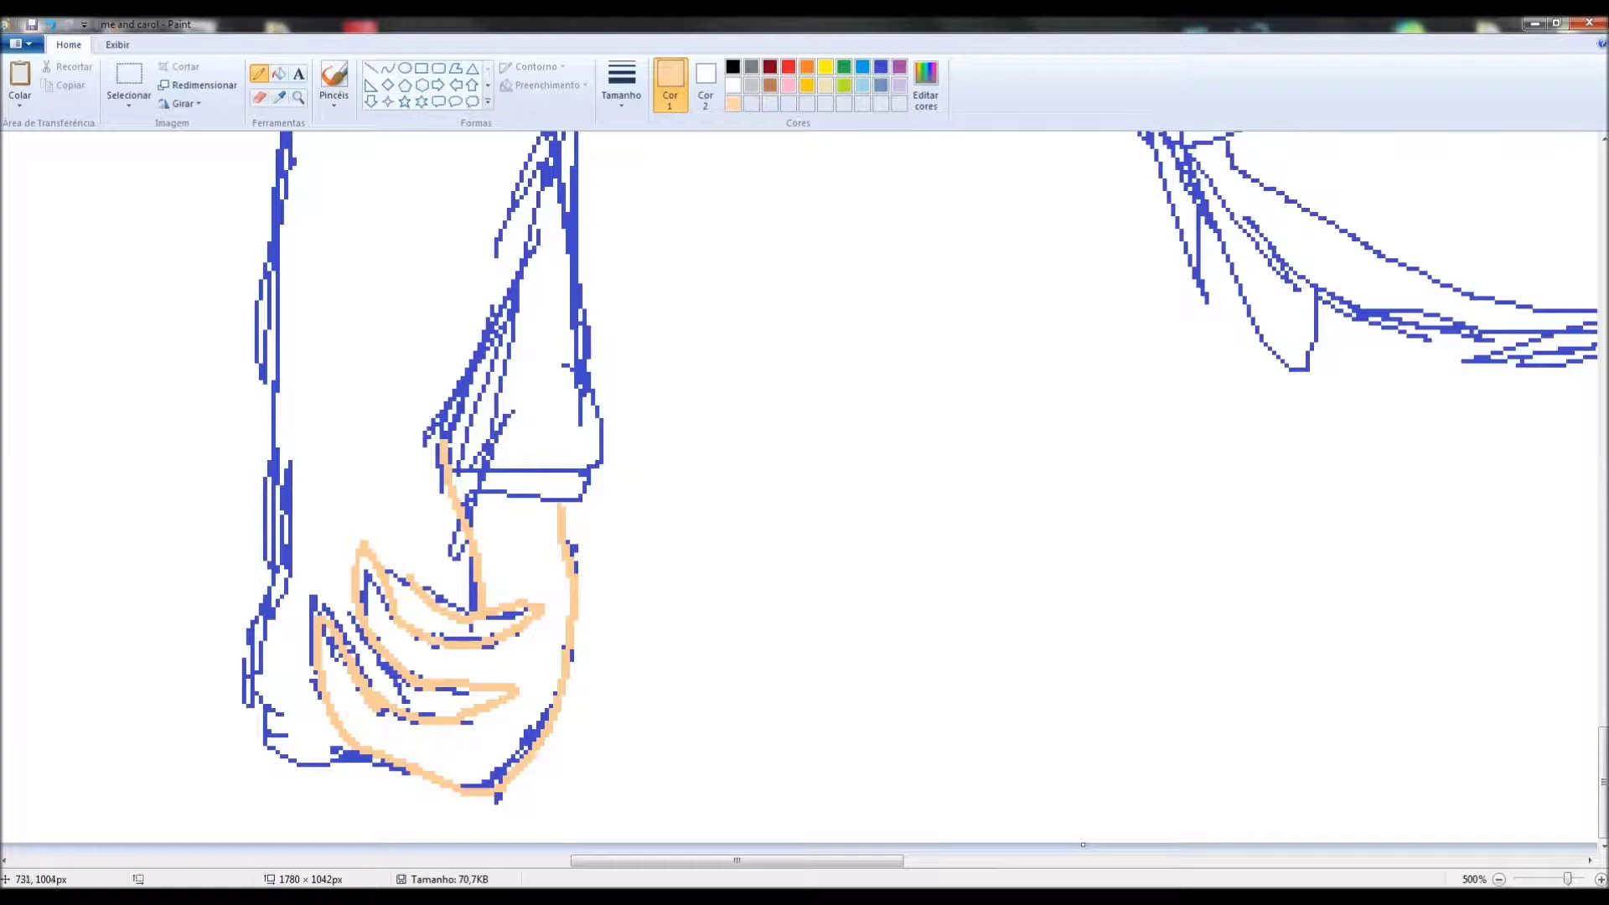
Trace the right figure's supporting hand, forearm and upper arm up to the shoulder with light orange curves over the blue sketch
scroll(805, 494, "down", 1)
scroll(804, 495, "down", 2)
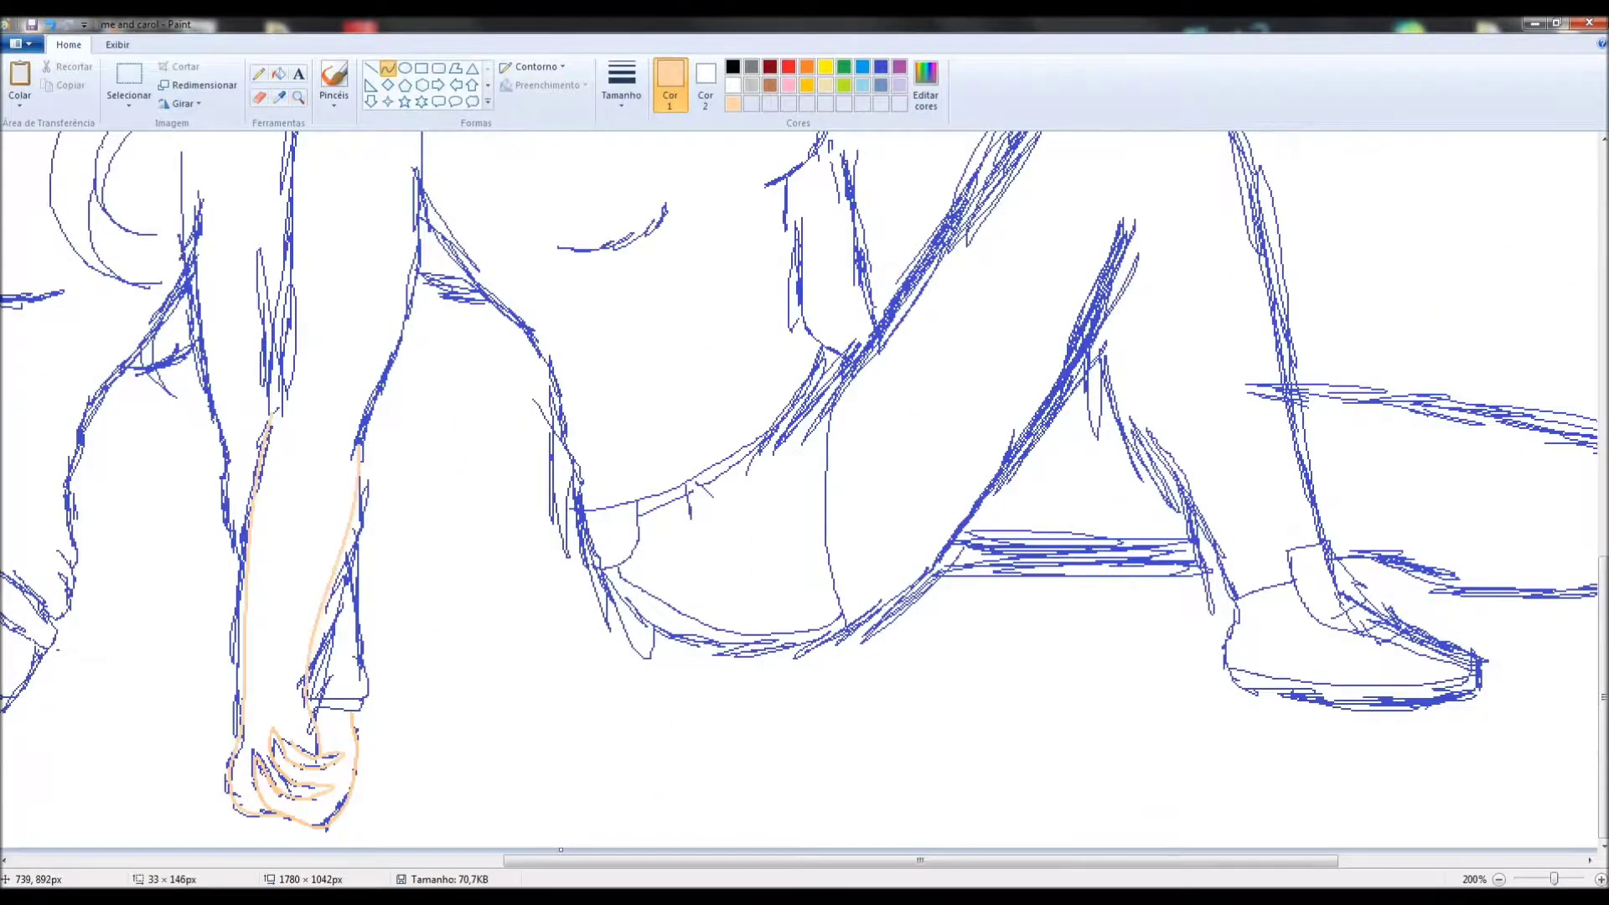
scroll(804, 494, "up", 3)
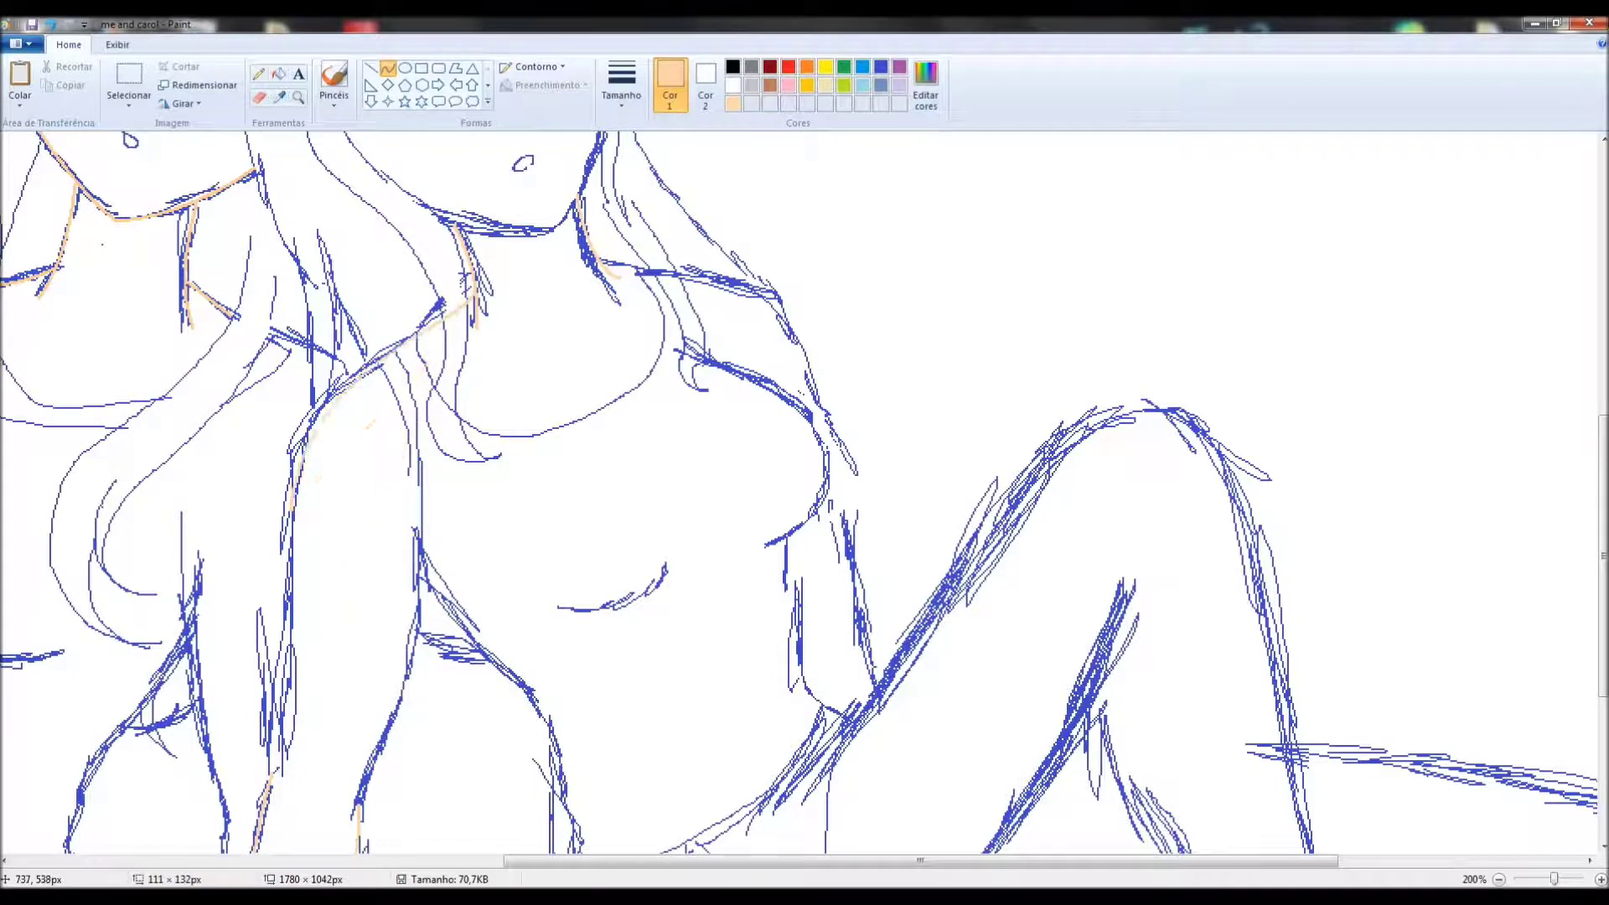
scroll(805, 495, "down", 3)
scroll(805, 494, "up", 1)
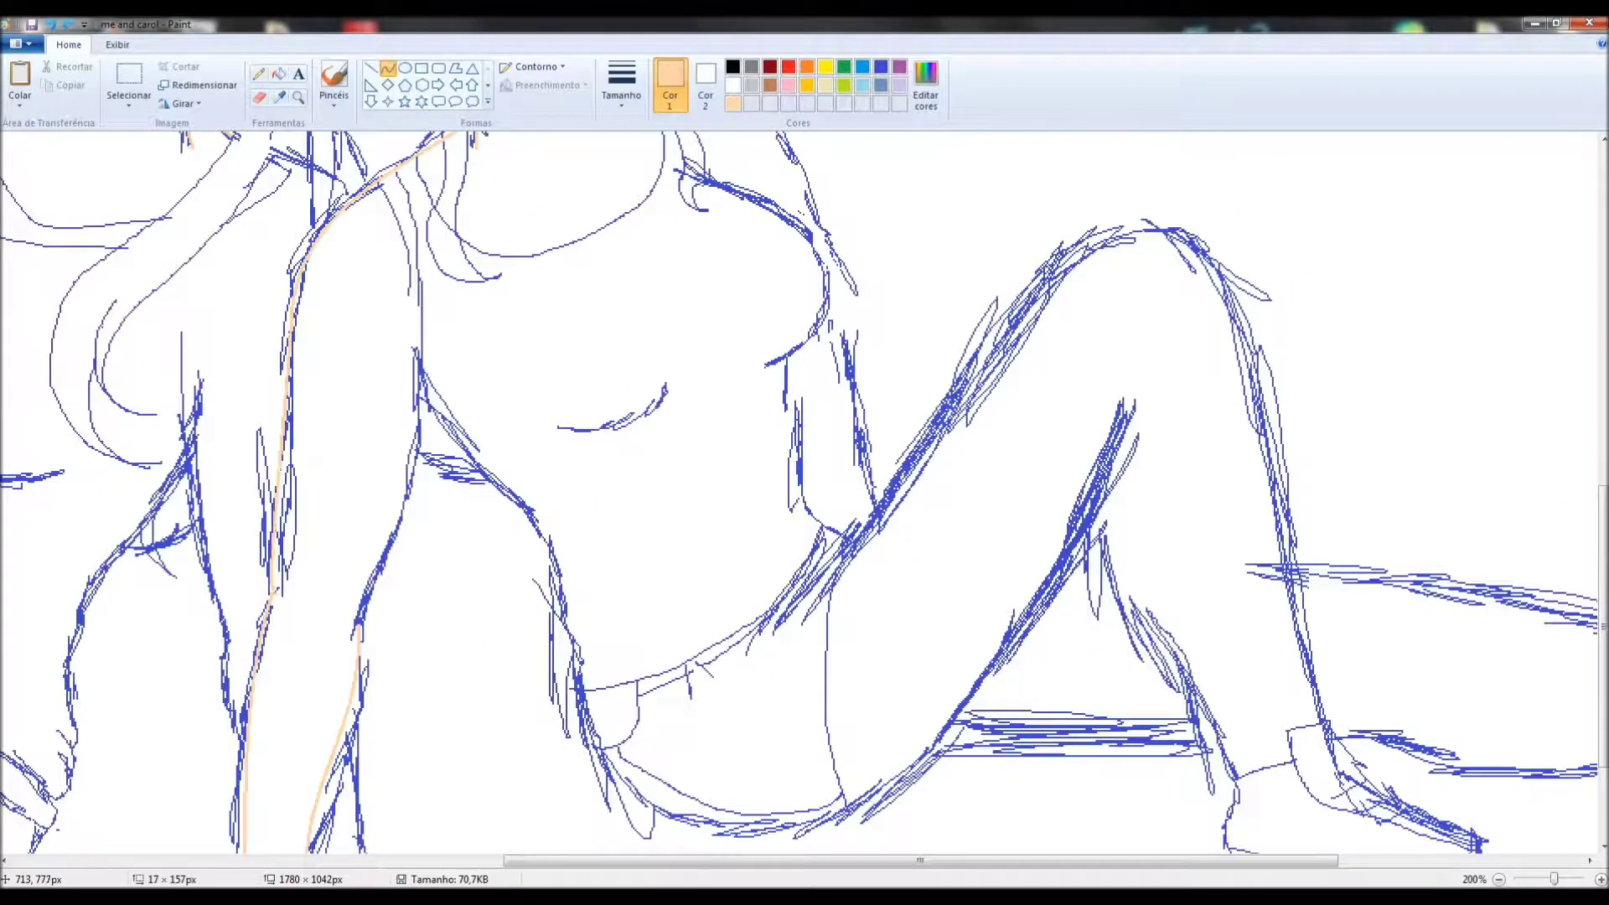
Trace the right figure's other shoulder and outer arm down to the hip in light orange, plus the supporting arm's inner edge
scroll(804, 494, "up", 1)
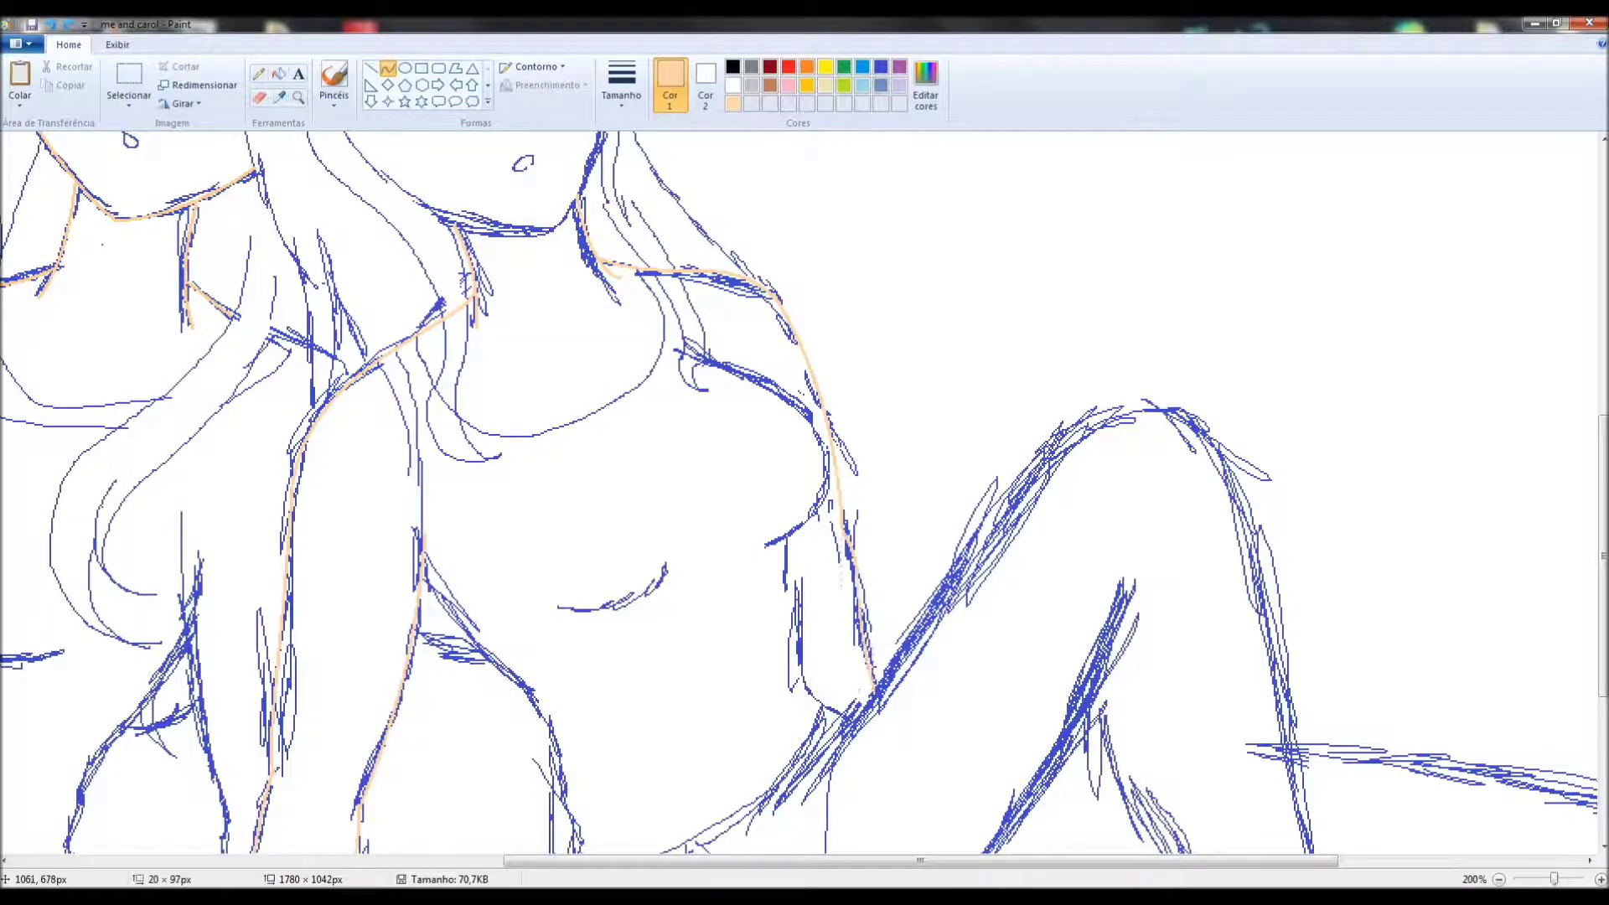
scroll(804, 495, "down", 1)
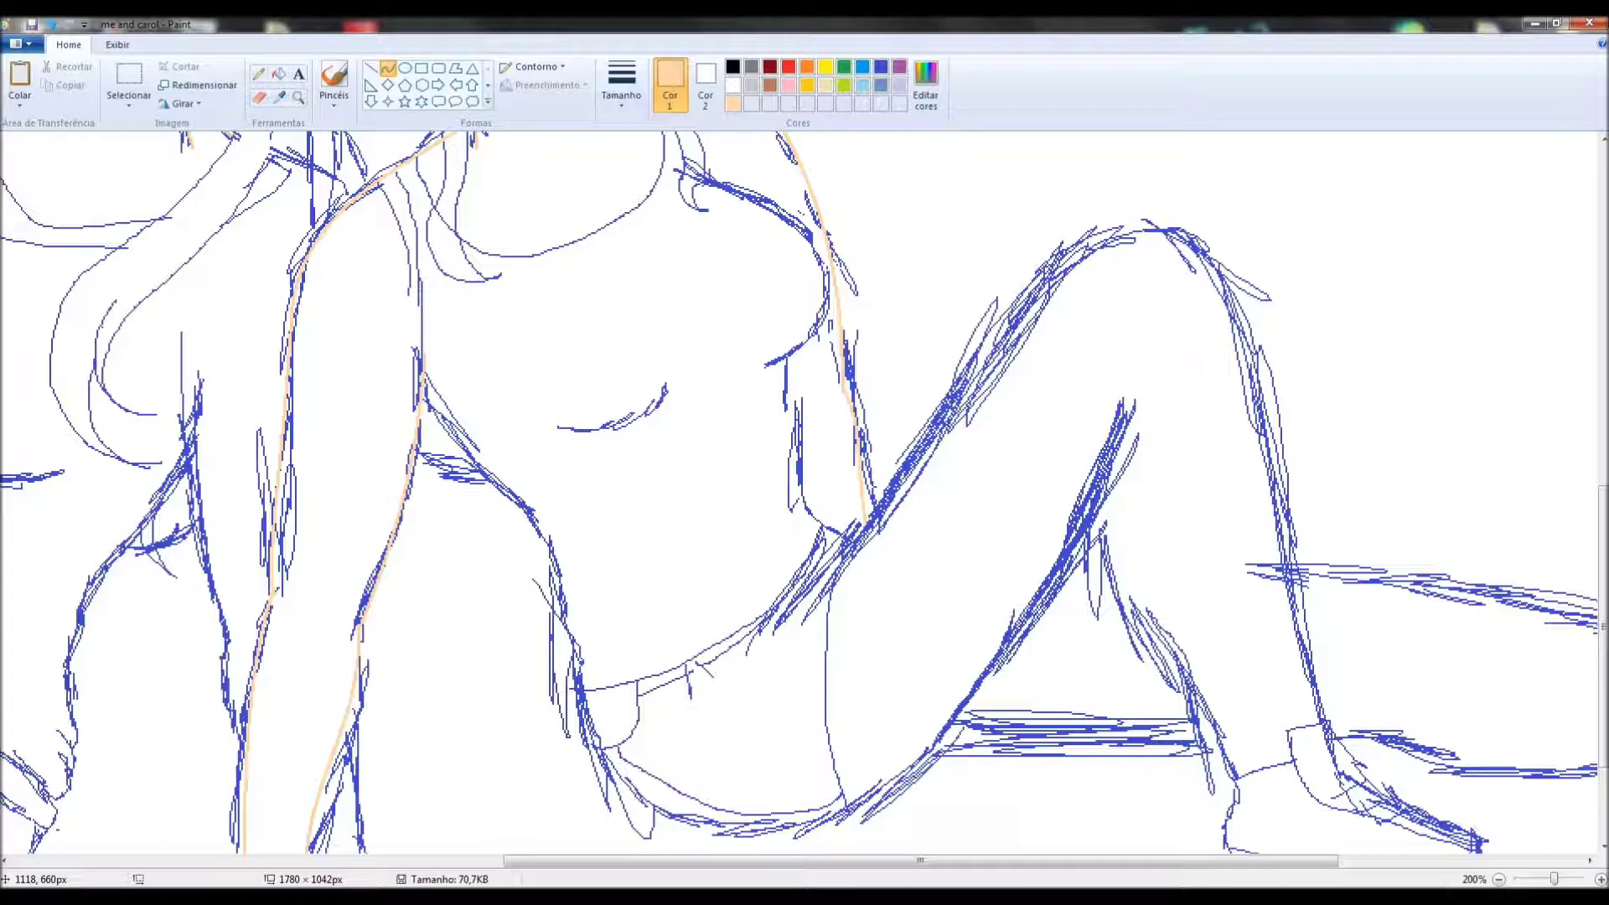
scroll(804, 494, "down", 3)
scroll(804, 495, "down", 3)
Outline the neckline, straps, armholes and bust side of the right figure's top with black curves
scroll(804, 495, "up", 4)
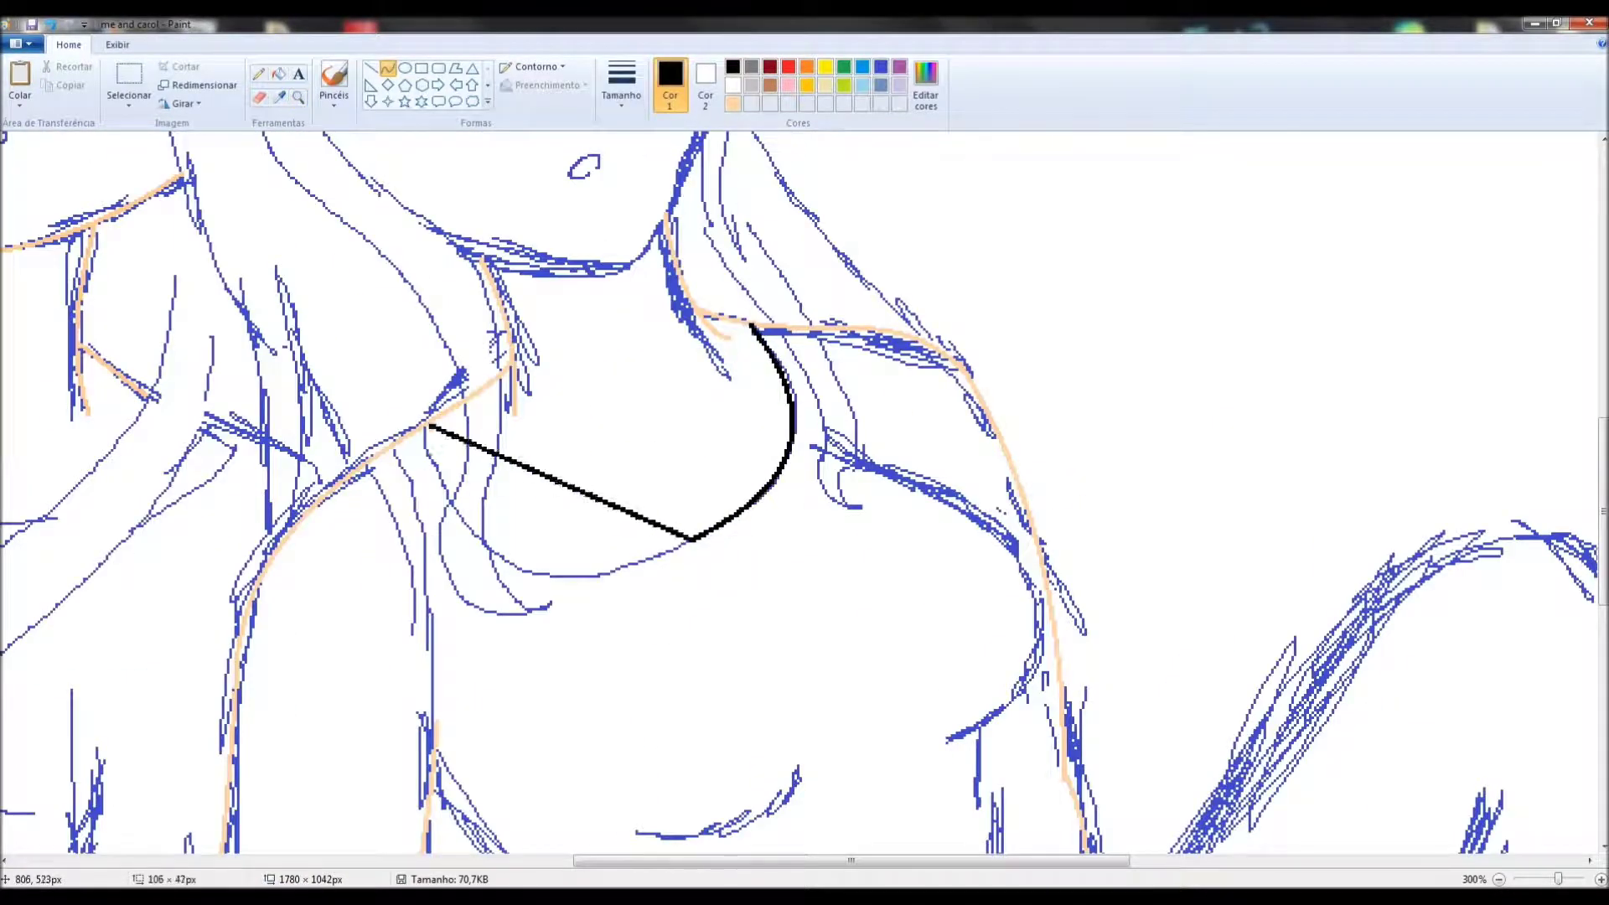
left_click_drag(459, 586, 461, 588)
left_click_drag(427, 680, 434, 721)
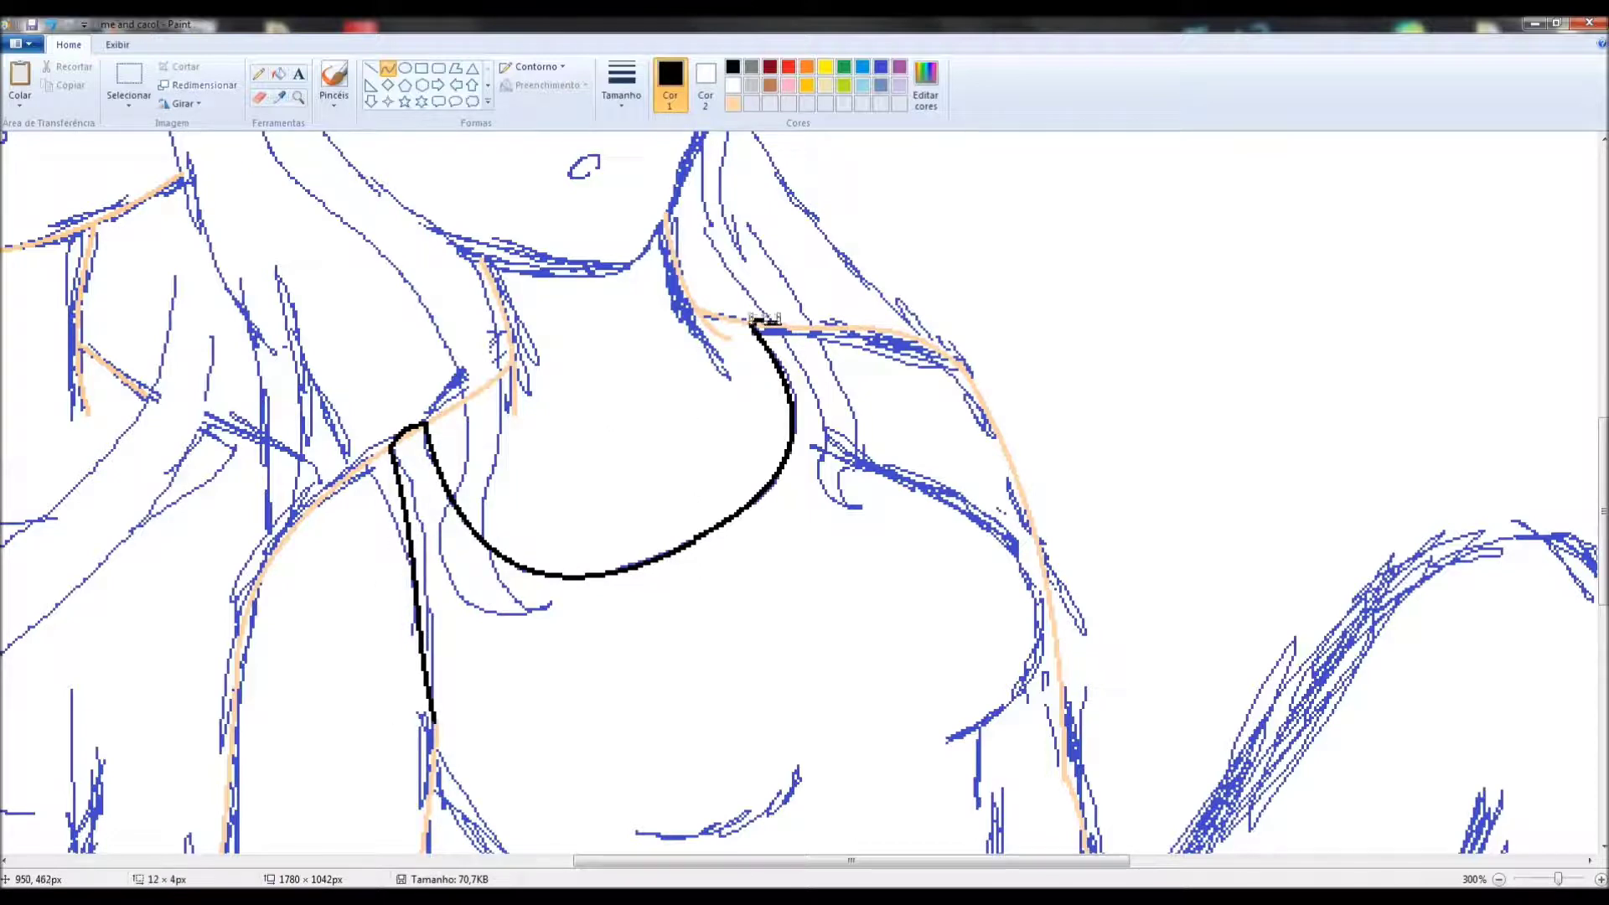
left_click_drag(830, 455, 1043, 621)
scroll(1044, 621, "down", 3)
left_click_drag(1048, 469, 955, 558)
Draw the torso side below the bust and the curved hem of the right figure's top in black
scroll(955, 557, "down", 3)
left_click_drag(991, 367, 1014, 532)
scroll(1049, 597, "down", 6)
left_click_drag(1049, 262, 664, 496)
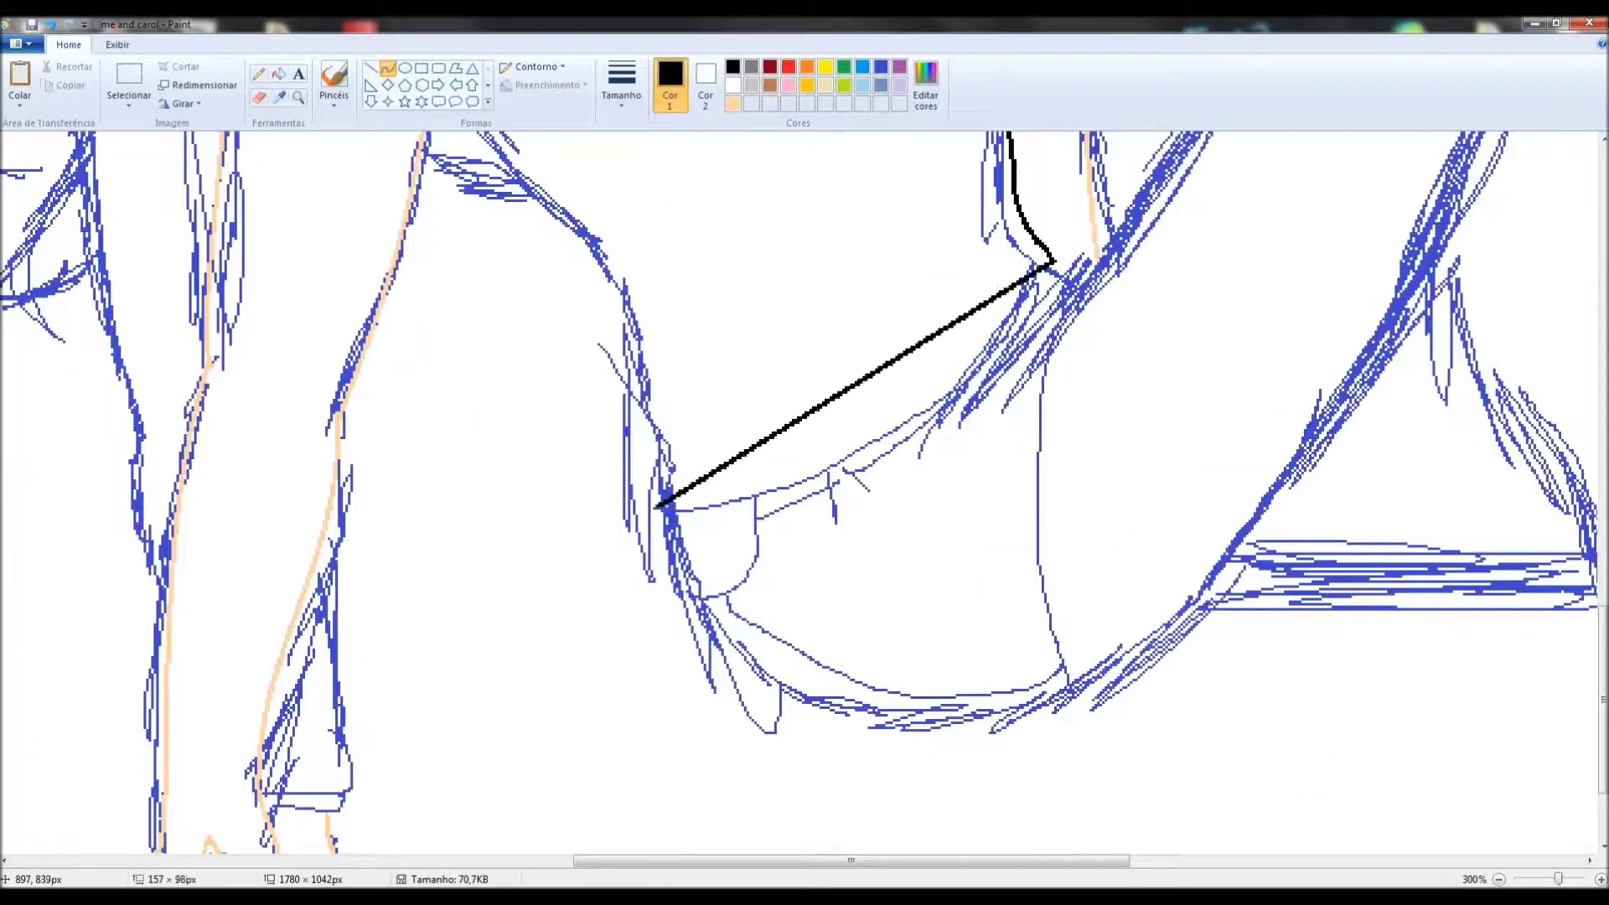
left_click_drag(922, 344, 972, 402)
Trace the back edge of the right figure's torso and the underbust fold with black curves
scroll(655, 691, "up", 3)
scroll(656, 691, "up", 6)
left_click_drag(434, 546, 579, 766)
left_click_drag(507, 657, 495, 649)
scroll(494, 650, "down", 3)
left_click_drag(641, 474, 809, 426)
scroll(805, 820, "up", 6)
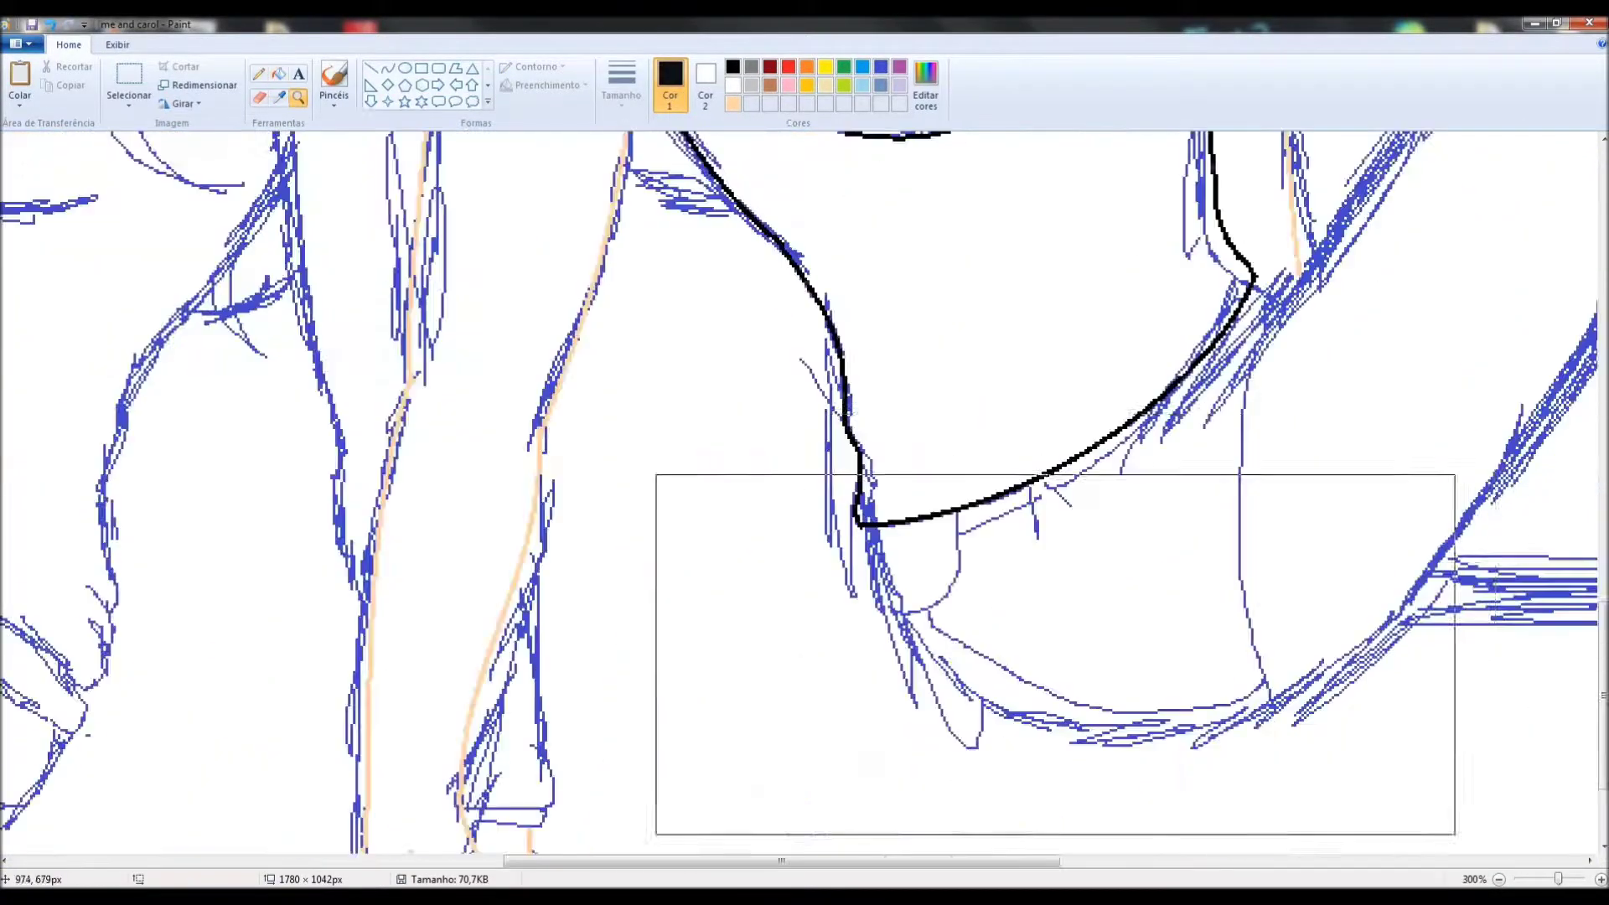
Outline the right figure's shorts in black with the seat curve, the leg opening and a fold line at the hip
left_click(388, 68)
left_click_drag(860, 526, 1283, 704)
left_click_drag(1072, 624, 1081, 742)
left_click_drag(1261, 503, 1236, 502)
left_click_drag(1261, 314, 1161, 429)
Draw the curved pocket and the lower waistband line on the right figure's shorts in black
scroll(1216, 503, "up", 2)
scroll(1215, 503, "down", 5)
scroll(1215, 503, "up", 3)
left_click_drag(955, 507, 903, 620)
left_click_drag(964, 523, 1261, 311)
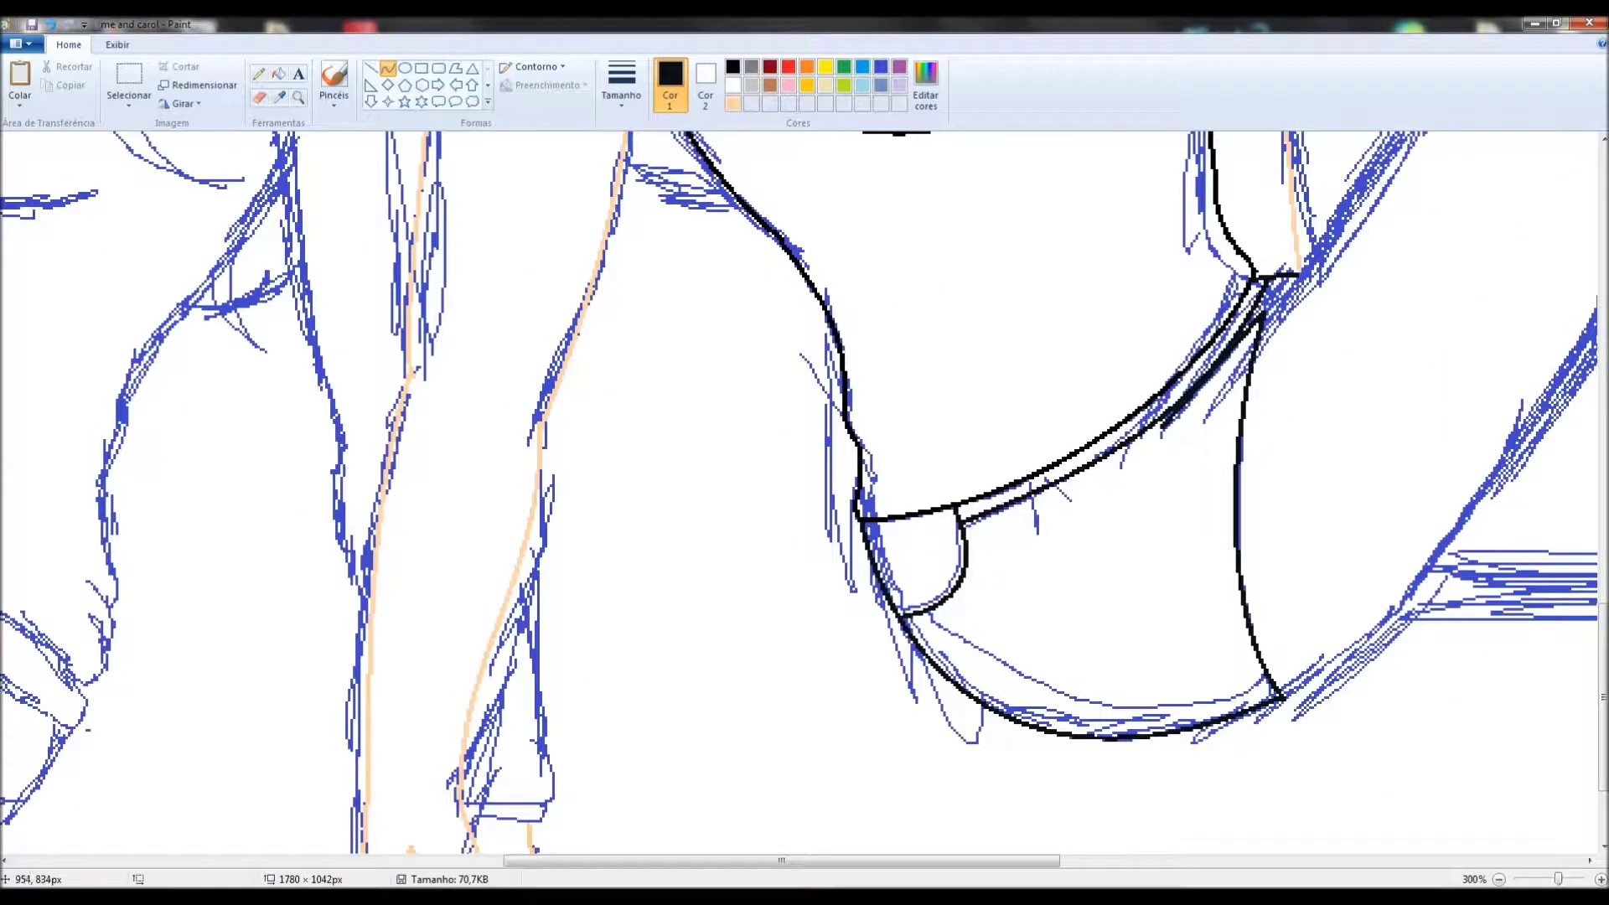
Add short black belt-loop strokes across the waistband of the right figure's shorts and clean up the nearby lines
left_click_drag(1004, 482, 1003, 535)
left_click(298, 97)
left_click(986, 493)
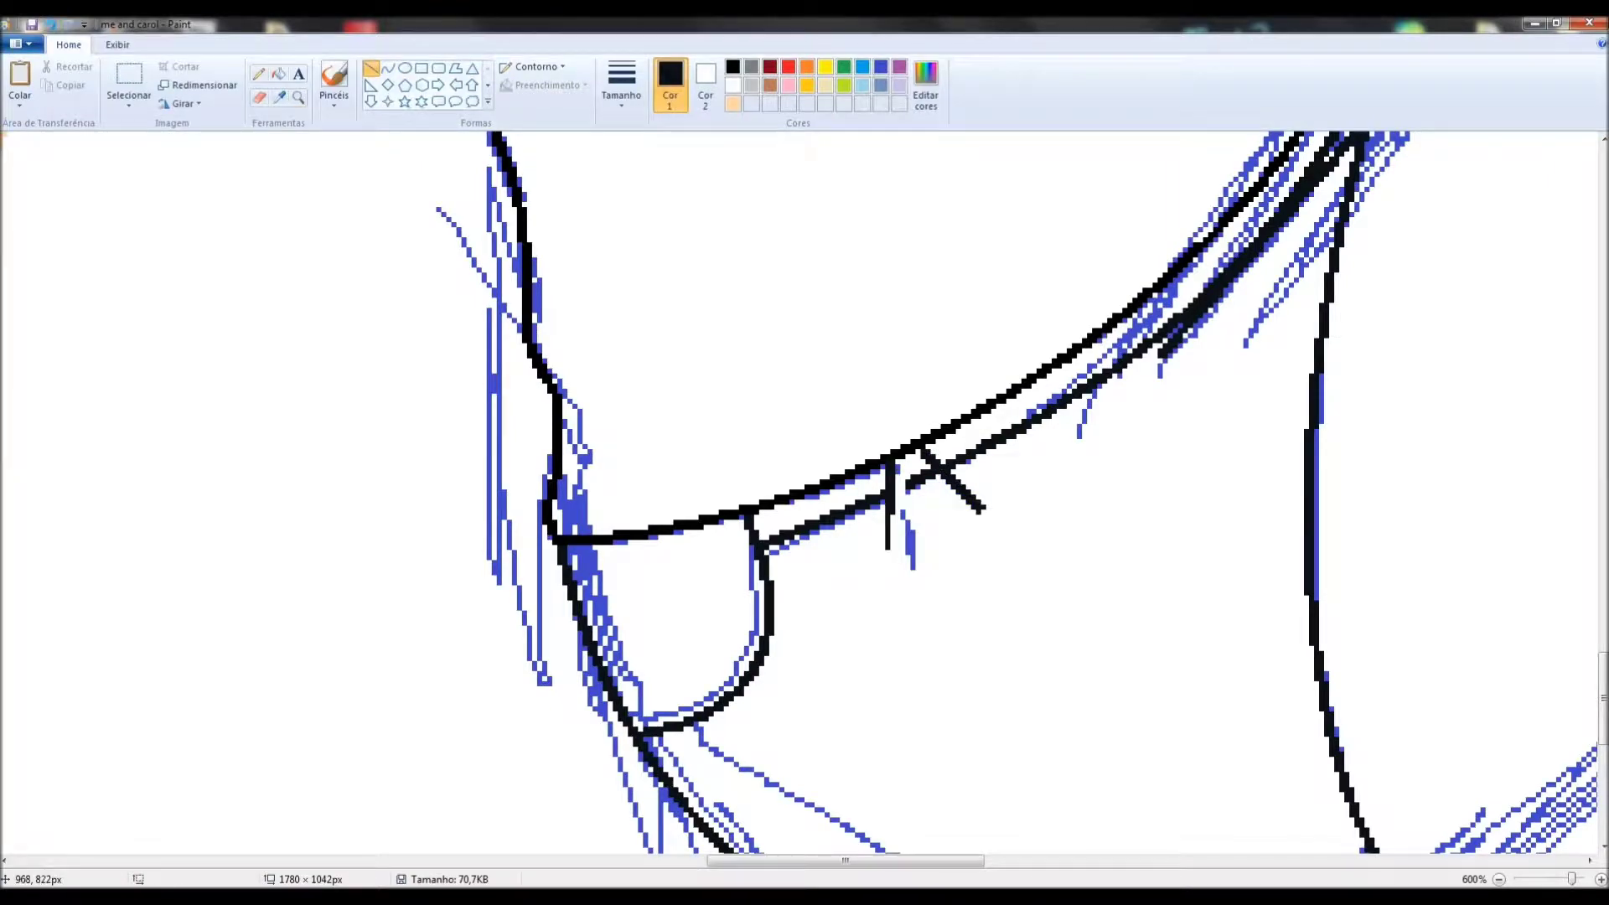
scroll(912, 482, "down", 2)
left_click(298, 98)
left_click(382, 318)
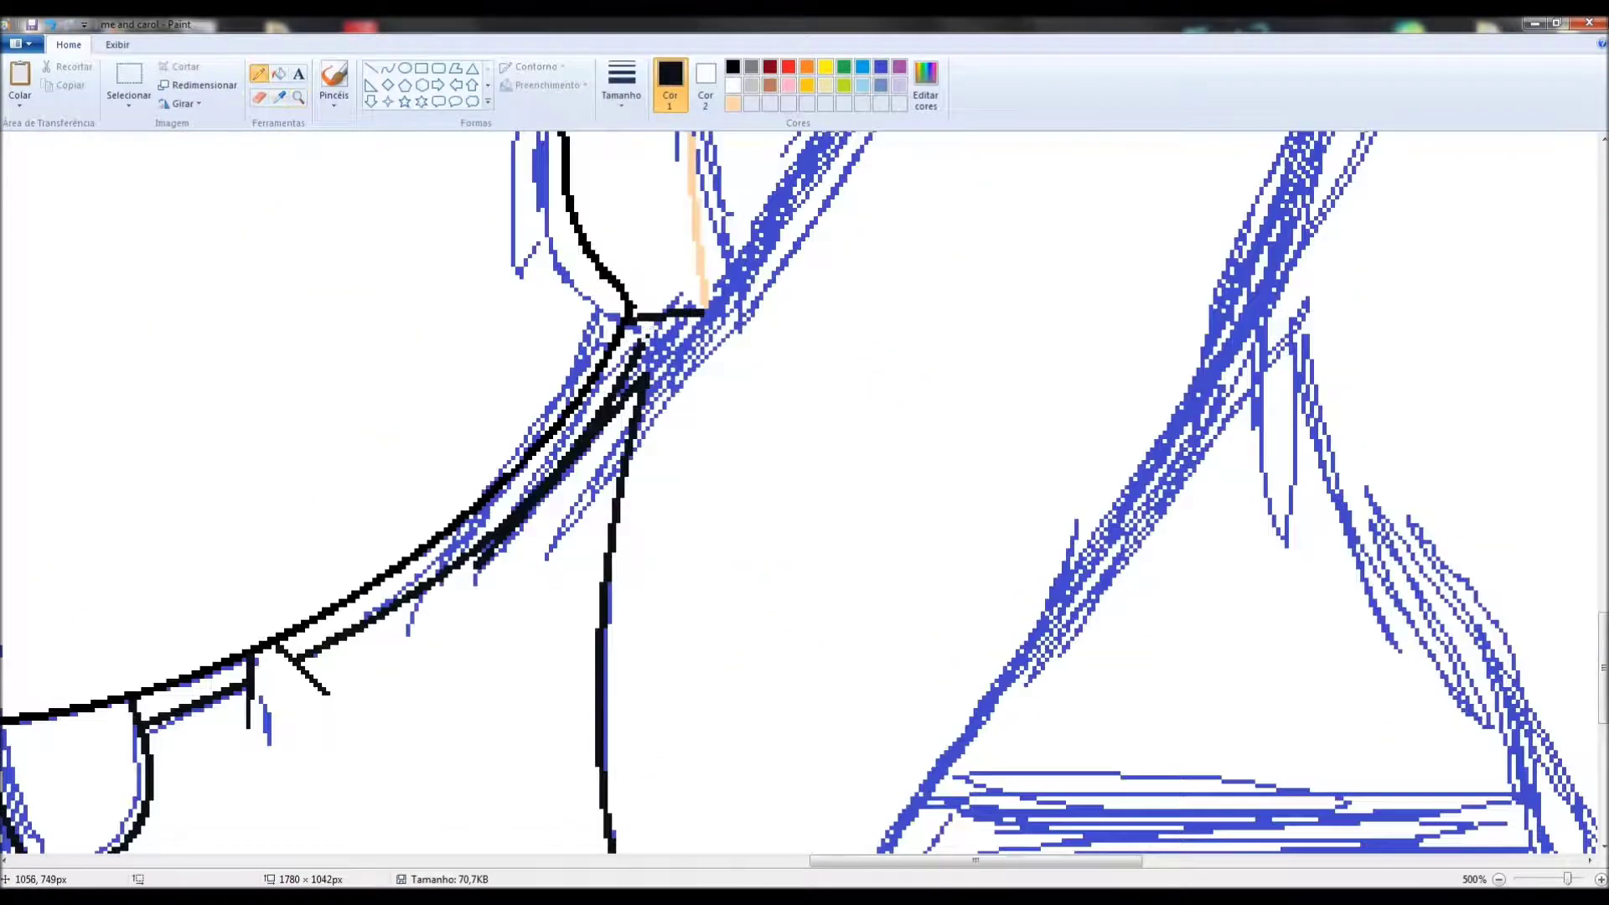
Trace the right figure's jawline with light orange curves
scroll(754, 502, "down", 2)
left_click(297, 97)
left_click(587, 402)
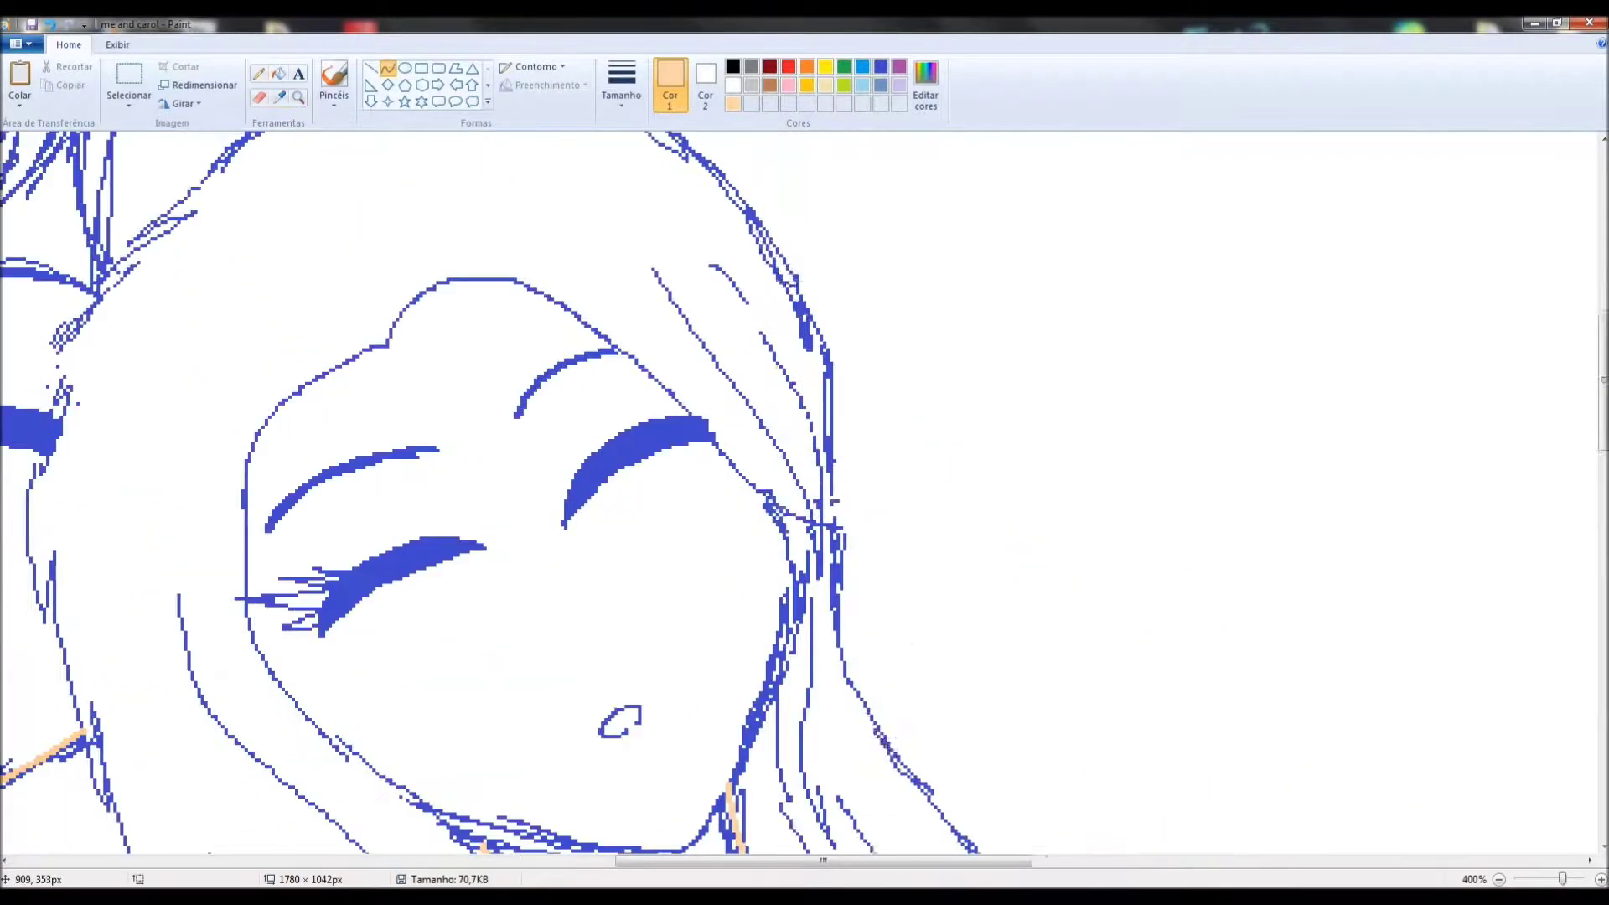
scroll(754, 503, "up", 2)
left_click(388, 67)
left_click(732, 104)
left_click_drag(765, 317, 694, 670)
Trace the right figure's bent leg in light orange, from the hip over the knee and down the shin
scroll(741, 590, "down", 2)
scroll(754, 419, "up", 2)
scroll(754, 419, "down", 2)
left_click_drag(868, 144, 410, 625)
left_click_drag(637, 385, 603, 352)
left_click_drag(867, 144, 1085, 683)
Trace the back of the bent leg's calf and the underside of its thigh with light orange curves
scroll(804, 503, "down", 3)
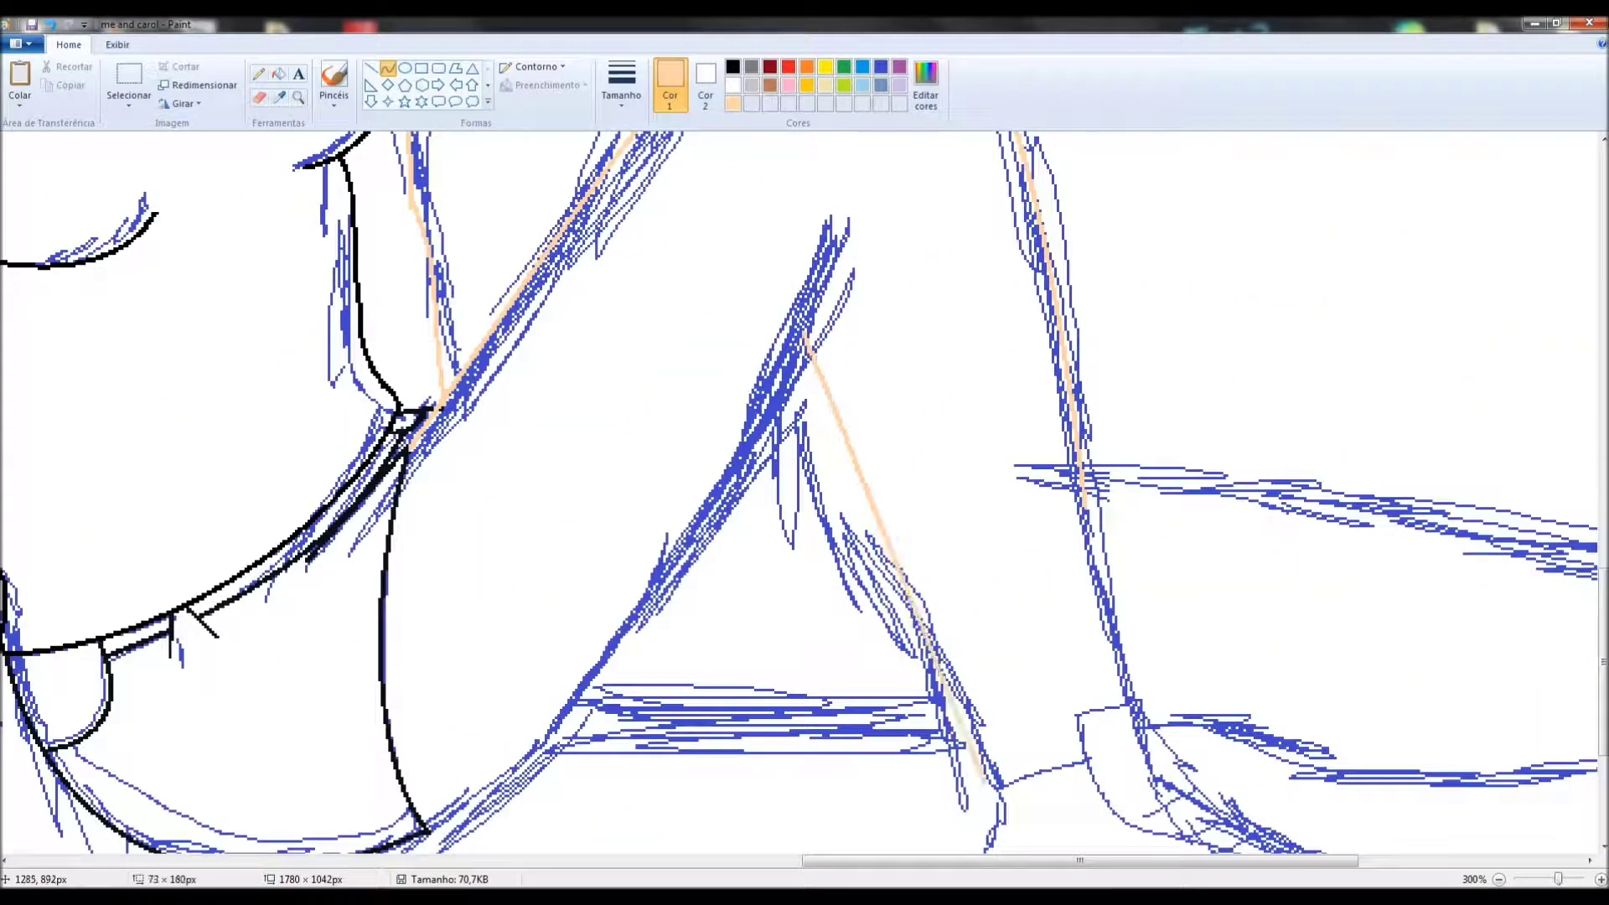
left_click_drag(807, 269, 1002, 788)
left_click_drag(889, 519, 826, 403)
left_click_drag(931, 621, 922, 603)
left_click_drag(807, 269, 427, 832)
left_click(618, 730)
Trace the right figure's outstretched leg behind the bent one in light orange, along its upper and lower edges to the ankle
left_click_drag(557, 724, 972, 717)
left_click(780, 719)
left_click_drag(1081, 860, 1301, 860)
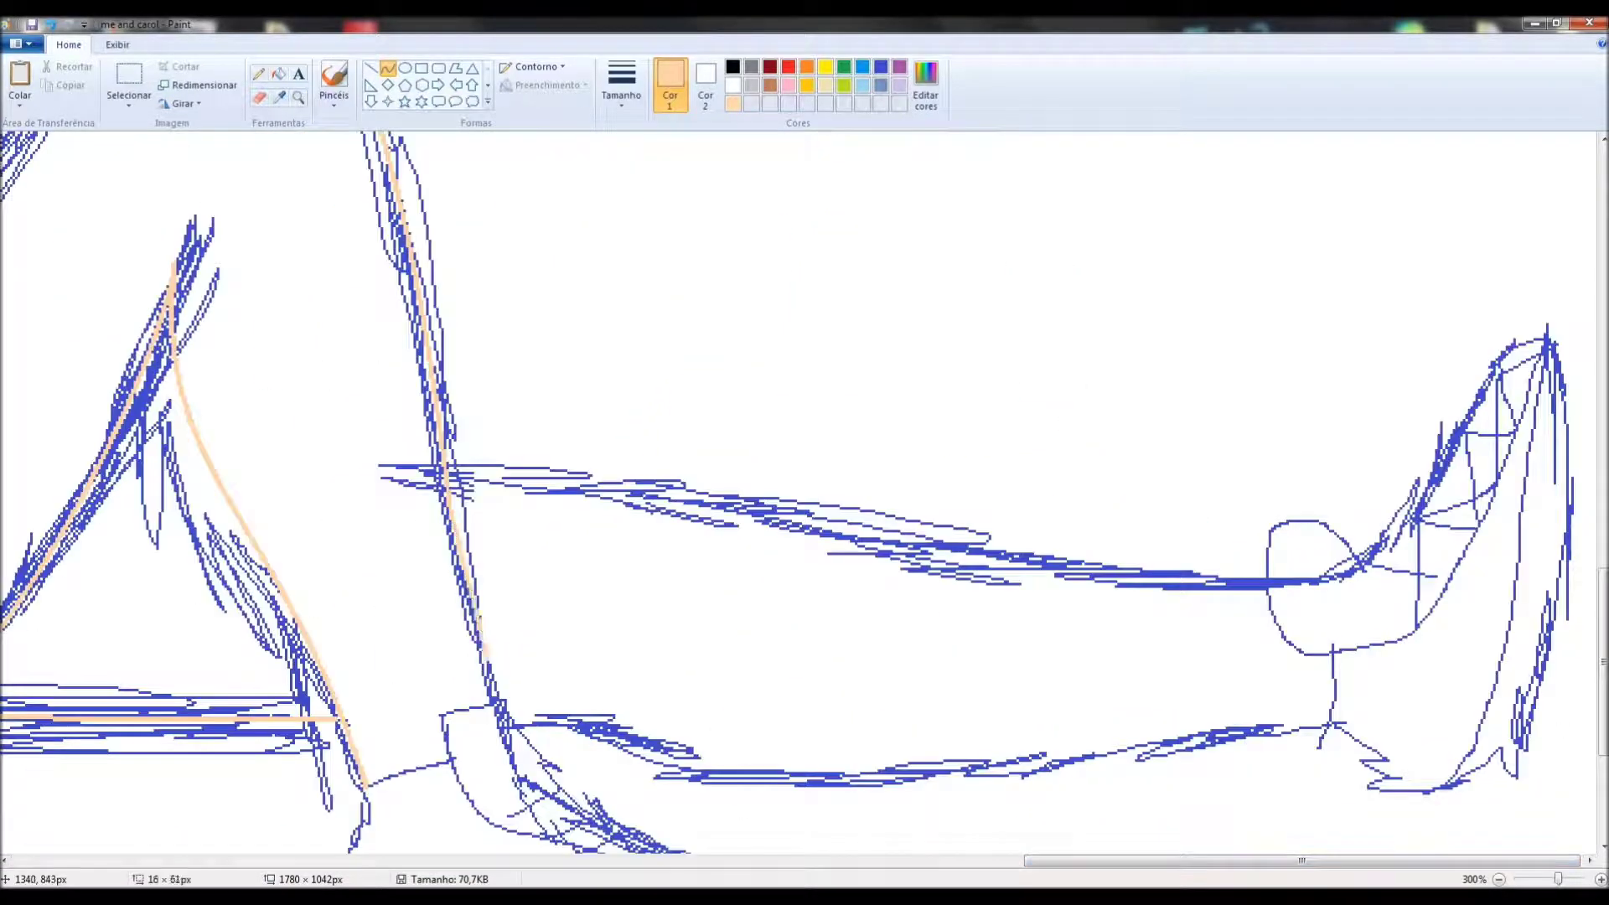
left_click_drag(507, 478, 1269, 587)
left_click_drag(587, 723, 1324, 724)
left_click_drag(838, 726, 838, 779)
Draw the neckline of the left figure's top as two parallel black curves between the shoulders
left_click(297, 96)
right_click(514, 434)
left_click(514, 435)
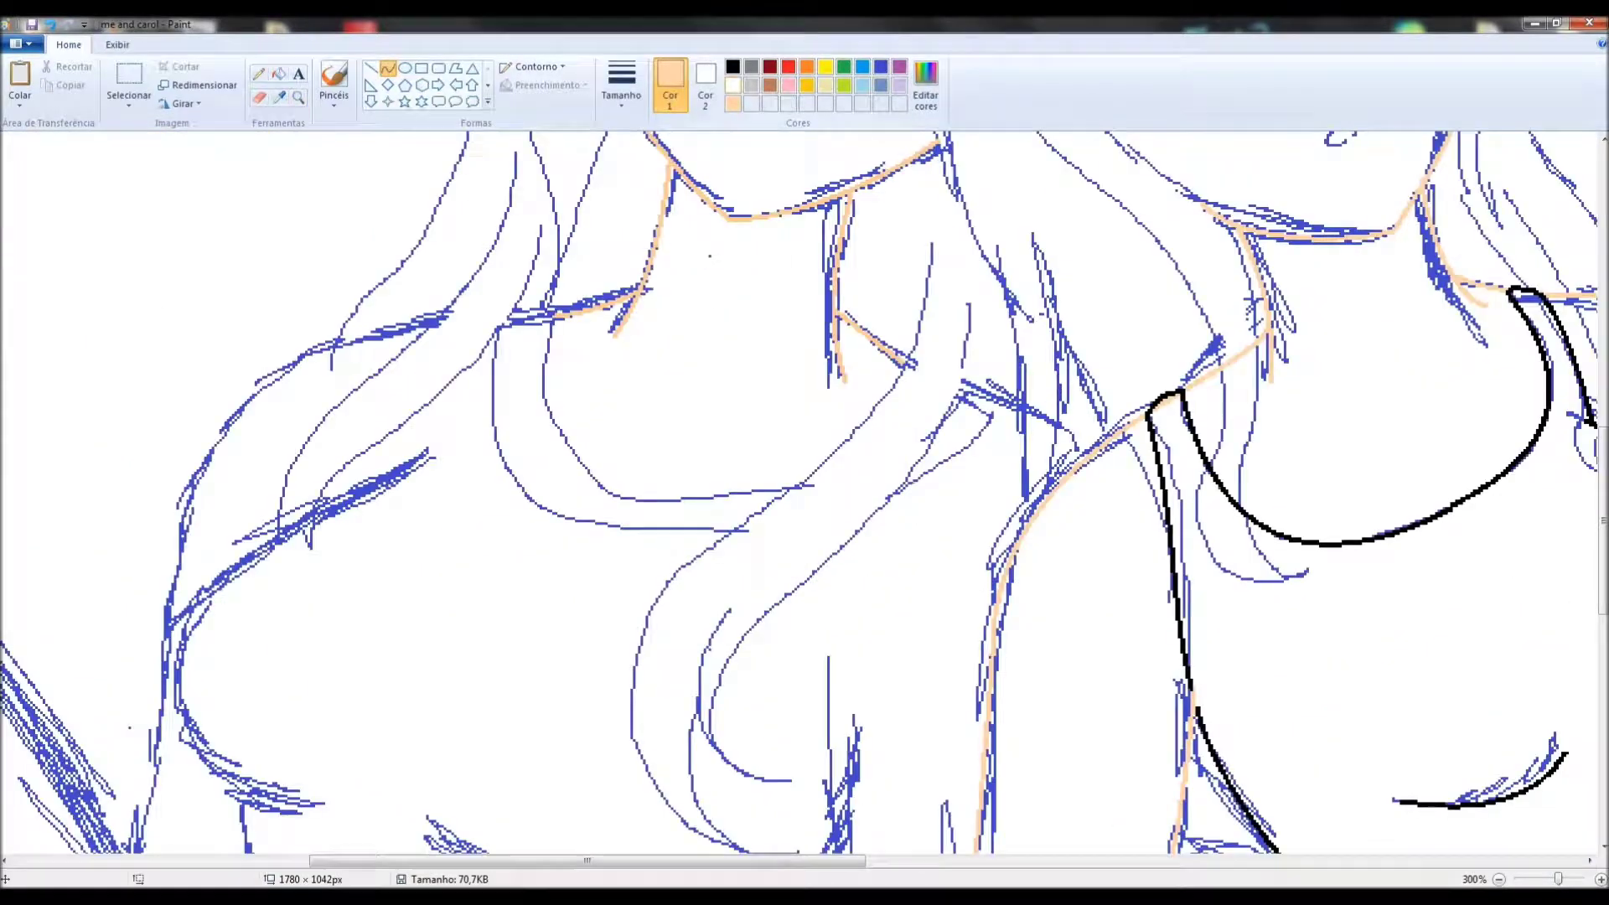
left_click_drag(729, 345, 729, 578)
left_click_drag(586, 470, 964, 389)
key("ctrl+z")
left_click_drag(737, 360, 683, 578)
left_click_drag(480, 320, 996, 403)
left_click_drag(637, 377, 586, 536)
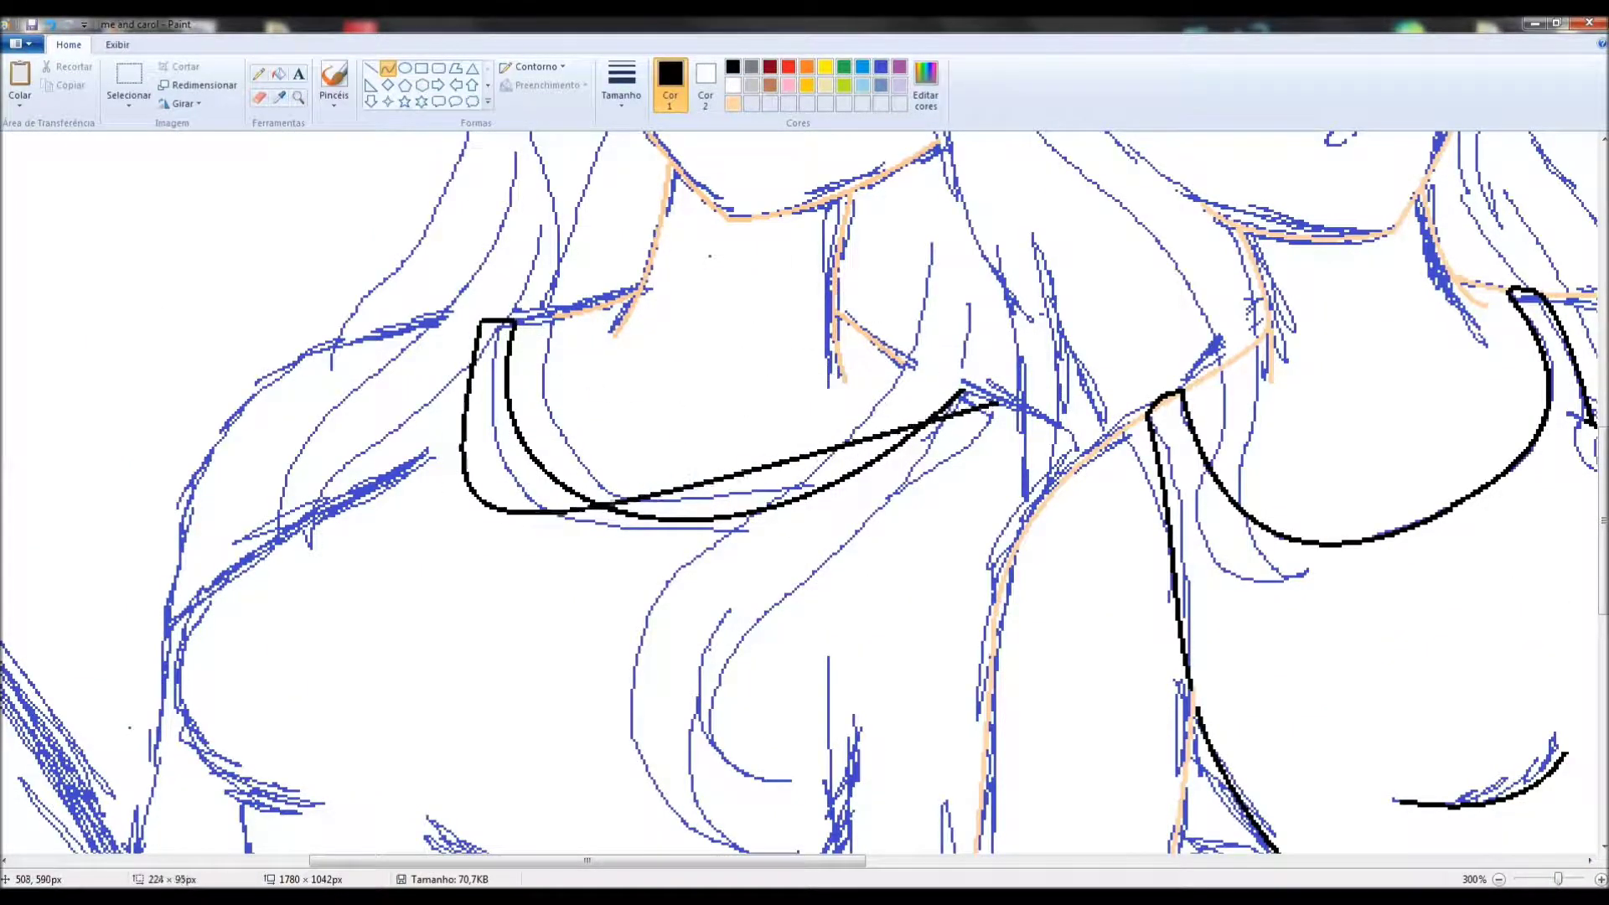
left_click_drag(838, 436, 942, 391)
Outline the left figure's shoulders beside the neckline with black curves
left_click(733, 66)
left_click_drag(481, 327, 180, 553)
left_click_drag(331, 440, 283, 268)
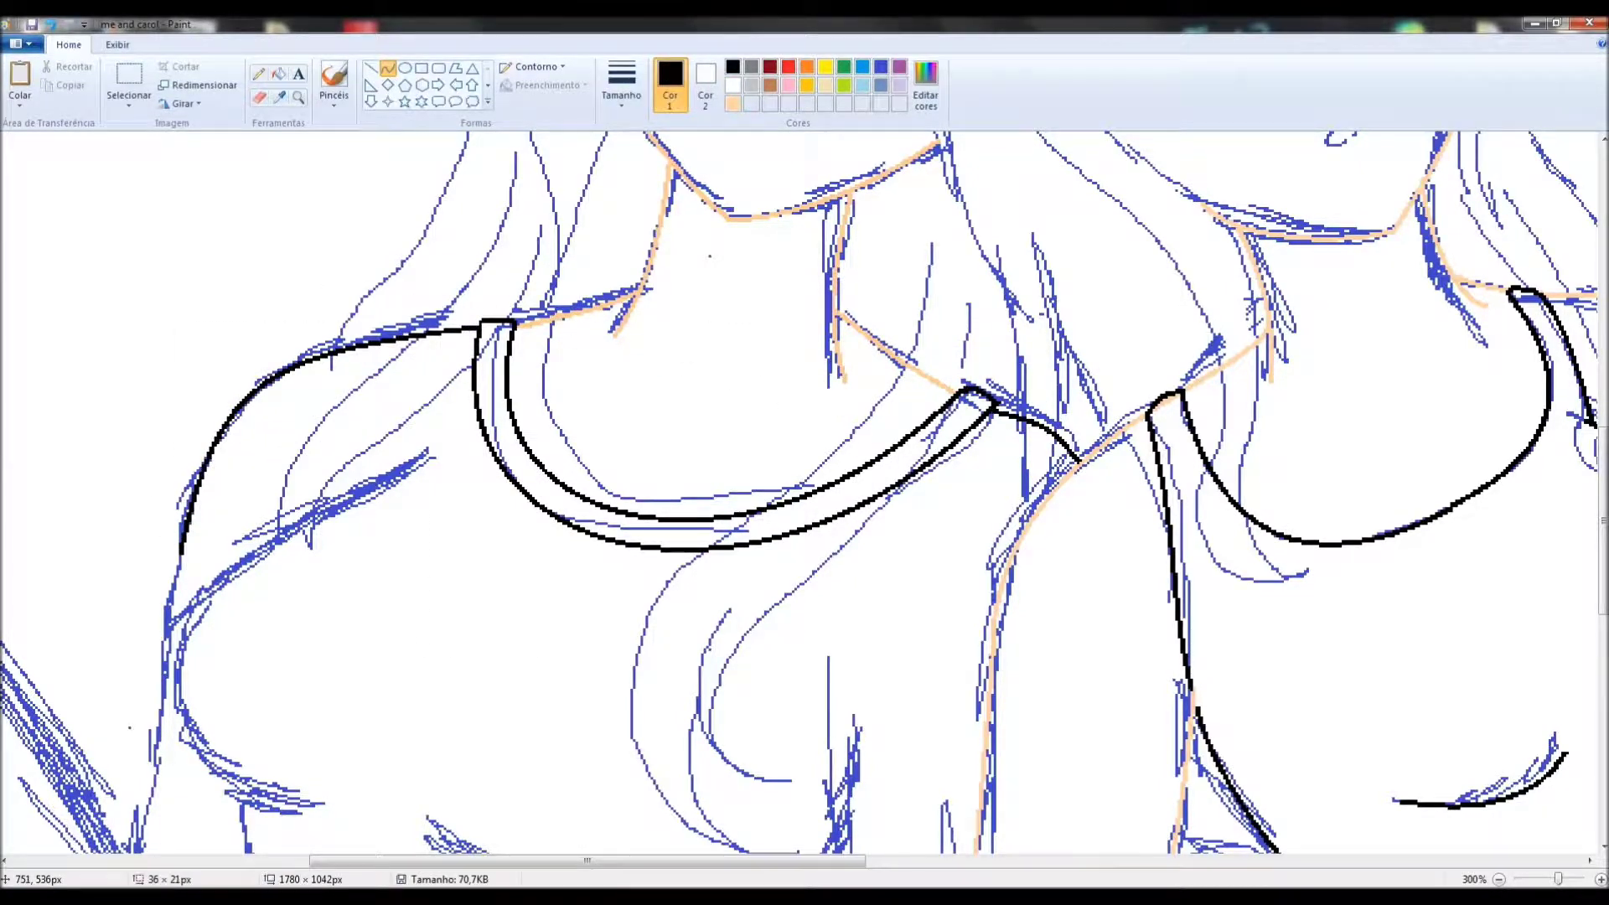
Outline the left figure's outer arm, bust side and underbust fold with black curves
scroll(1056, 436, "down", 2)
scroll(1056, 436, "left", 3)
left_click_drag(524, 374, 495, 604)
mouse_move(669, 358)
left_mouse_down()
mouse_move(523, 431)
mouse_move(657, 625)
left_mouse_up()
mouse_move(553, 528)
left_mouse_down()
mouse_move(497, 542)
mouse_move(536, 591)
left_mouse_up()
left_click_drag(770, 643, 942, 692)
left_click_drag(863, 670, 851, 709)
Outline the left figure's supporting sleeve and the cuff near the wrist in black, and trace the hand edge in light orange
scroll(851, 708, "down", 3)
left_click_drag(1186, 306, 1240, 583)
scroll(922, 503, "down", 3)
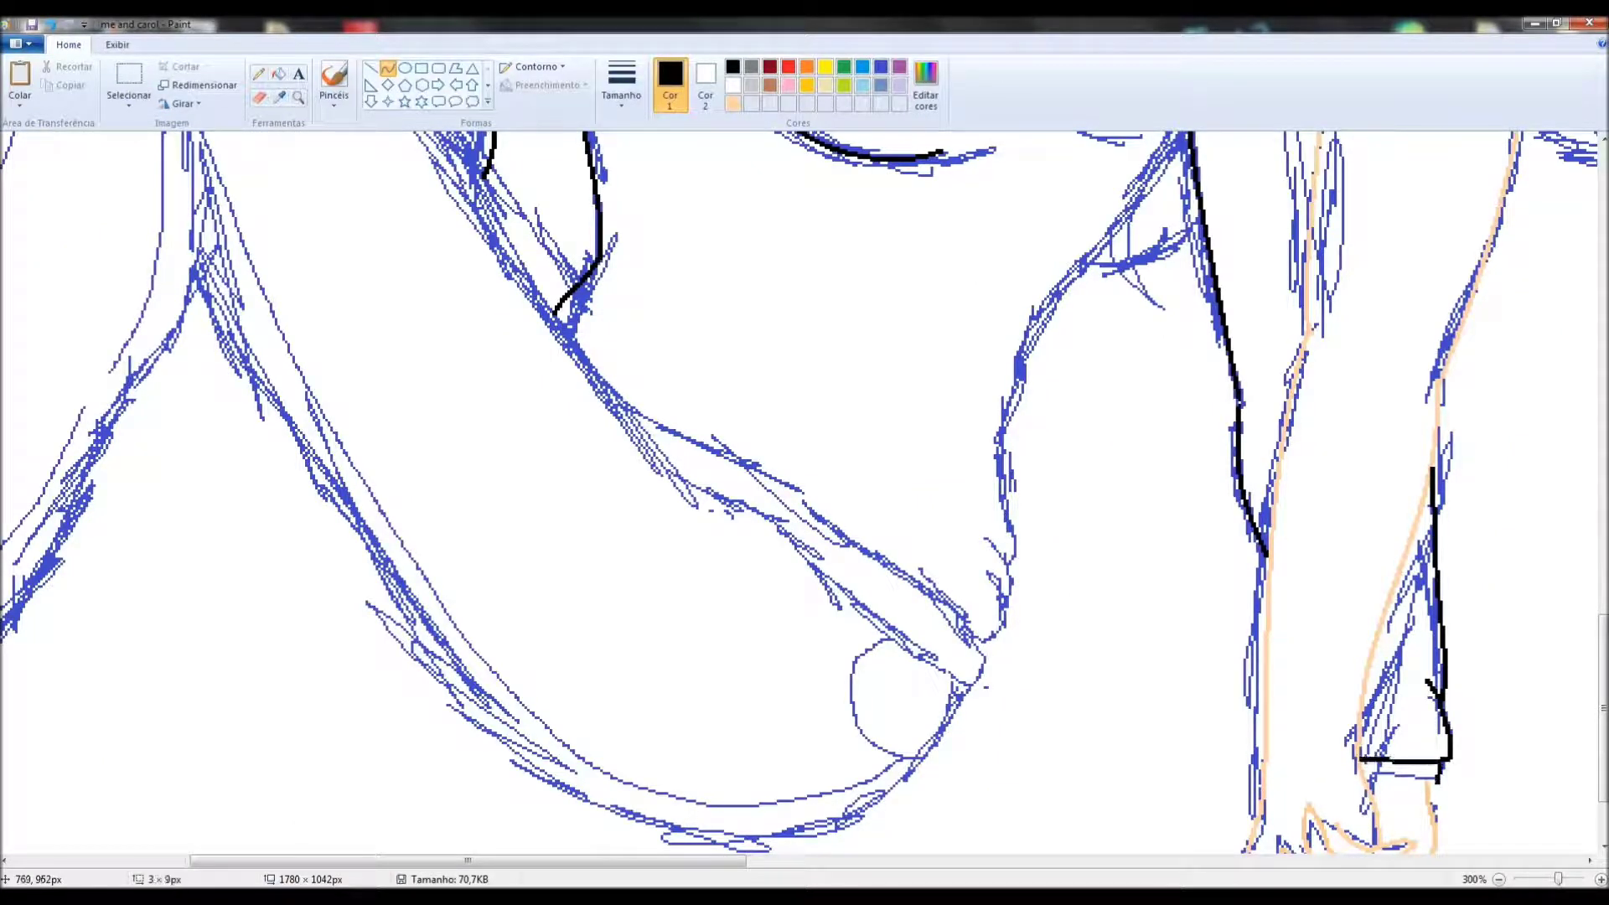
scroll(800, 494, "down", 3)
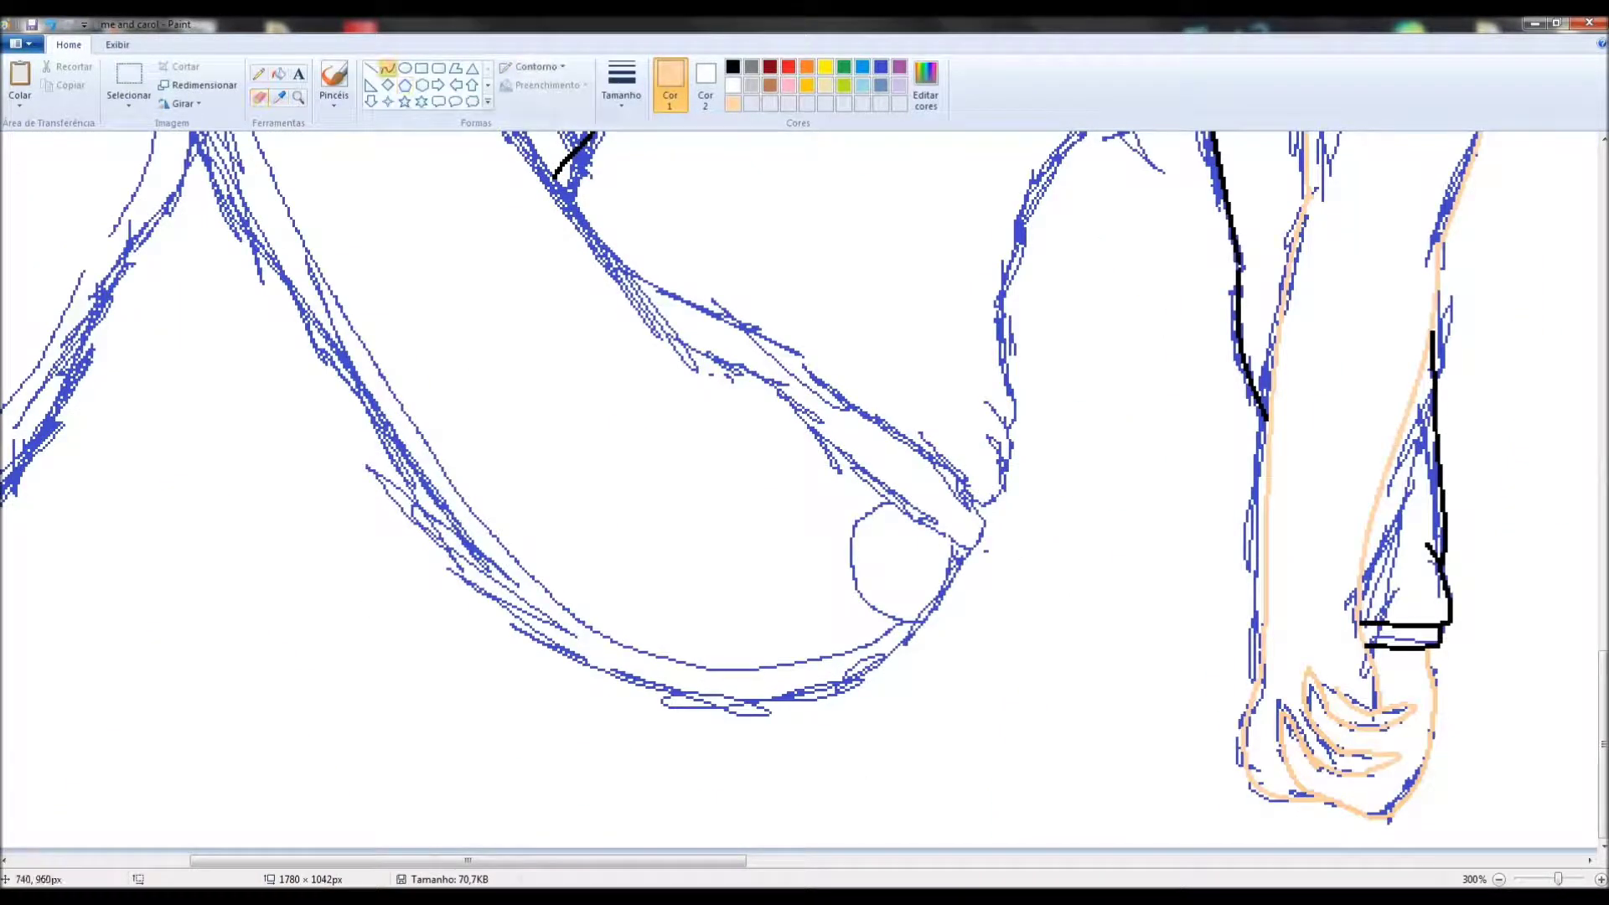
Trace the back edge of the left figure's waist from the underarm downward in black
scroll(800, 494, "up", 3)
scroll(921, 503, "up", 3)
left_click_drag(1181, 331, 1035, 535)
right_click(1157, 335)
key("Escape")
Draw the left figure's waistband as two parallel black curves running from the hip to the back
scroll(799, 494, "down", 3)
left_click_drag(989, 583, 618, 444)
left_click(782, 514)
left_click(805, 587)
Draw a long black curve along the left figure's seat and thigh underside up to the back of the knee
mouse_move(963, 723)
left_mouse_down()
mouse_move(650, 495)
mouse_move(251, 330)
left_mouse_up()
scroll(586, 503, "down", 3)
mouse_move(503, 587)
left_mouse_down()
mouse_move(545, 755)
mouse_move(579, 802)
left_mouse_up()
scroll(805, 494, "up", 3)
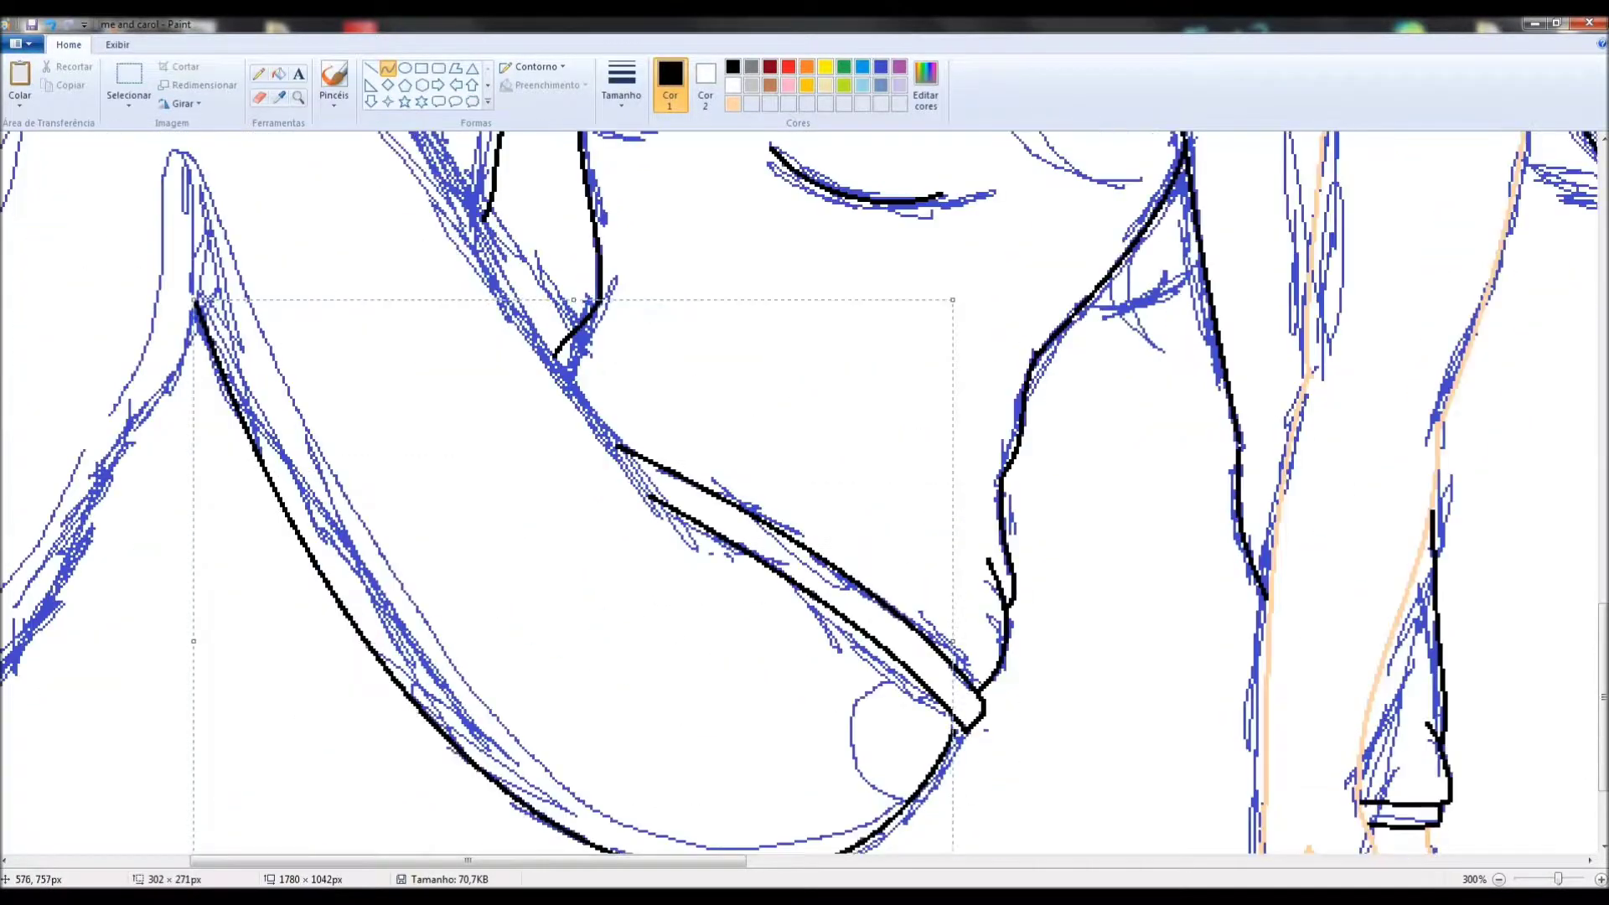
Outline the top of the left figure's thigh, the knee and the shin down to the ankle with black curves
scroll(805, 494, "up", 4)
scroll(805, 495, "left", 5)
left_click_drag(1009, 800, 478, 192)
left_click_drag(738, 494, 796, 469)
left_click_drag(477, 193, 186, 726)
left_click_drag(369, 277, 318, 276)
Outline the left figure's calf in black and add an inner curve parallel to the shin's outer edge
left_click_drag(545, 327, 298, 838)
left_click_drag(419, 586, 332, 593)
scroll(526, 376, "down", 1)
left_click(388, 67)
left_click_drag(493, 261, 243, 712)
left_click_drag(359, 503, 293, 503)
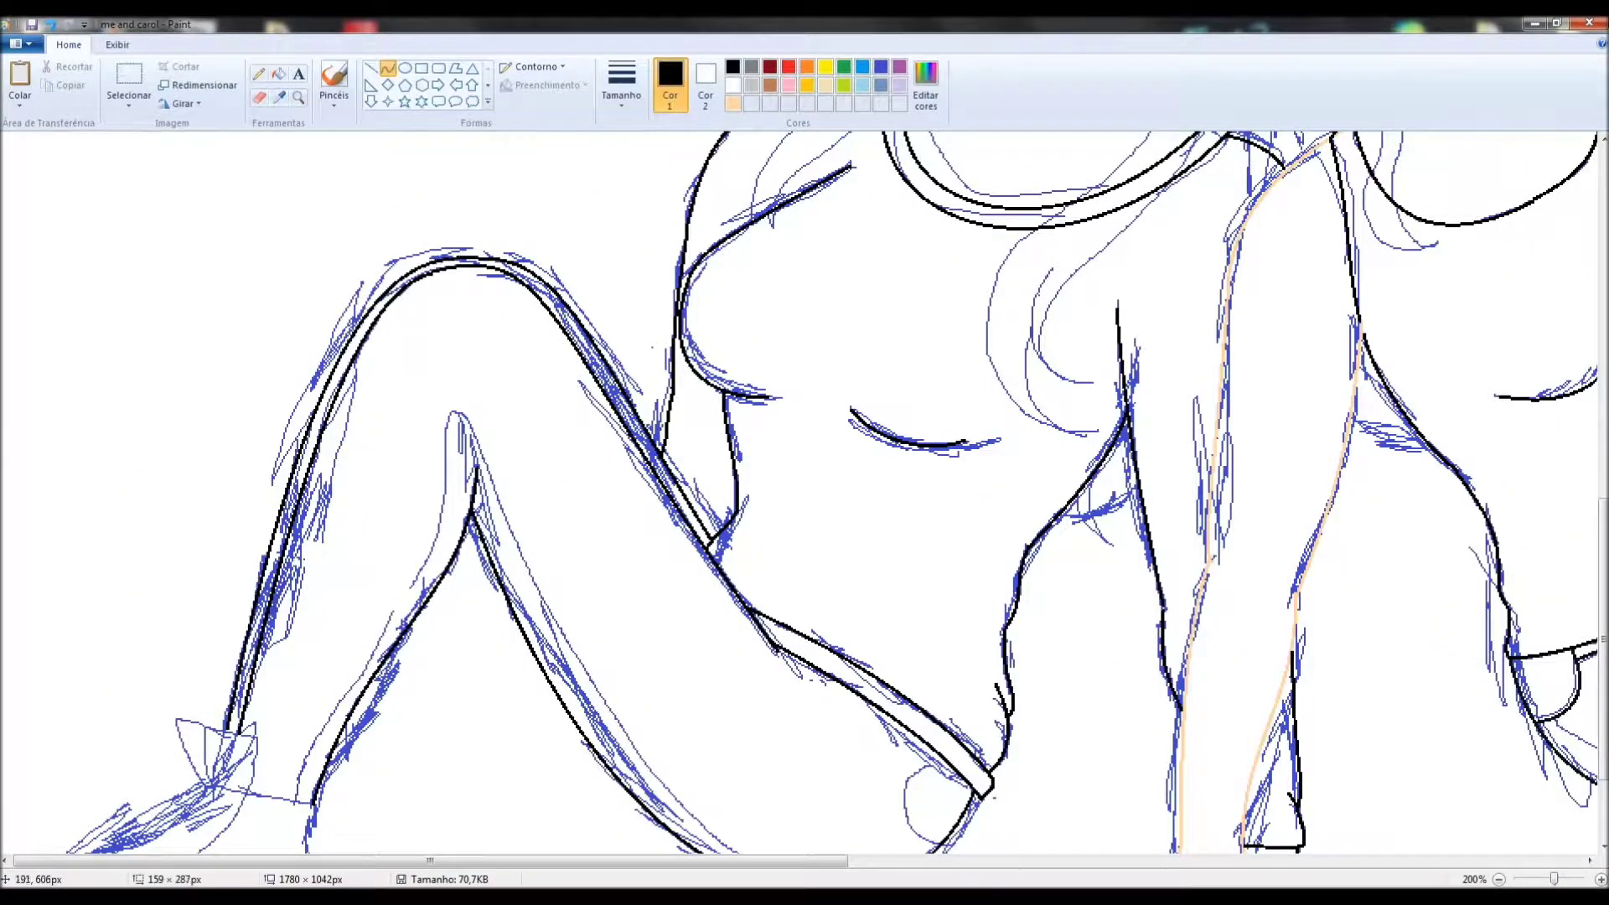
Outline the heel, sole and ankle opening of the left figure's shoe in black
scroll(252, 738, "up", 2)
left_click_drag(627, 467, 605, 540)
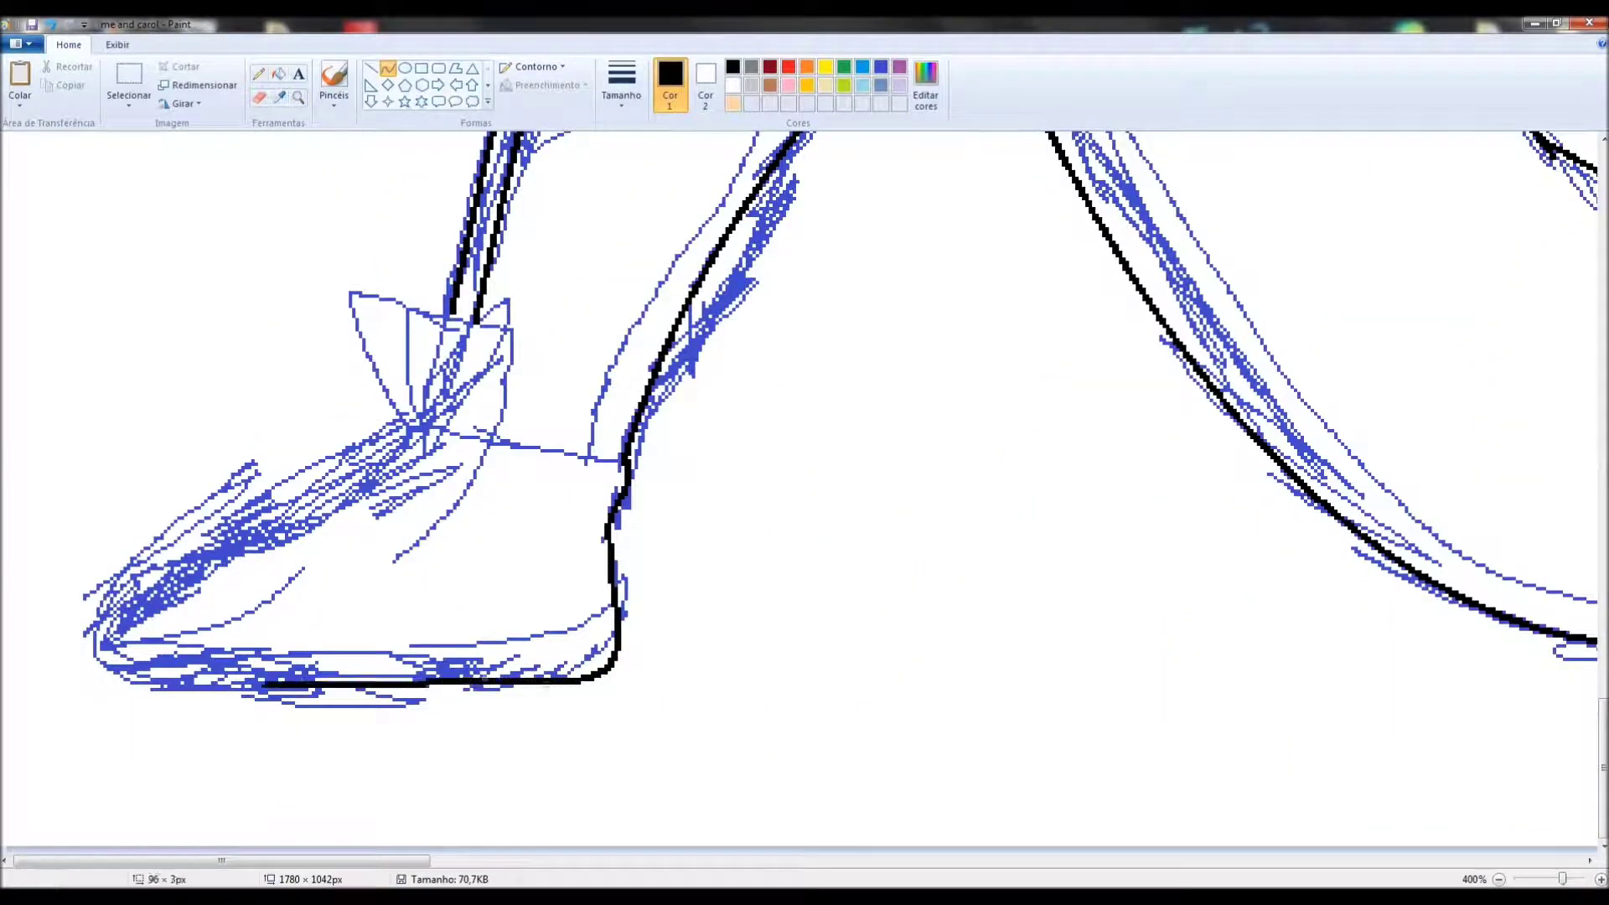
left_click_drag(264, 685, 110, 662)
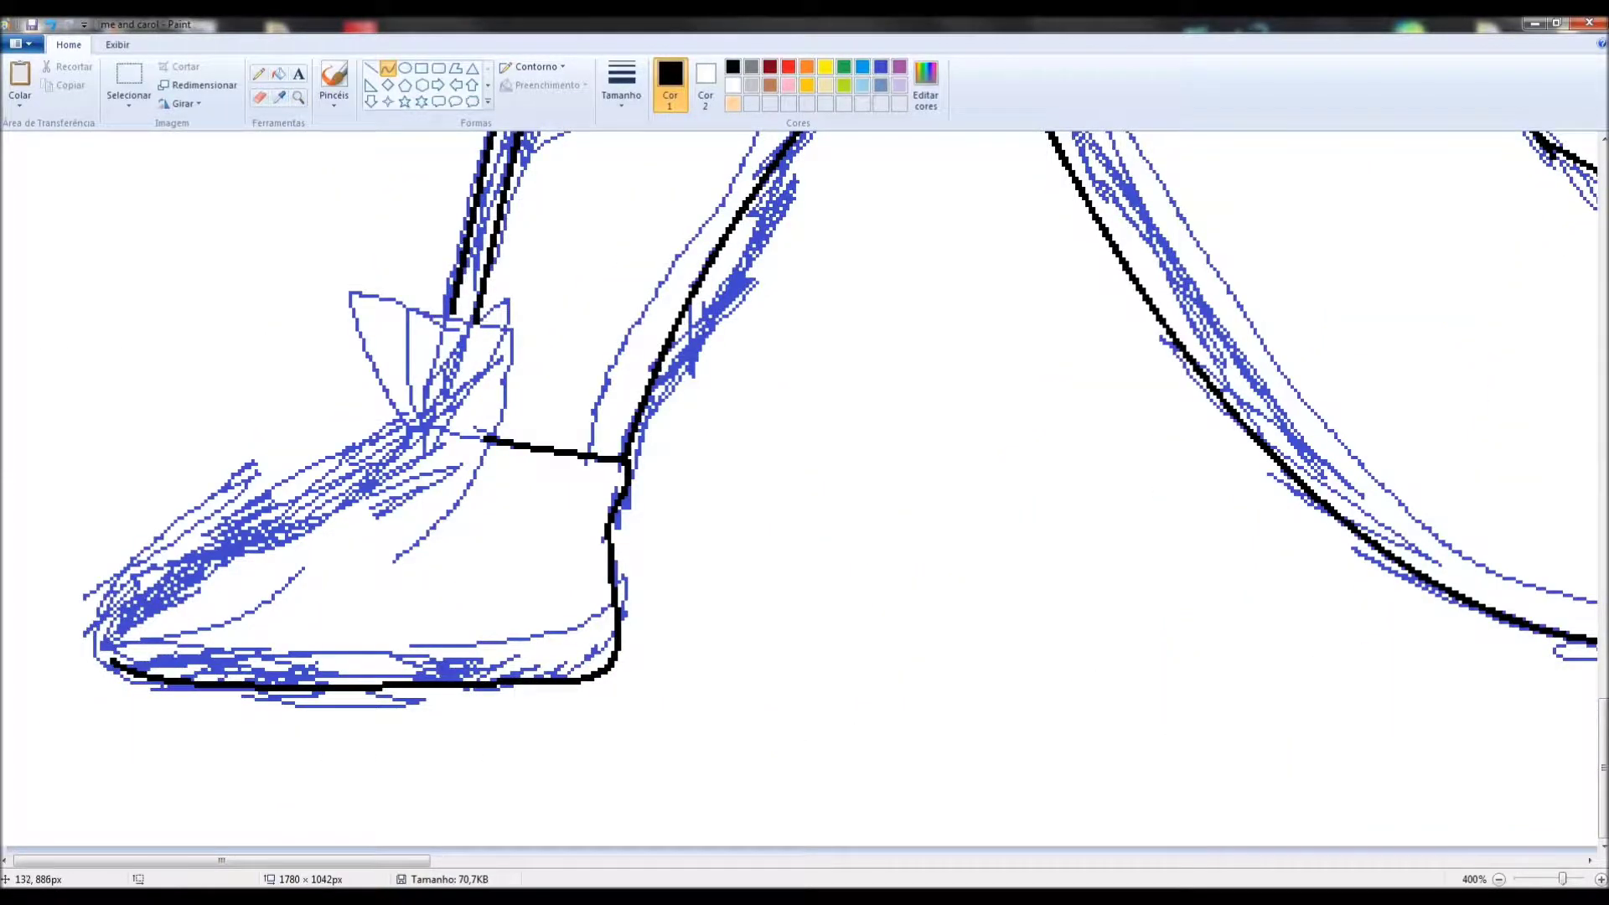
Draw the tongue, front panel edges and sole dividing line of the left figure's shoe with black curves
left_click_drag(406, 503, 109, 635)
left_click_drag(352, 528, 386, 557)
mouse_move(423, 321)
left_mouse_down()
mouse_move(423, 419)
mouse_move(101, 605)
mouse_move(615, 634)
left_mouse_up()
left_click_drag(352, 649, 352, 658)
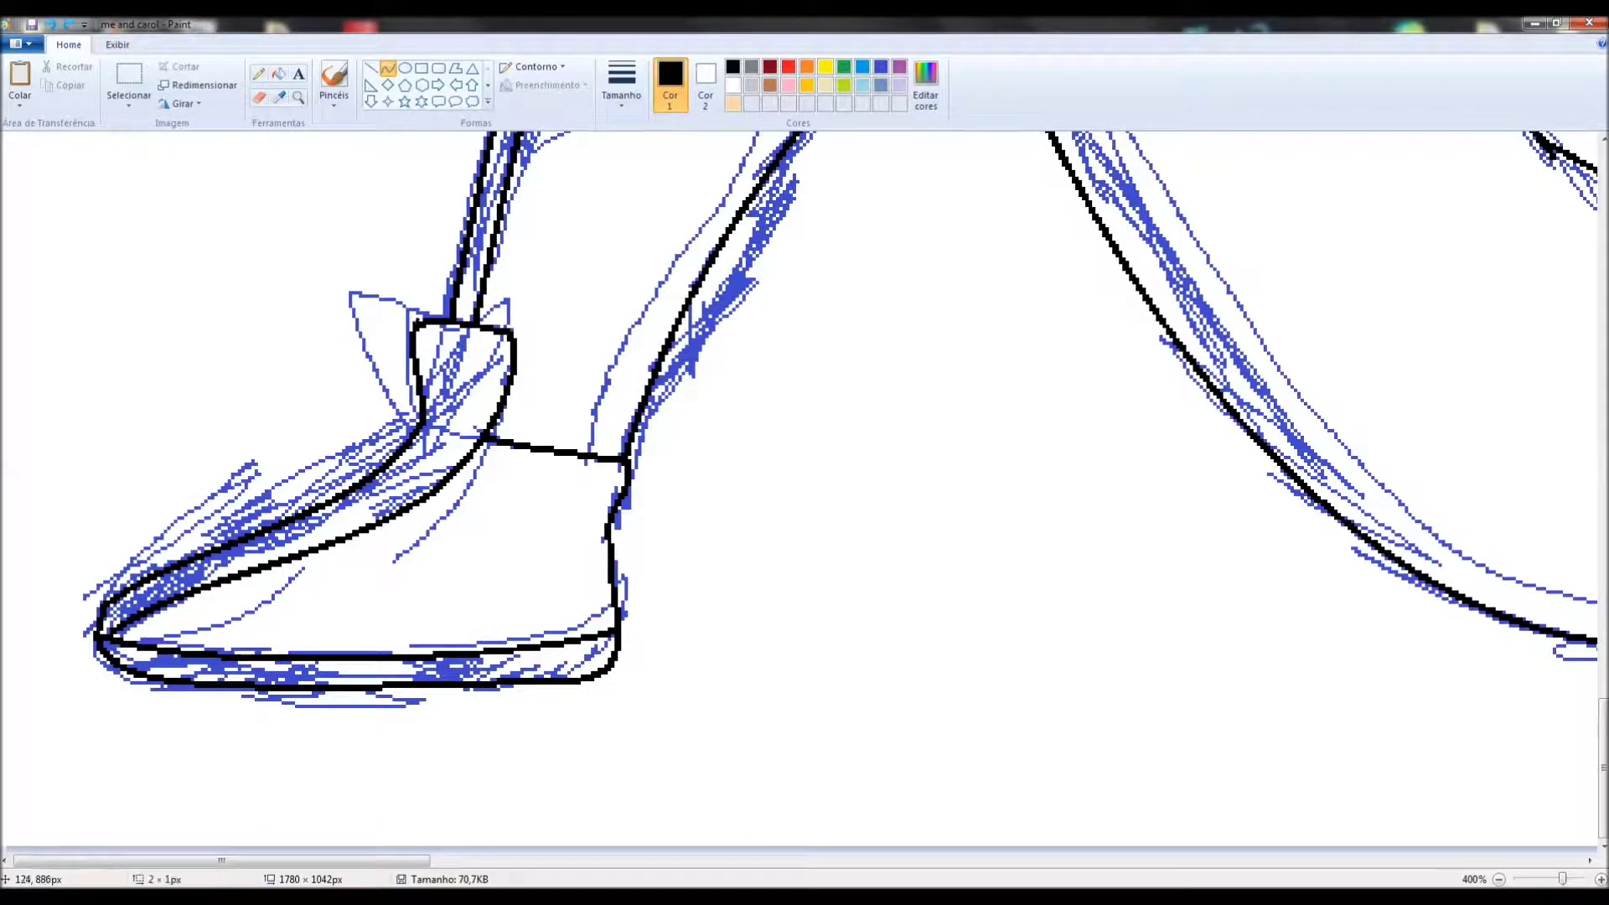
mouse_move(402, 392)
left_mouse_down()
mouse_move(399, 419)
mouse_move(105, 598)
left_mouse_up()
Draw the left figure's pocket curve and an inner black curve parallel to the thigh's underside
scroll(392, 459, "up", 3)
scroll(804, 495, "down", 1)
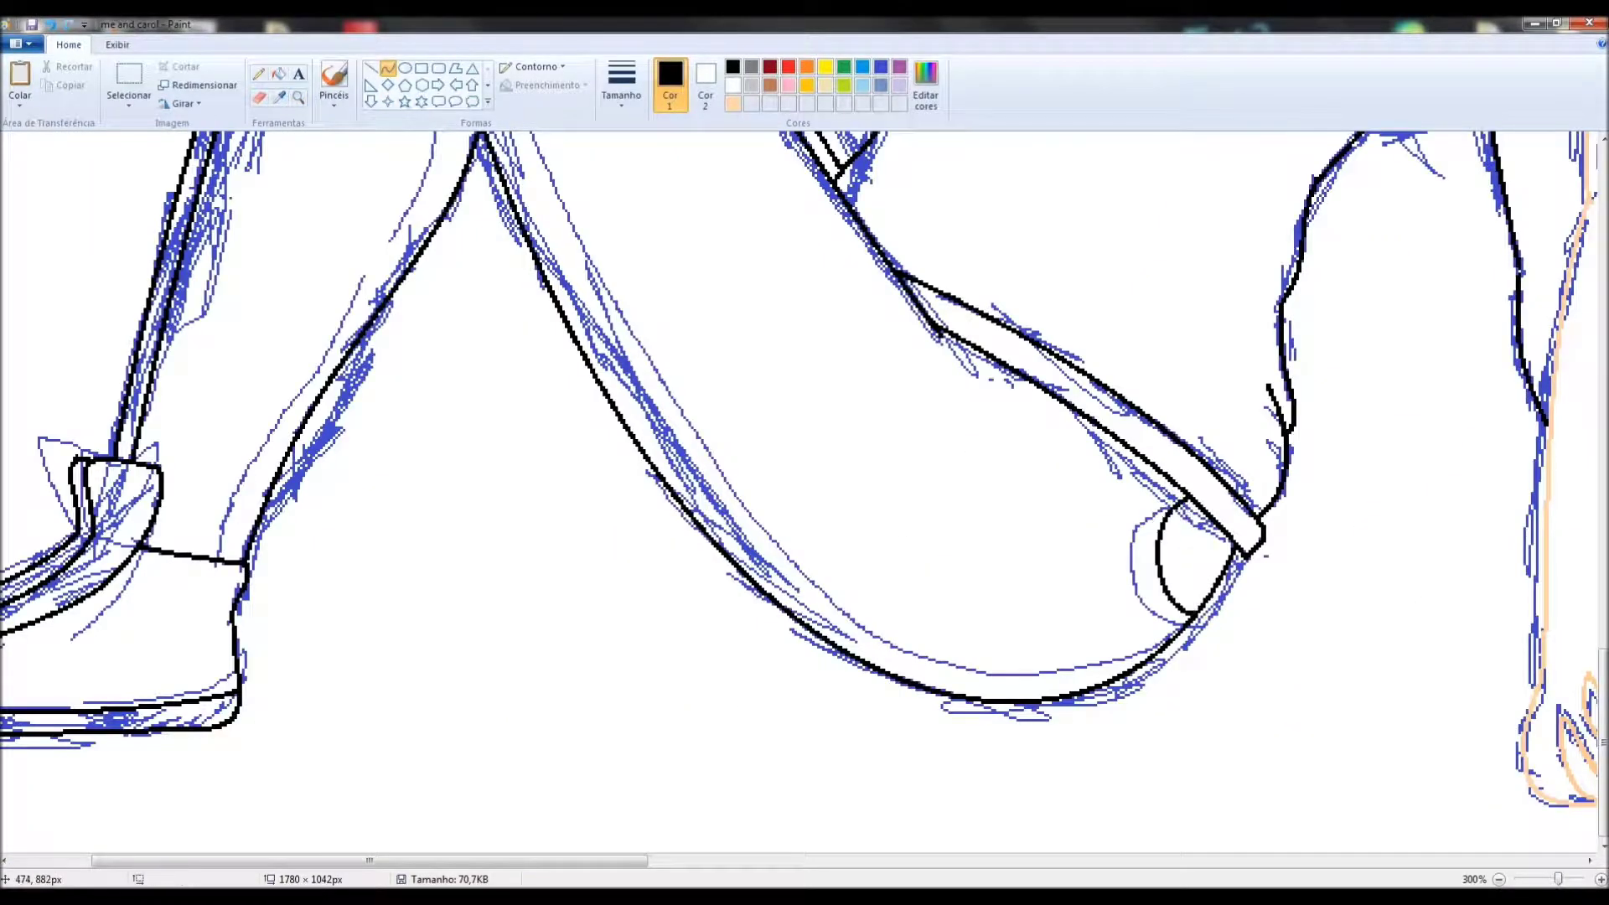
scroll(805, 494, "up", 3)
left_click_drag(485, 269, 1239, 718)
left_click_drag(861, 494, 861, 670)
key("ctrl+z")
scroll(805, 494, "up", 3)
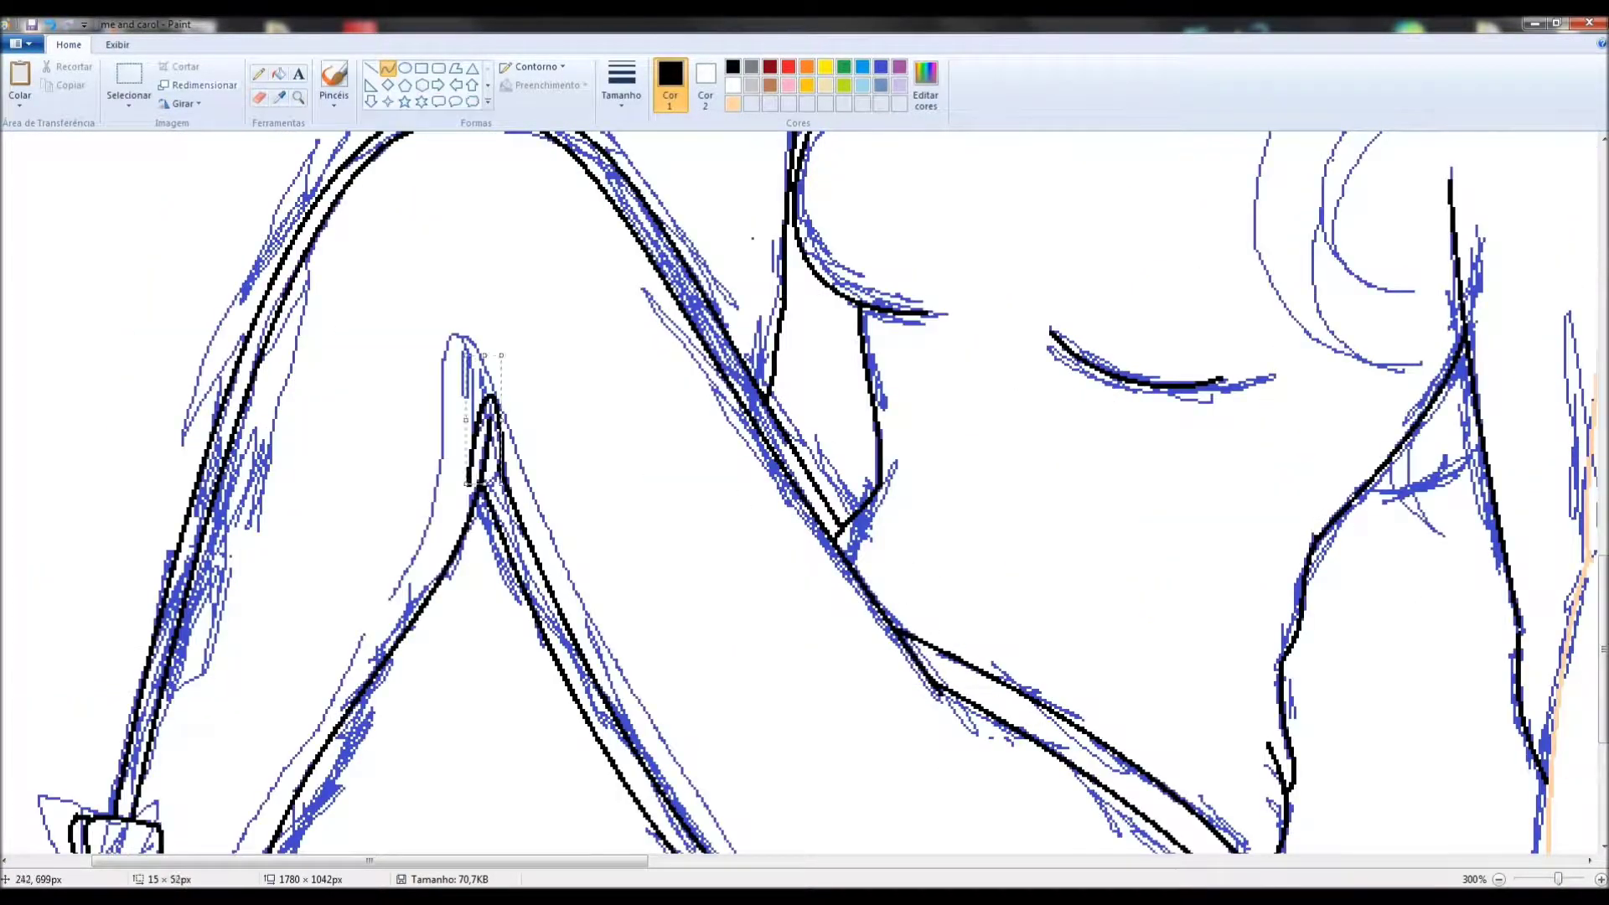
Add an inner black curve parallel to the left figure's calf and short belt-loop strokes on the waistband
scroll(478, 503, "down", 3)
scroll(399, 665, "down", 1)
scroll(399, 665, "up", 1)
mouse_move(687, 270)
left_mouse_down()
mouse_move(710, 260)
mouse_move(457, 707)
left_mouse_up()
left_click_drag(570, 495, 561, 501)
left_click(370, 68)
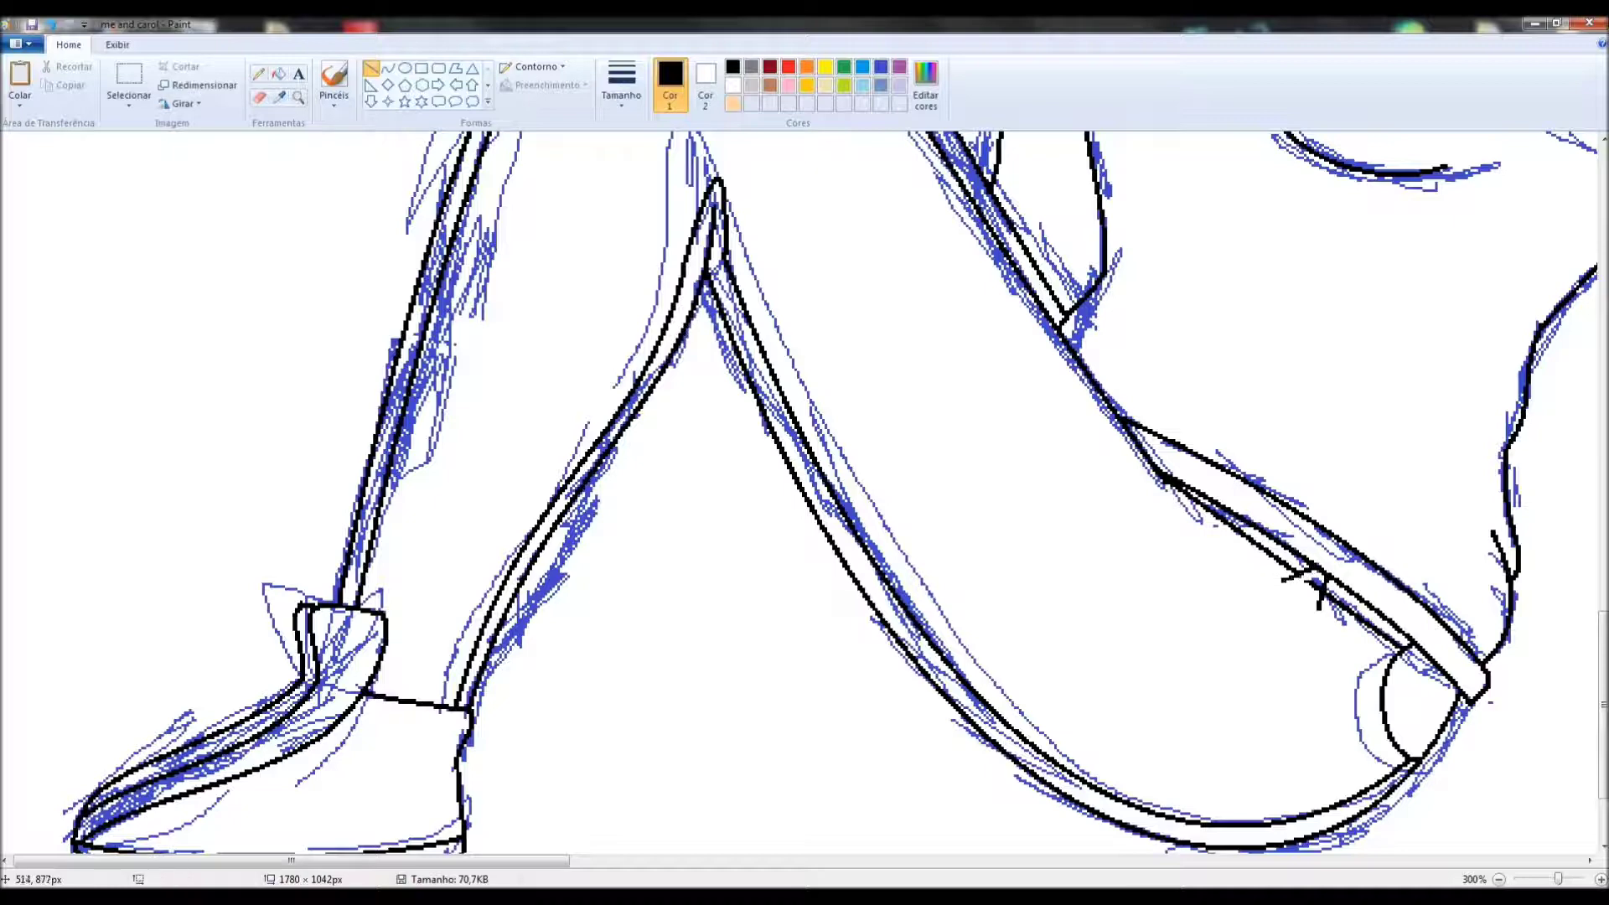
Outline the ankle opening, tongue and front panel of the shoe on the right figure's bent leg in black
scroll(805, 503, "down", 3)
scroll(838, 654, "up", 3)
left_click(387, 68)
mouse_move(419, 405)
left_mouse_down()
mouse_move(536, 367)
mouse_move(520, 335)
left_mouse_up()
mouse_move(603, 293)
left_mouse_down()
mouse_move(618, 413)
mouse_move(898, 539)
left_mouse_up()
mouse_move(755, 469)
left_mouse_down()
mouse_move(637, 403)
mouse_move(942, 557)
mouse_move(907, 560)
left_mouse_up()
left_click_drag(738, 503, 721, 511)
Draw the sole and its dividing line on the bent leg's shoe with black curves
mouse_move(902, 586)
left_mouse_down()
mouse_move(393, 576)
mouse_move(902, 603)
left_mouse_up()
key("ctrl+z")
left_click_drag(662, 597, 662, 630)
left_click_drag(909, 578, 407, 550)
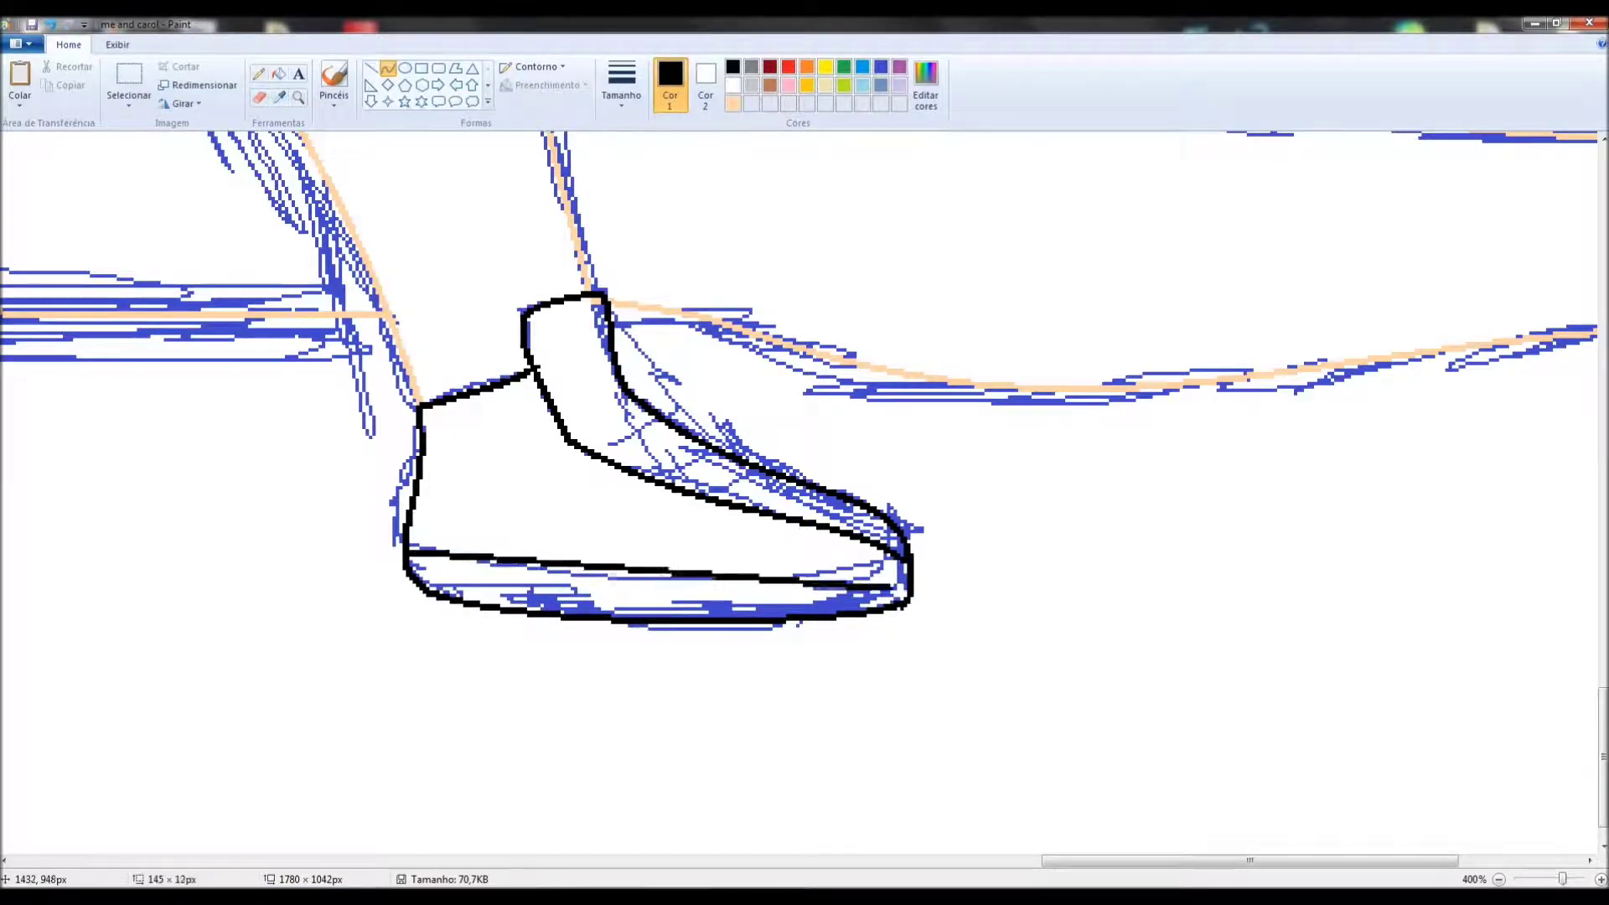
left_click_drag(603, 569, 595, 640)
Trace the upper edge and inner front-panel curve of the shoe on the right figure's extended leg in black
scroll(797, 494, "up", 3)
scroll(796, 495, "right", 4)
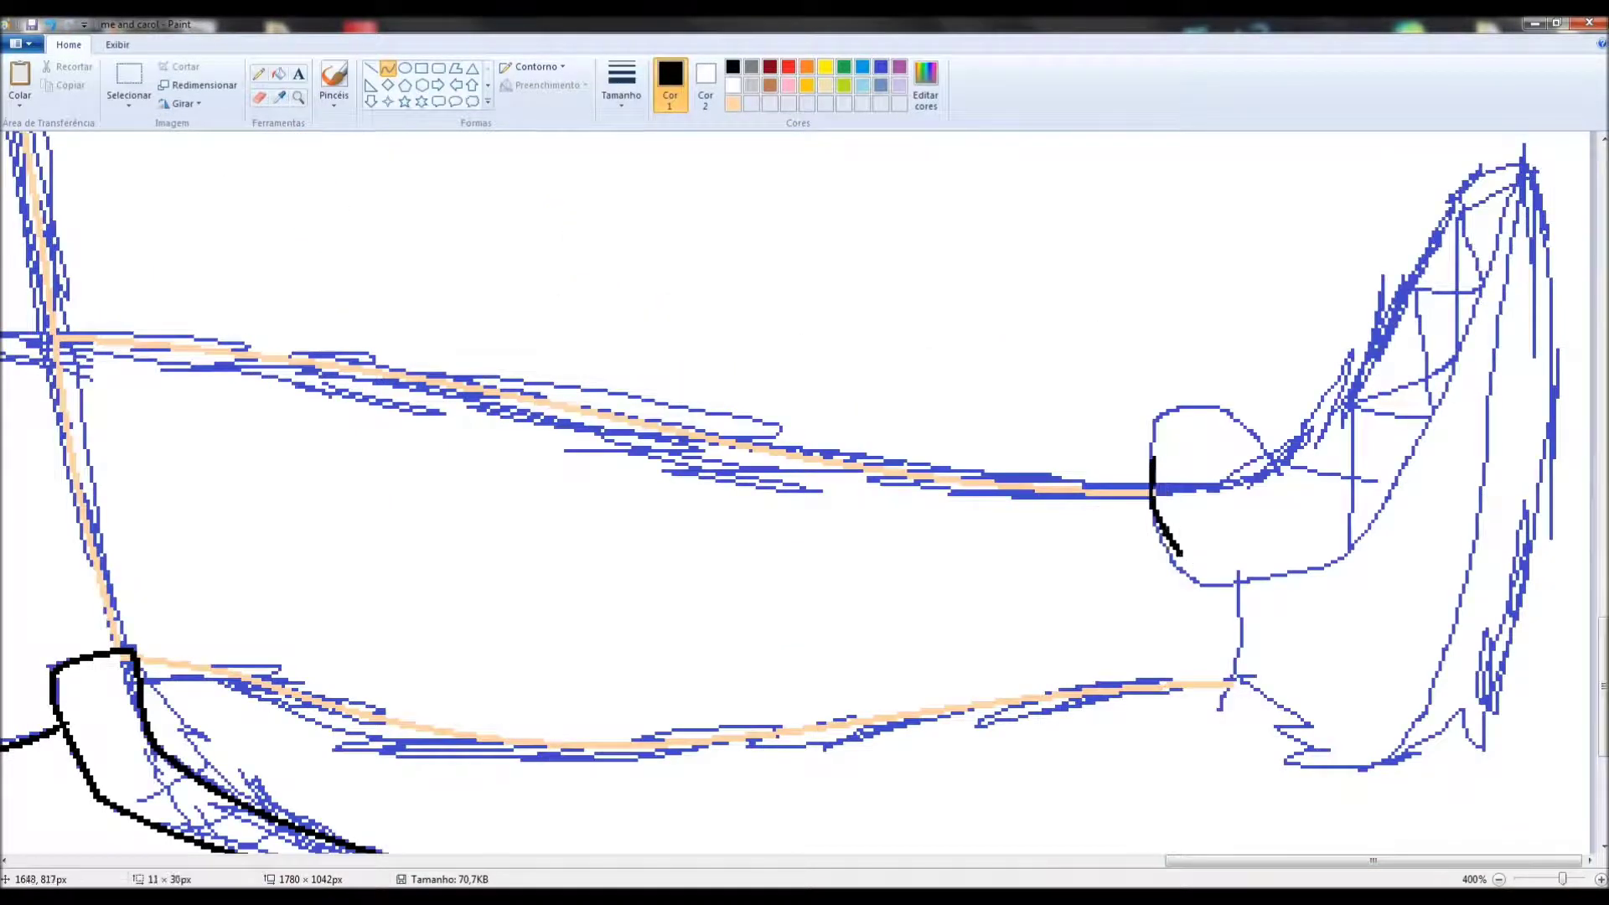
left_click_drag(1353, 523, 1518, 166)
left_click_drag(1267, 472, 1504, 171)
left_click_drag(1382, 327, 1366, 344)
Complete the extended leg's shoe with black curves for the sole, its dividing line, the heel and the ankle edge
mouse_move(1441, 218)
left_mouse_down()
mouse_move(1458, 201)
mouse_move(1490, 727)
left_mouse_up()
left_click_drag(1509, 435, 1579, 422)
left_click_drag(1490, 729, 1229, 685)
left_click_drag(1417, 719, 1433, 759)
left_click_drag(1234, 560, 1231, 685)
left_click_drag(1521, 171, 1491, 686)
left_click_drag(1458, 419, 1441, 452)
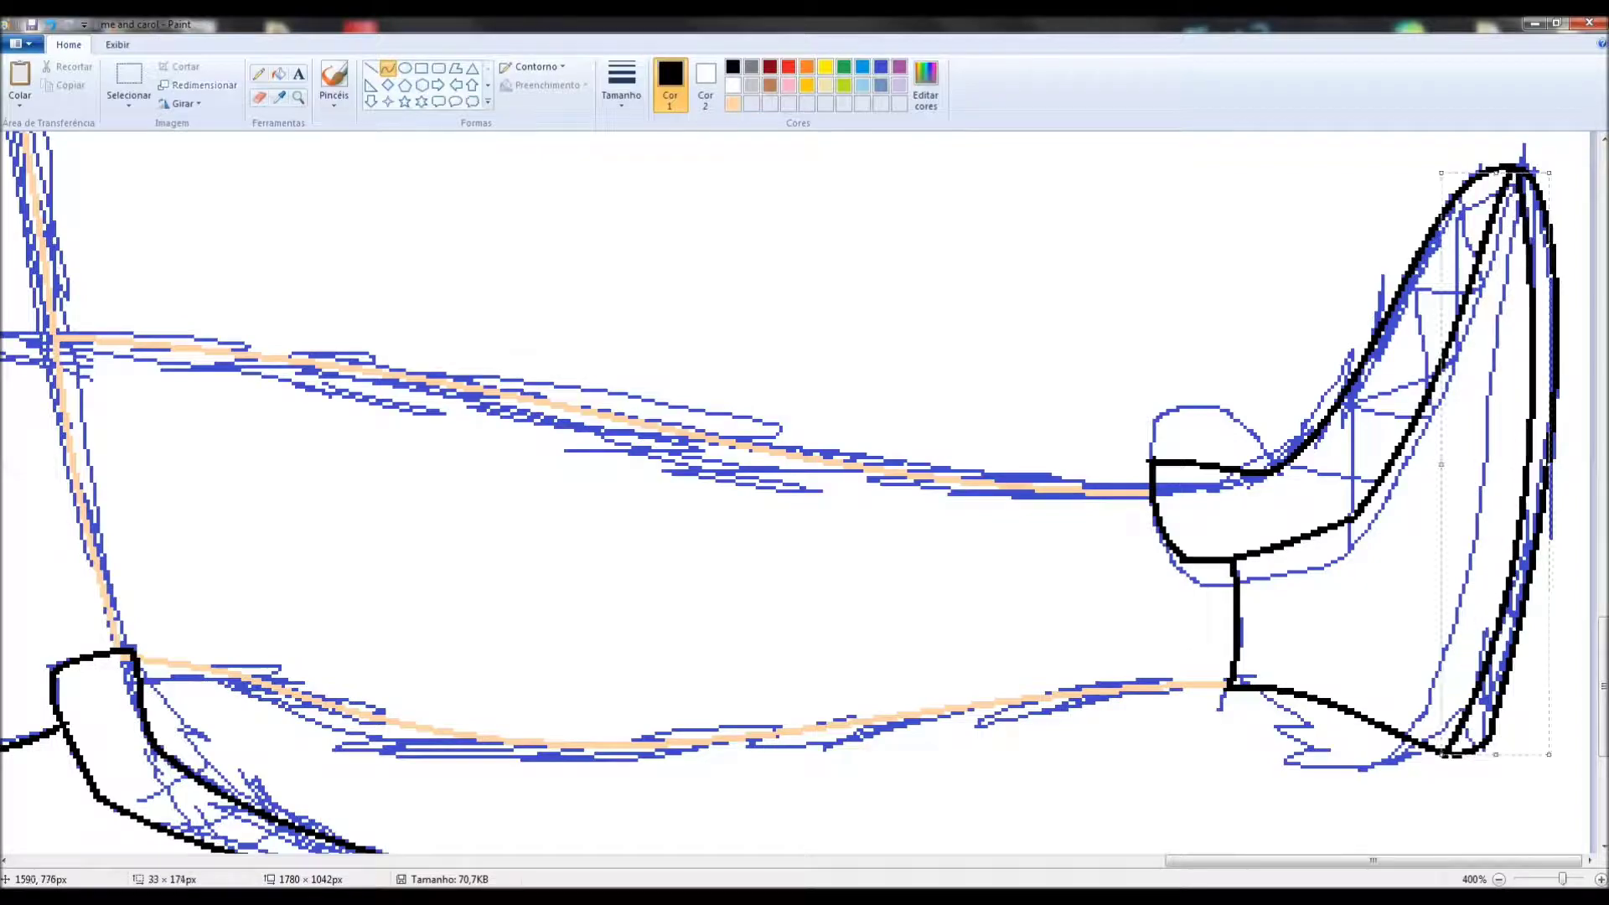
Sample the hair colour from the reference picture and trace the left figure's swept fringe across the forehead in black
left_click(297, 97)
right_click(575, 386)
left_click(587, 276)
scroll(805, 503, "up", 5)
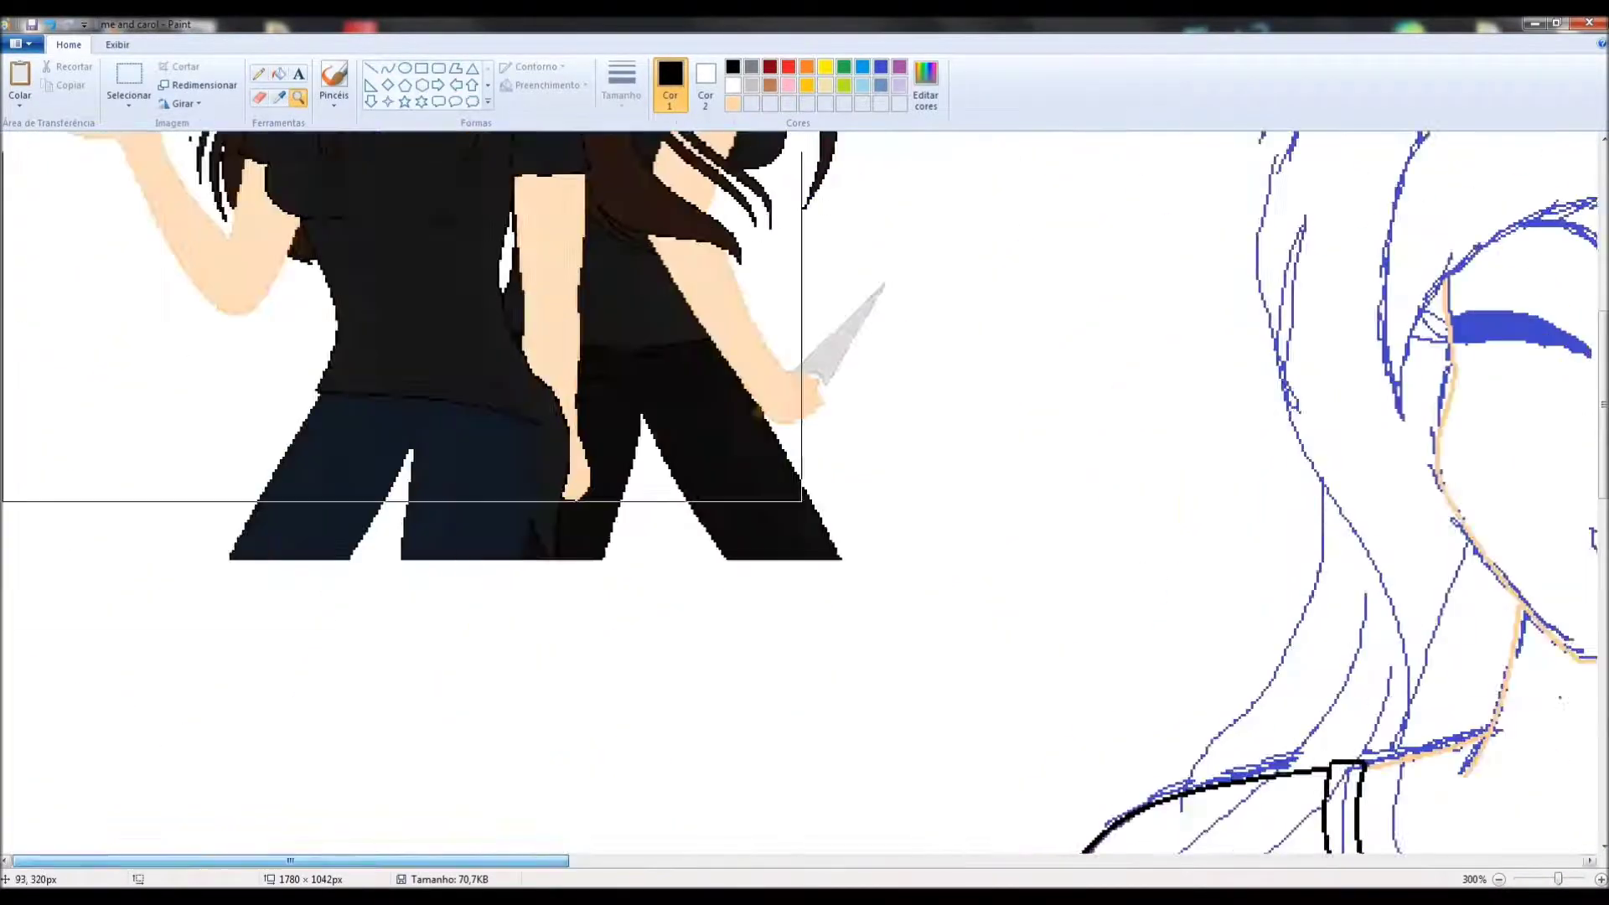
left_click(168, 143)
left_click(278, 97)
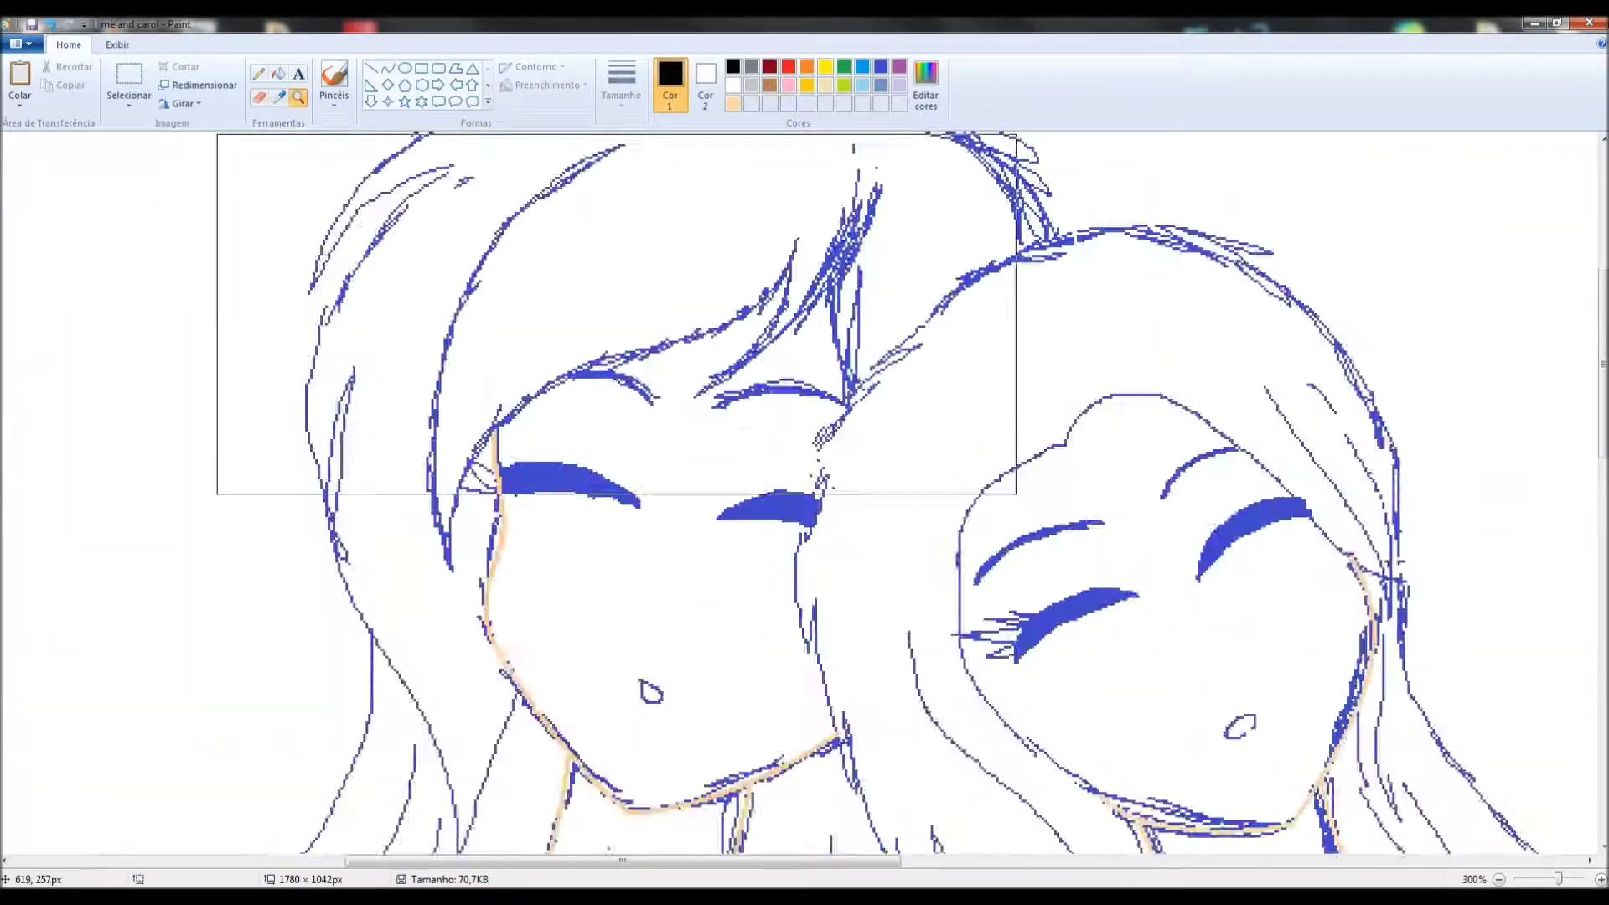
left_click_drag(838, 216, 678, 468)
left_click_drag(779, 352, 792, 331)
left_click_drag(832, 236, 343, 708)
left_click_drag(587, 474, 553, 419)
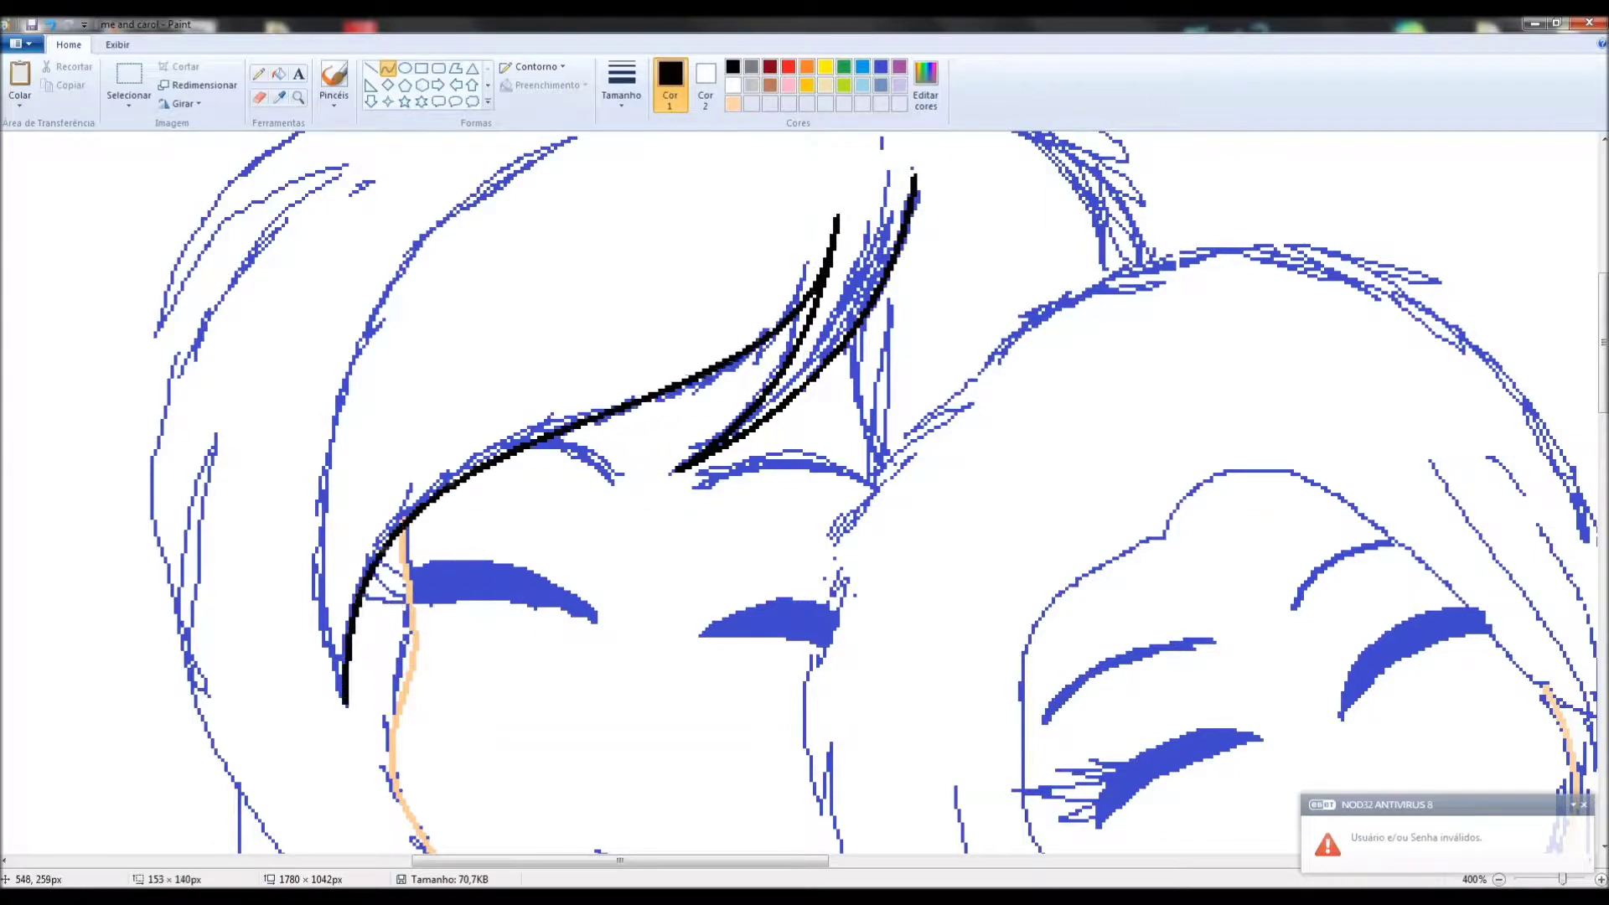
Trace the left figure's long side fringe strand in black, ending in a point beside the face
left_click_drag(575, 143, 341, 701)
scroll(587, 503, "up", 3)
left_click_drag(460, 586, 352, 578)
scroll(586, 503, "down", 3)
scroll(586, 502, "up", 3)
Trace the crown of the left figure's head and the pointed tuft at its outer side in black
left_click_drag(430, 228, 1145, 453)
left_click_drag(788, 340, 780, 147)
scroll(416, 184, "down", 1)
left_click_drag(326, 204, 118, 428)
left_click_drag(193, 336, 116, 423)
left_click_drag(163, 473, 180, 767)
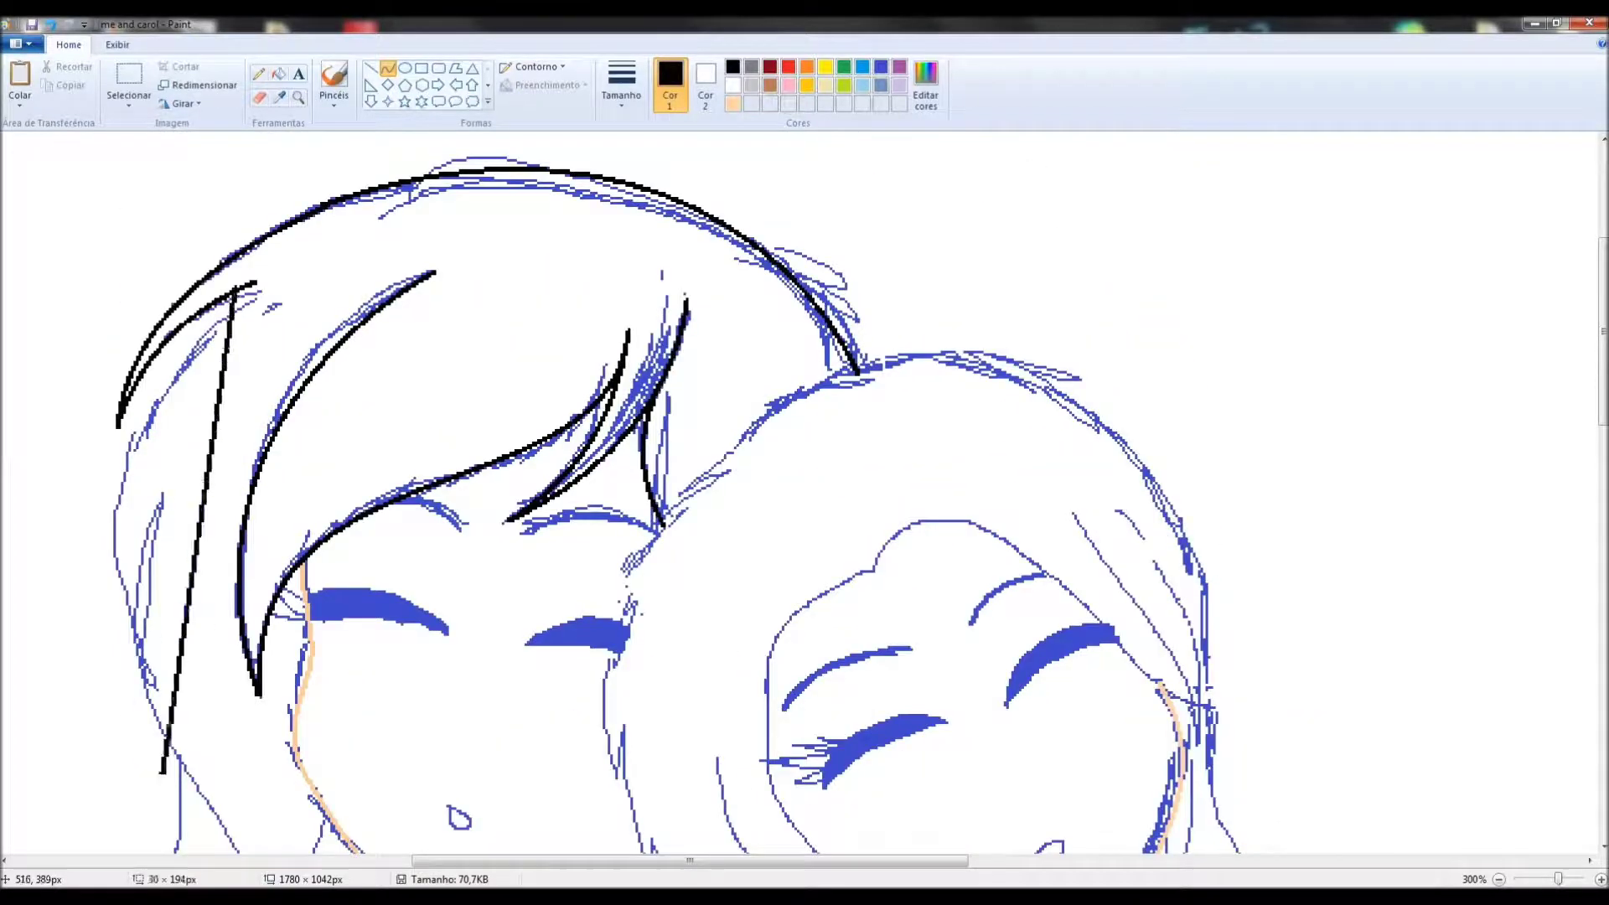
left_click_drag(143, 586, 108, 570)
left_click_drag(155, 519, 138, 511)
key("ctrl+z")
scroll(142, 587, "down", 2)
scroll(143, 587, "up", 4)
scroll(142, 587, "up", 2)
left_click_drag(209, 620, 93, 725)
scroll(142, 587, "down", 2)
left_click_drag(226, 432, 88, 553)
key("ctrl+z")
Draw curved black strands along the outer side of the left figure's head, below the crown tuft
left_click(387, 68)
left_click_drag(453, 339, 109, 529)
mouse_move(251, 410)
left_mouse_down()
mouse_move(238, 381)
mouse_move(126, 519)
left_mouse_up()
scroll(259, 260, "down", 2)
left_click_drag(277, 218, 125, 603)
left_click_drag(209, 402, 109, 452)
left_click_drag(176, 503, 113, 545)
Trace the left figure's long side hair from beside the face down to the shoulder with black curves
scroll(176, 336, "down", 2)
left_click_drag(176, 189, 260, 829)
left_click_drag(222, 520, 155, 469)
scroll(805, 495, "down", 2)
left_click_drag(327, 448, 266, 662)
left_click_drag(172, 310, 54, 694)
Draw the left figure's hair lock sweeping over the shoulder and chest beside the right figure in black
scroll(804, 495, "down", 4)
mouse_move(641, 239)
left_mouse_down()
mouse_move(469, 478)
mouse_move(402, 825)
left_mouse_up()
left_click_drag(469, 537, 327, 670)
left_click_drag(438, 697, 373, 738)
left_click_drag(417, 692, 463, 563)
left_click_drag(675, 289, 418, 744)
left_click_drag(545, 515, 603, 469)
Add long black hair strands falling over the left figure's outer shoulder
left_click(278, 73)
scroll(805, 494, "left", 5)
left_click_drag(507, 159, 268, 528)
left_click_drag(536, 205, 310, 503)
left_click(278, 73)
Add dark brown custom colours to the palette and make dark brown the active colour for the right figure's hair
left_click(297, 97)
right_click(804, 495)
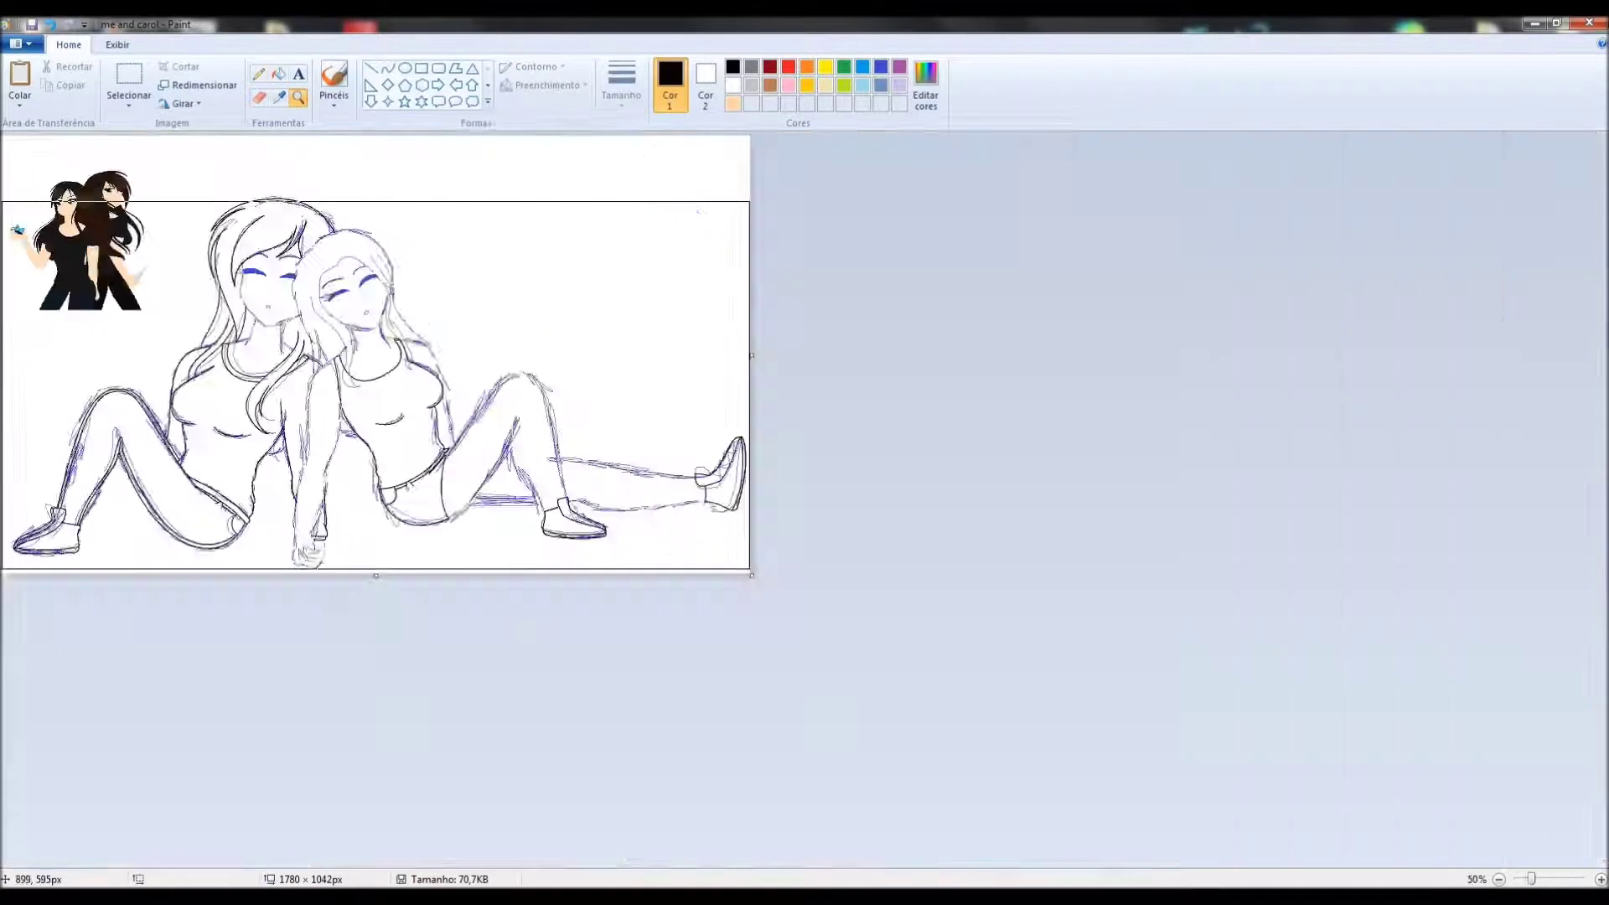
left_click(360, 268)
left_click(926, 83)
left_click(640, 570)
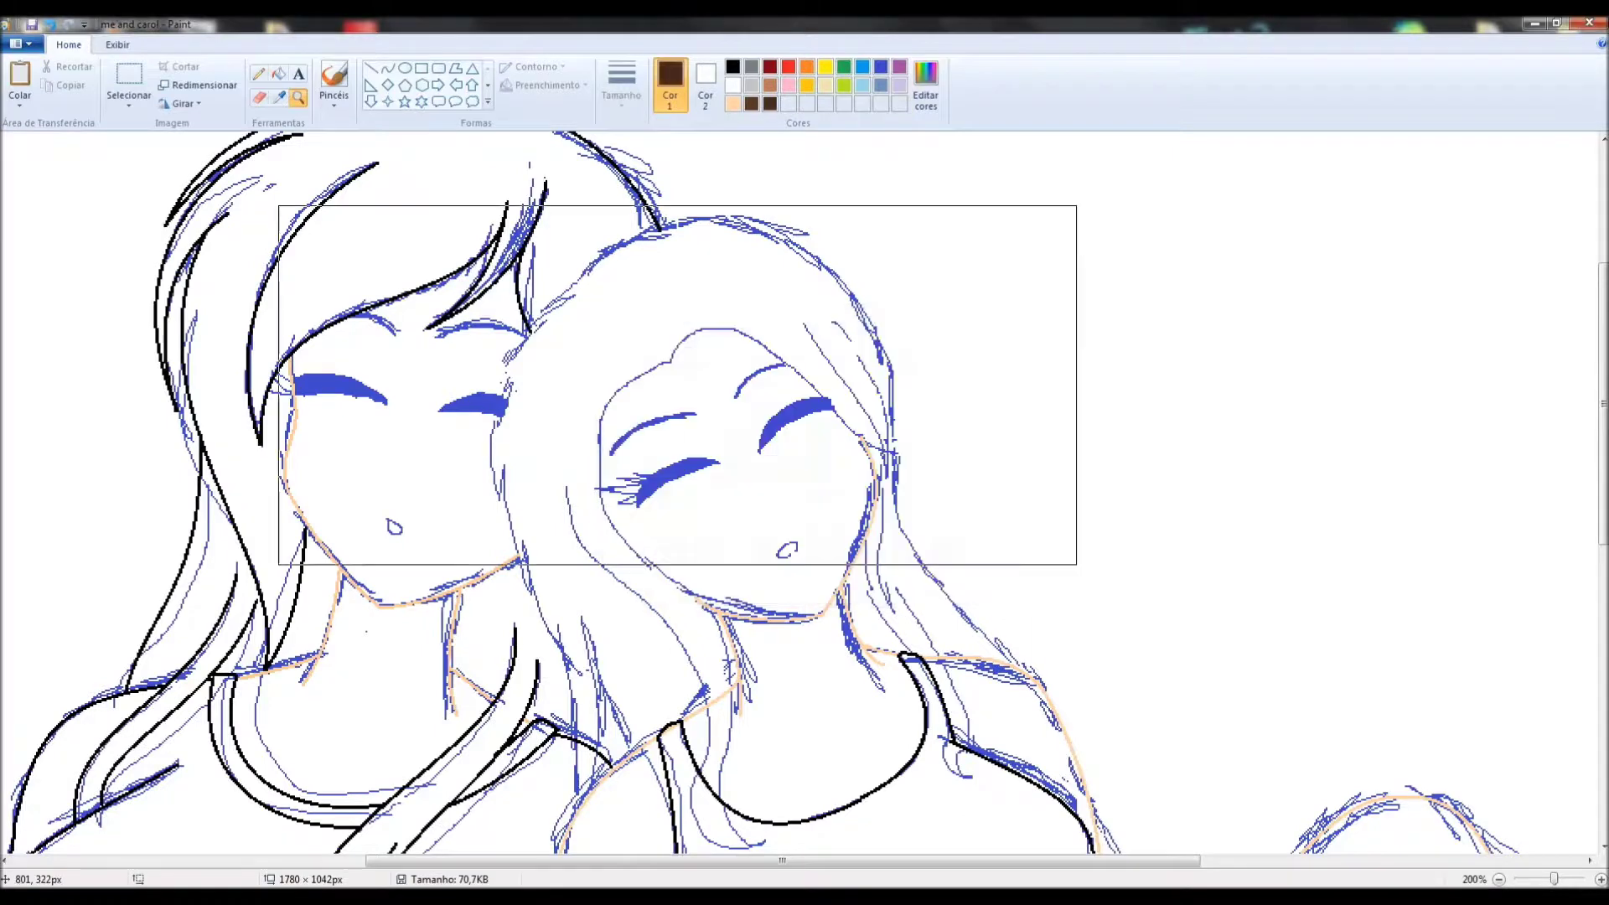
left_click(675, 383)
left_click(926, 84)
left_click(644, 571)
Trace the right figure's hairline from the parting to the ear in dark brown, with a strand above it
left_click(387, 68)
left_click_drag(450, 274, 772, 402)
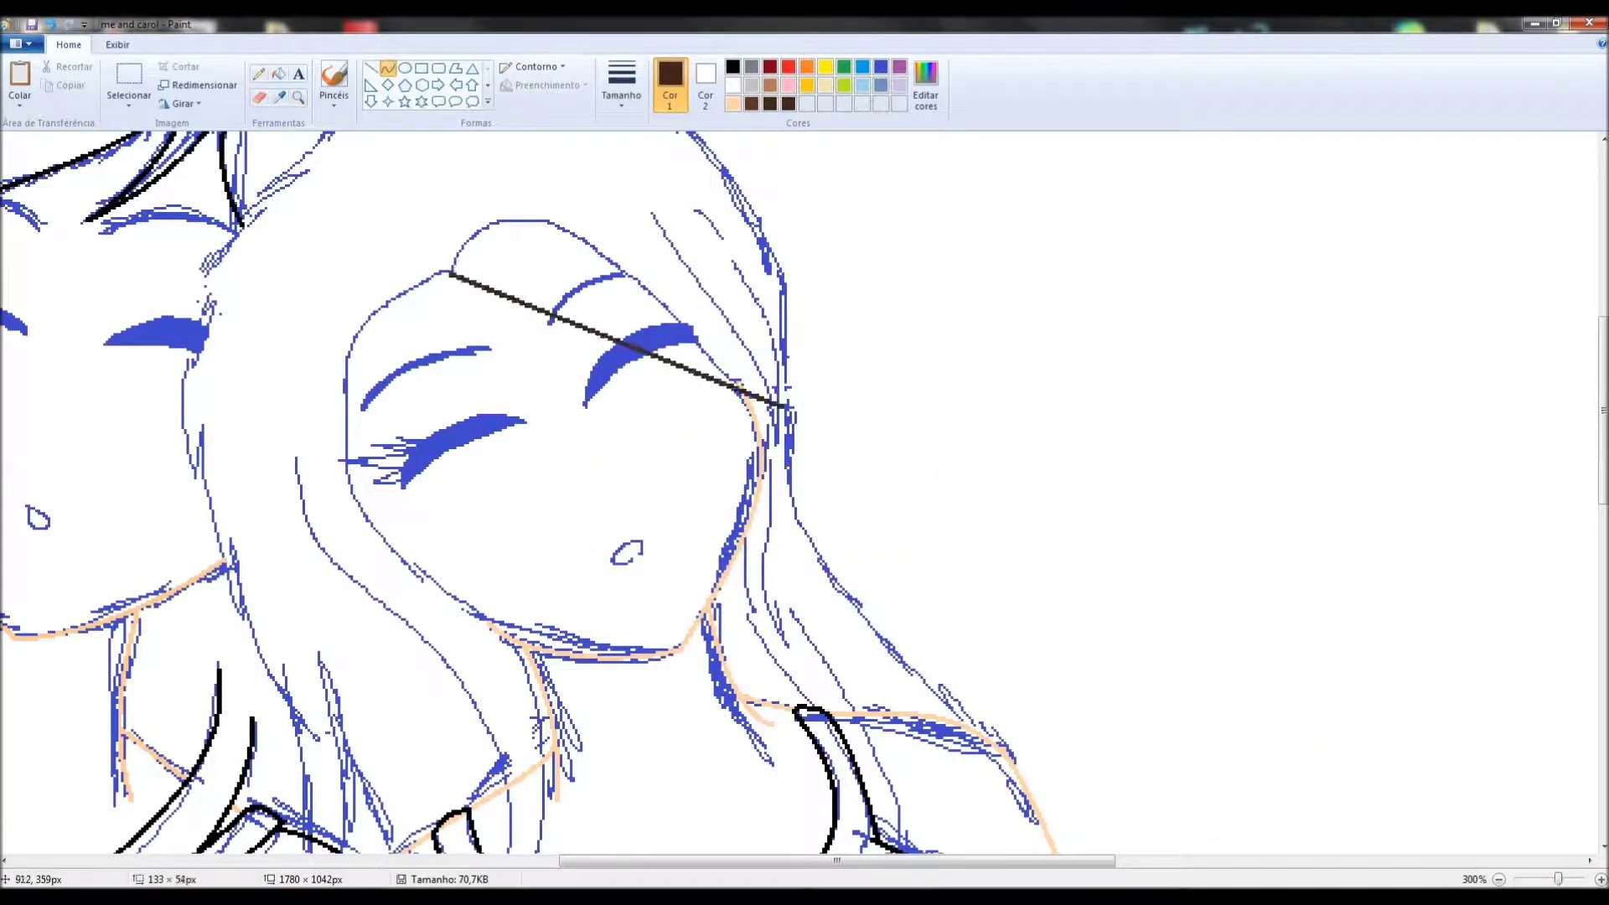
left_click_drag(587, 268, 537, 209)
left_click_drag(829, 385, 920, 347)
right_click(701, 240)
left_click_drag(632, 206, 618, 220)
Trace the inner edge of the right figure's face-framing lock from the parting down past the chin in dark brown
left_click_drag(450, 274, 405, 563)
left_click_drag(394, 503, 351, 436)
scroll(503, 503, "down", 3)
mouse_move(405, 381)
left_mouse_down()
mouse_move(543, 558)
mouse_move(524, 486)
left_mouse_up()
scroll(502, 503, "down", 3)
left_click_drag(565, 574, 570, 637)
Trace the outer edge of the face-framing lock in dark brown, bringing it to a pointed tip on the chest
scroll(570, 637, "up", 3)
left_click_drag(302, 293, 516, 595)
scroll(515, 595, "down", 3)
left_click_drag(511, 411, 571, 637)
left_click_drag(533, 520, 486, 541)
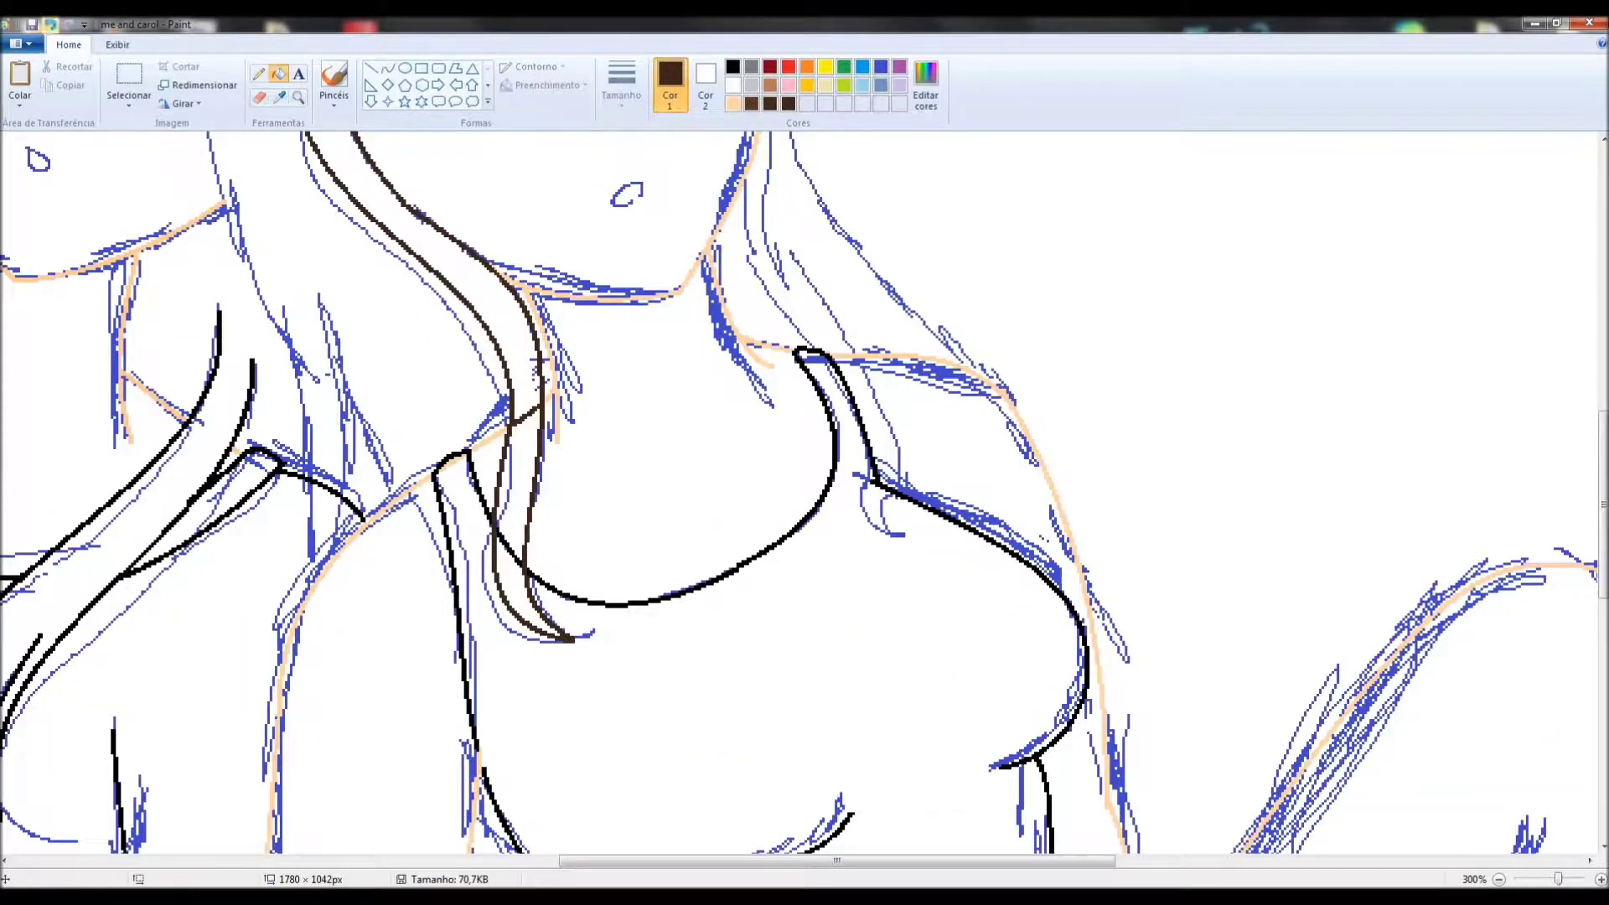
Draw two dark brown hair strands falling over the right figure's outer shoulder strap
scroll(536, 503, "up", 3)
left_click(387, 67)
left_click_drag(758, 444, 833, 646)
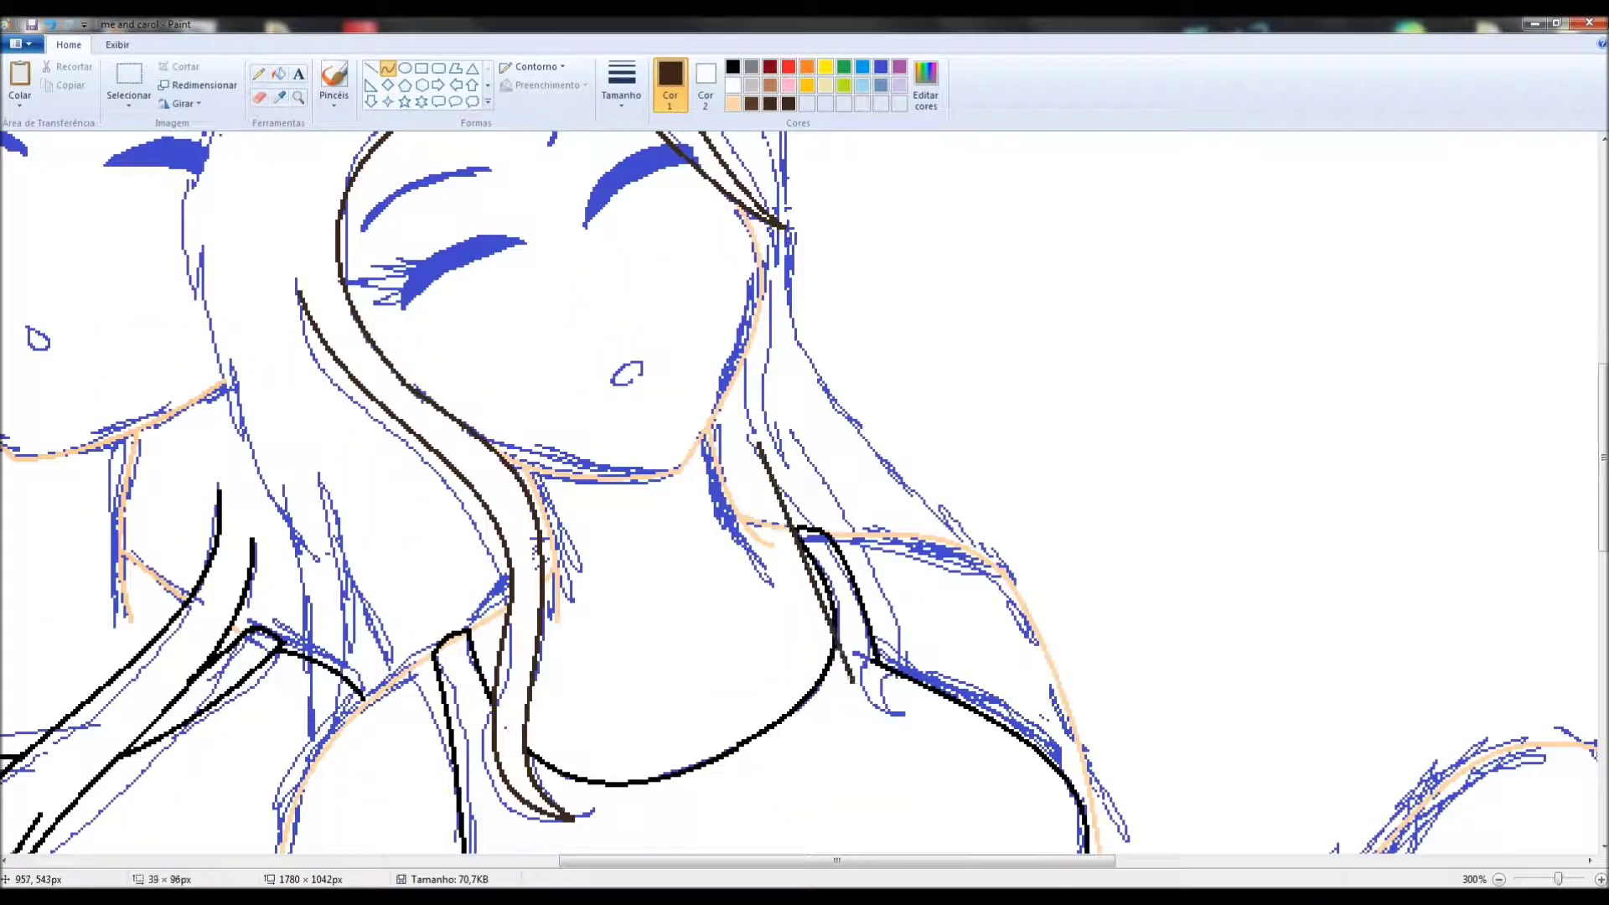
left_click_drag(863, 582, 850, 583)
left_click_drag(809, 450, 964, 702)
left_click_drag(889, 578, 901, 570)
Trace the right figure's crown and the outer hair edge down to the outer shoulder in dark brown
left_click(279, 75)
scroll(844, 508, "up", 6)
left_click_drag(285, 378, 695, 322)
left_click_drag(469, 335, 422, 233)
left_click_drag(776, 642, 817, 452)
scroll(817, 452, "down", 4)
left_click_drag(797, 327, 985, 558)
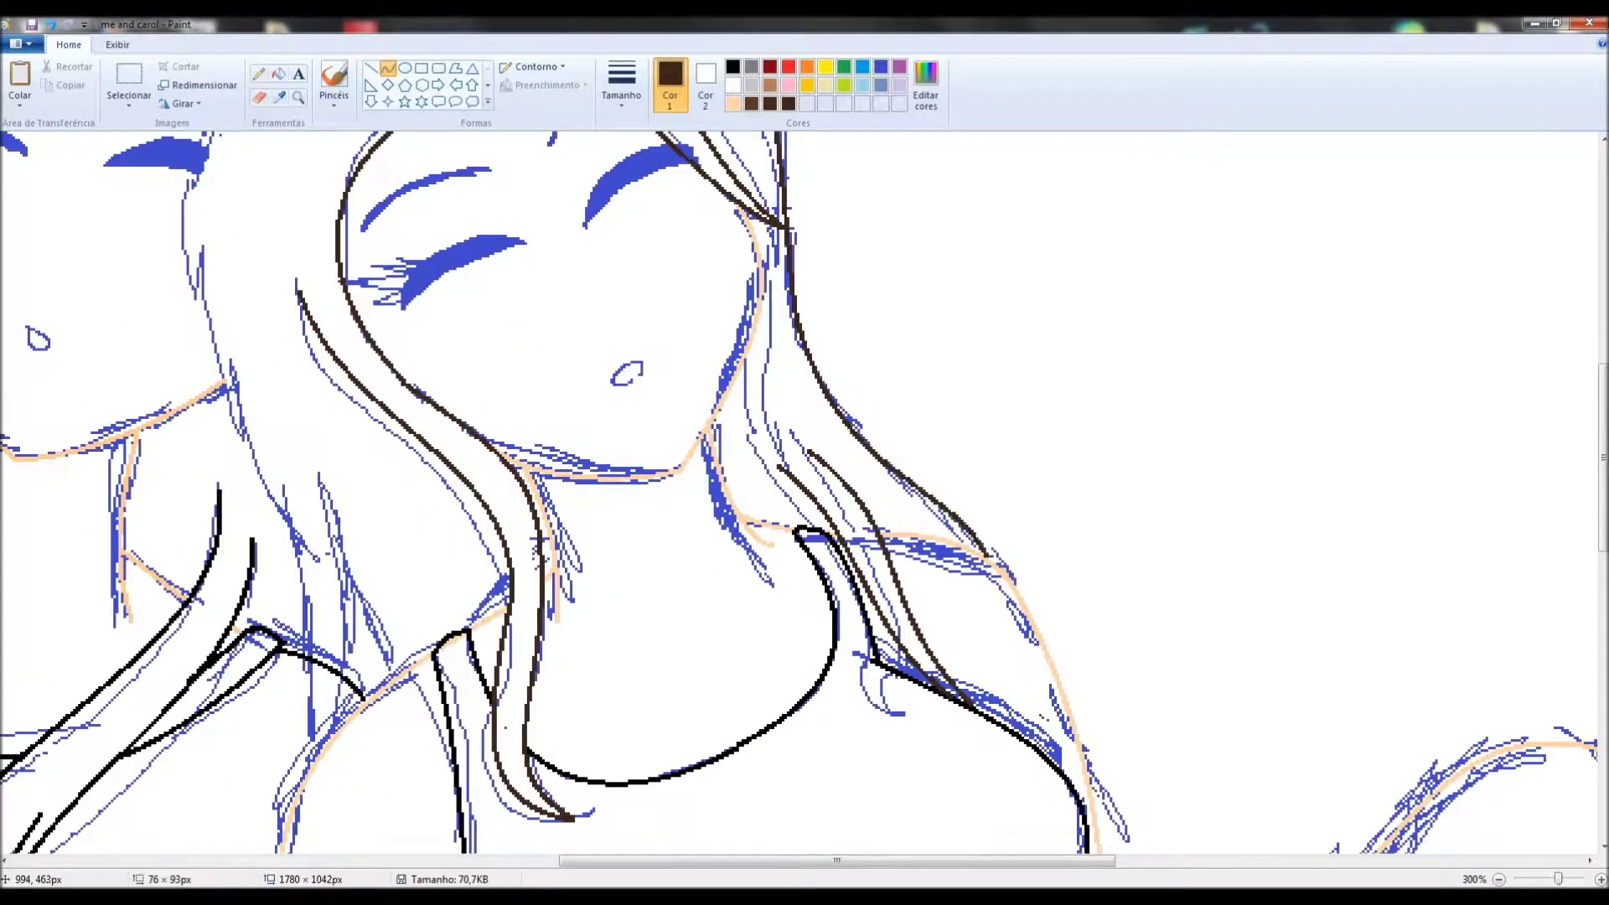
left_click_drag(888, 453, 863, 435)
scroll(863, 436, "up", 2)
left_click_drag(285, 209, 243, 612)
left_click_drag(227, 419, 168, 438)
left_click_drag(193, 318, 134, 319)
key("ctrl+z")
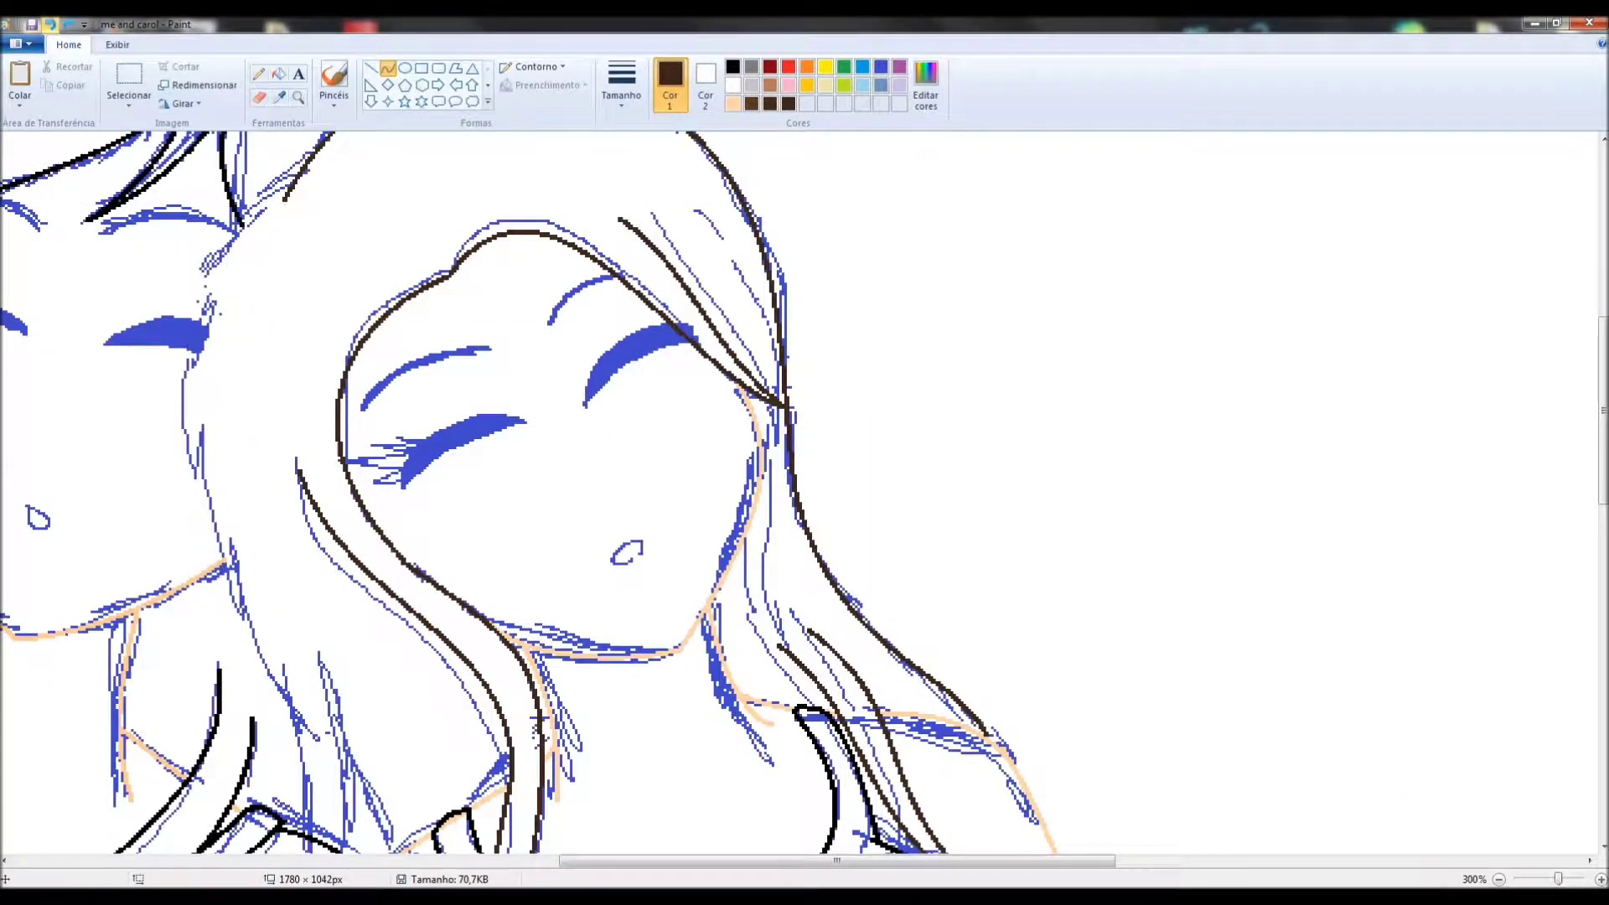
Trace the right figure's hair edge beside the left figure's face in dark brown, with a strand continuing below it
left_click_drag(126, 335, 193, 207)
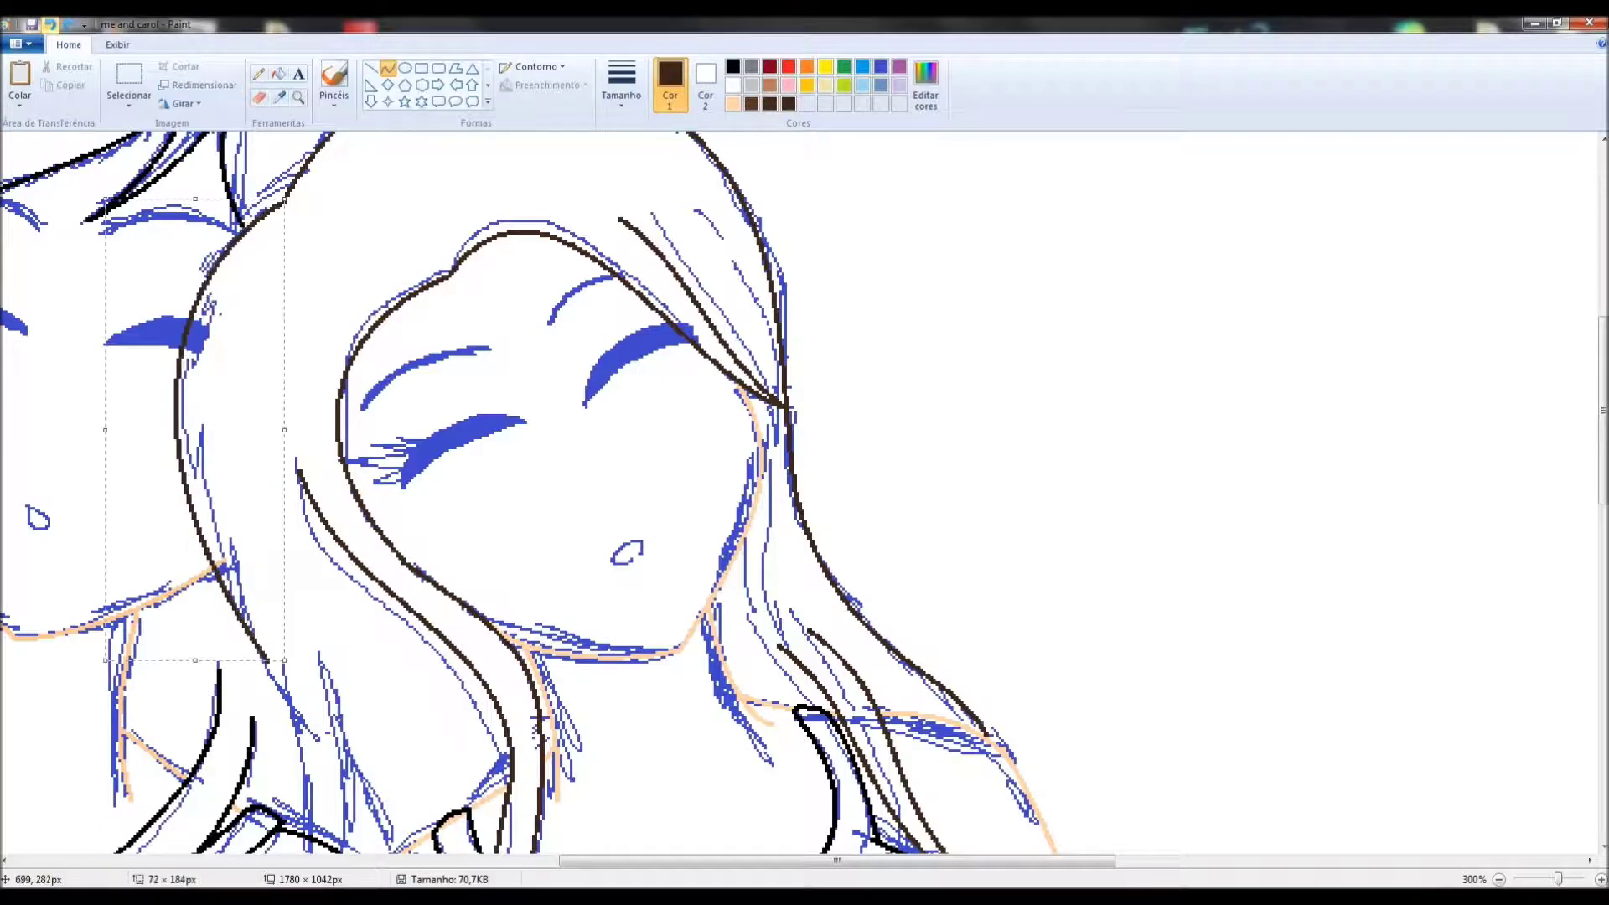
scroll(194, 209, "down", 3)
left_click_drag(276, 486, 335, 737)
mouse_move(302, 603)
left_mouse_down()
mouse_move(285, 587)
mouse_move(324, 584)
mouse_move(304, 502)
mouse_move(385, 687)
left_mouse_up()
scroll(409, 656, "down", 3)
scroll(410, 656, "up", 3)
Trace the small mouths of both figures in light orange
left_click(279, 97)
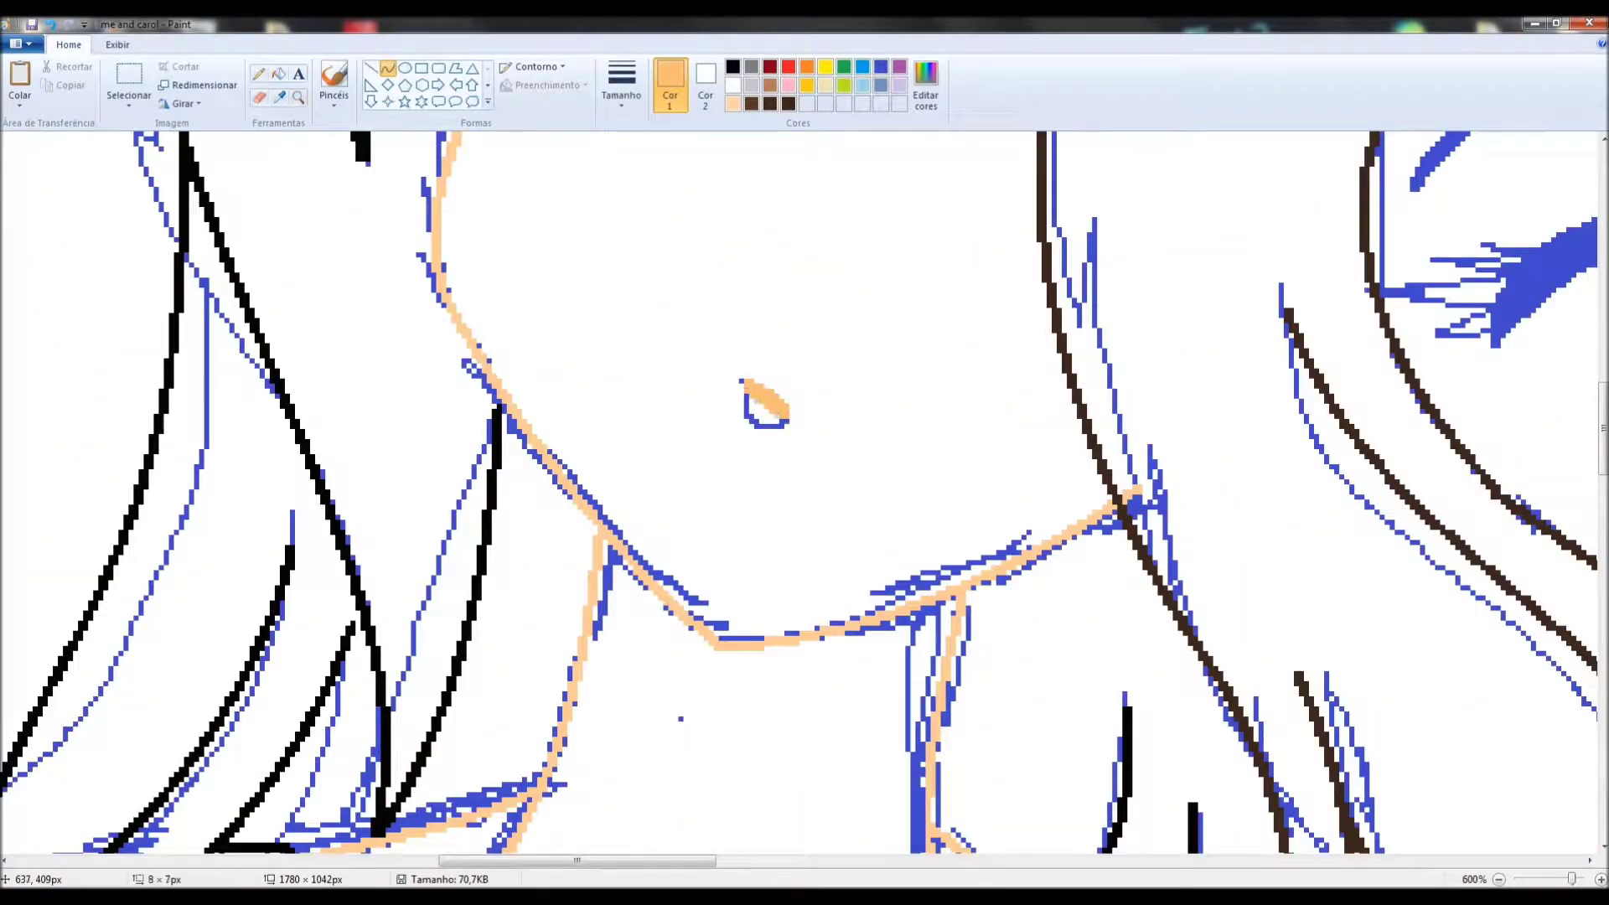
left_click(297, 98)
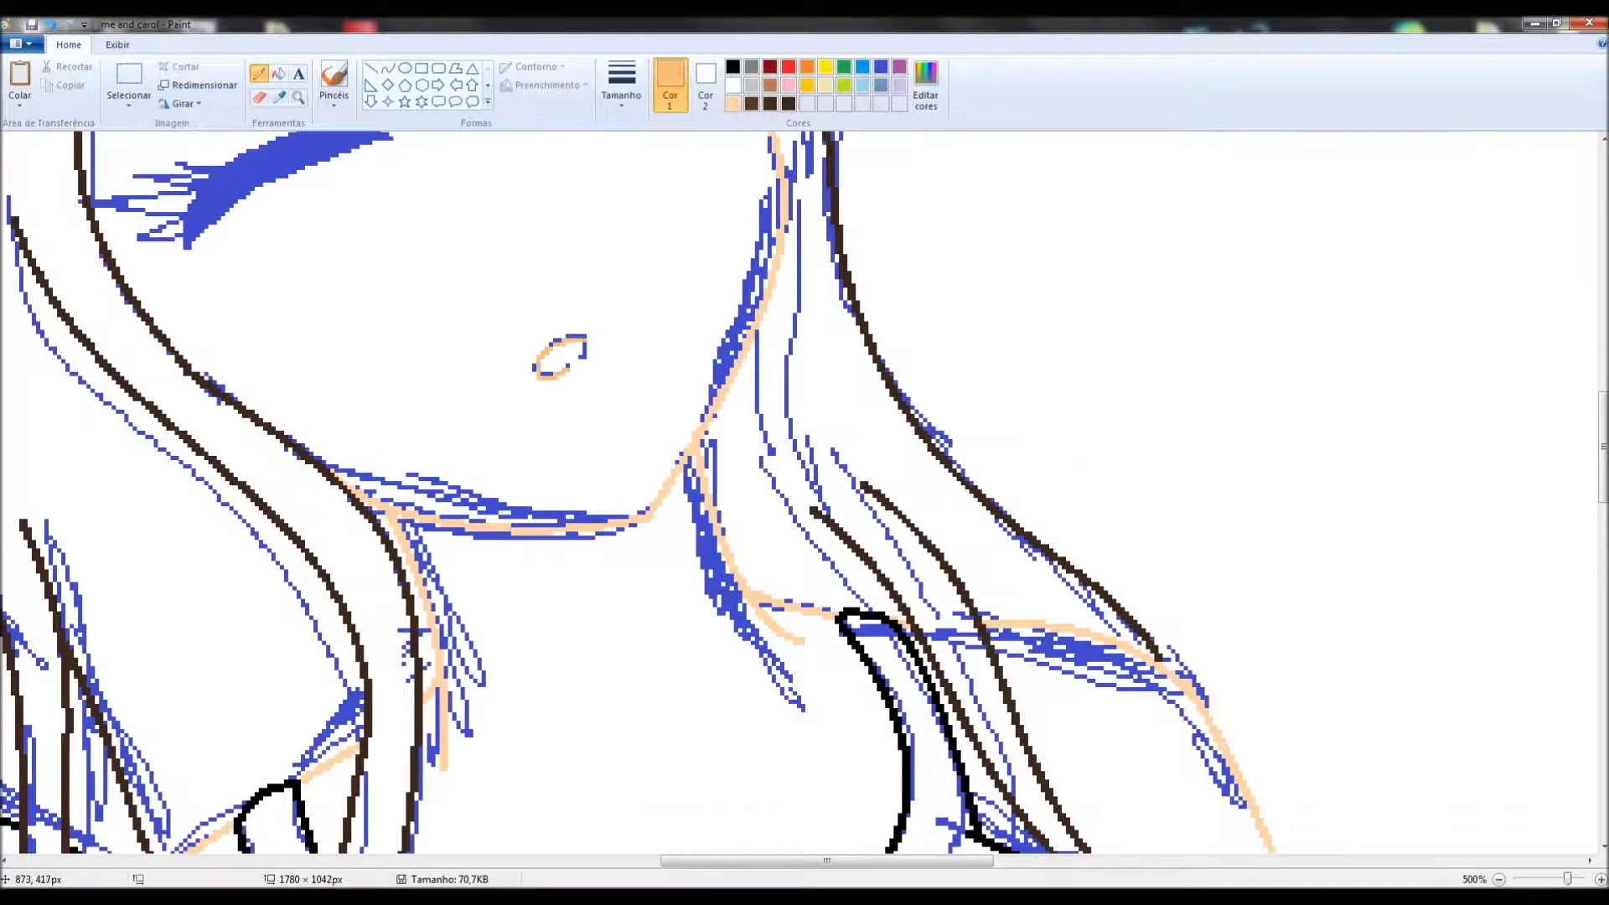
right_click(639, 492)
Outline the left figure's two closed eyes with a thinner black line, including the lashes on the outer eye
left_click(639, 493)
left_click(638, 493)
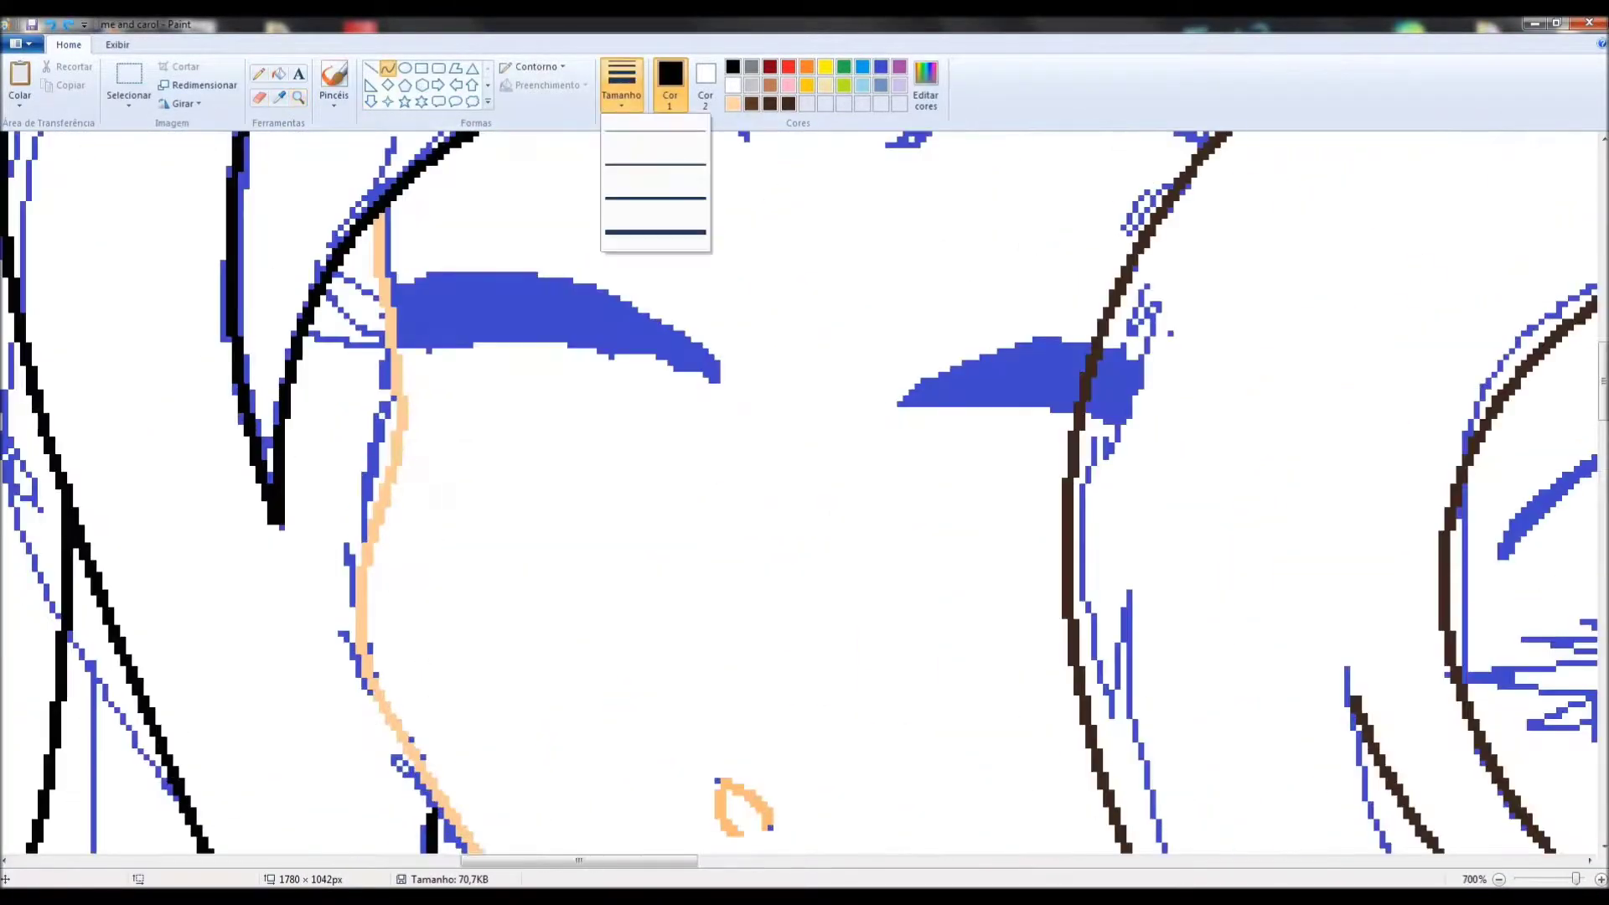
left_click(653, 172)
left_click_drag(389, 348, 712, 384)
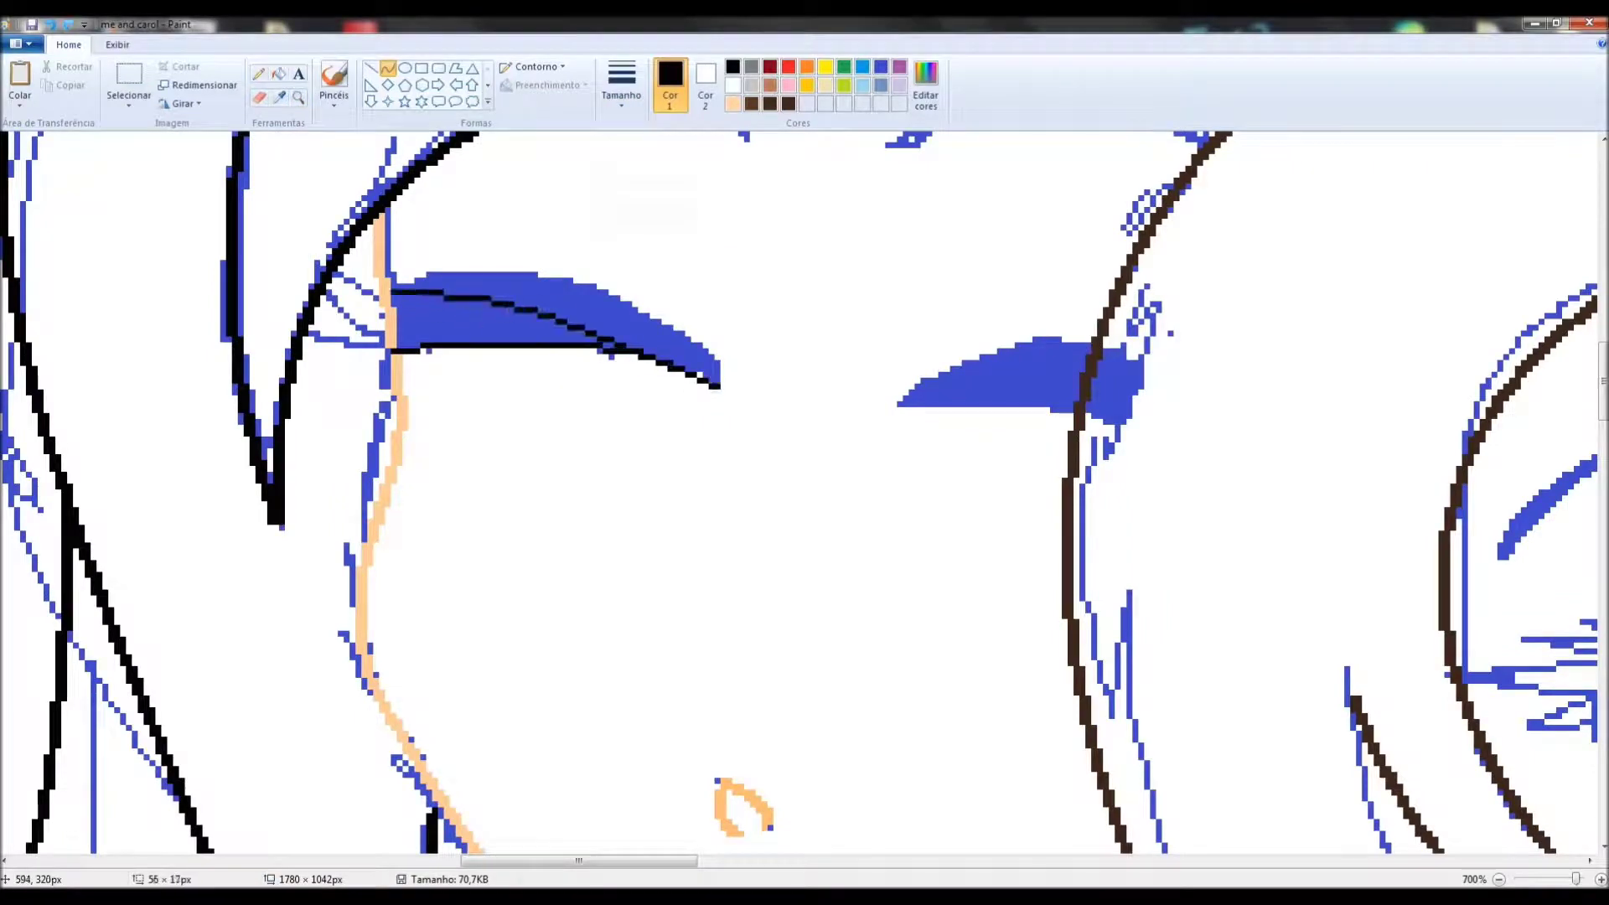
left_click_drag(553, 327, 537, 272)
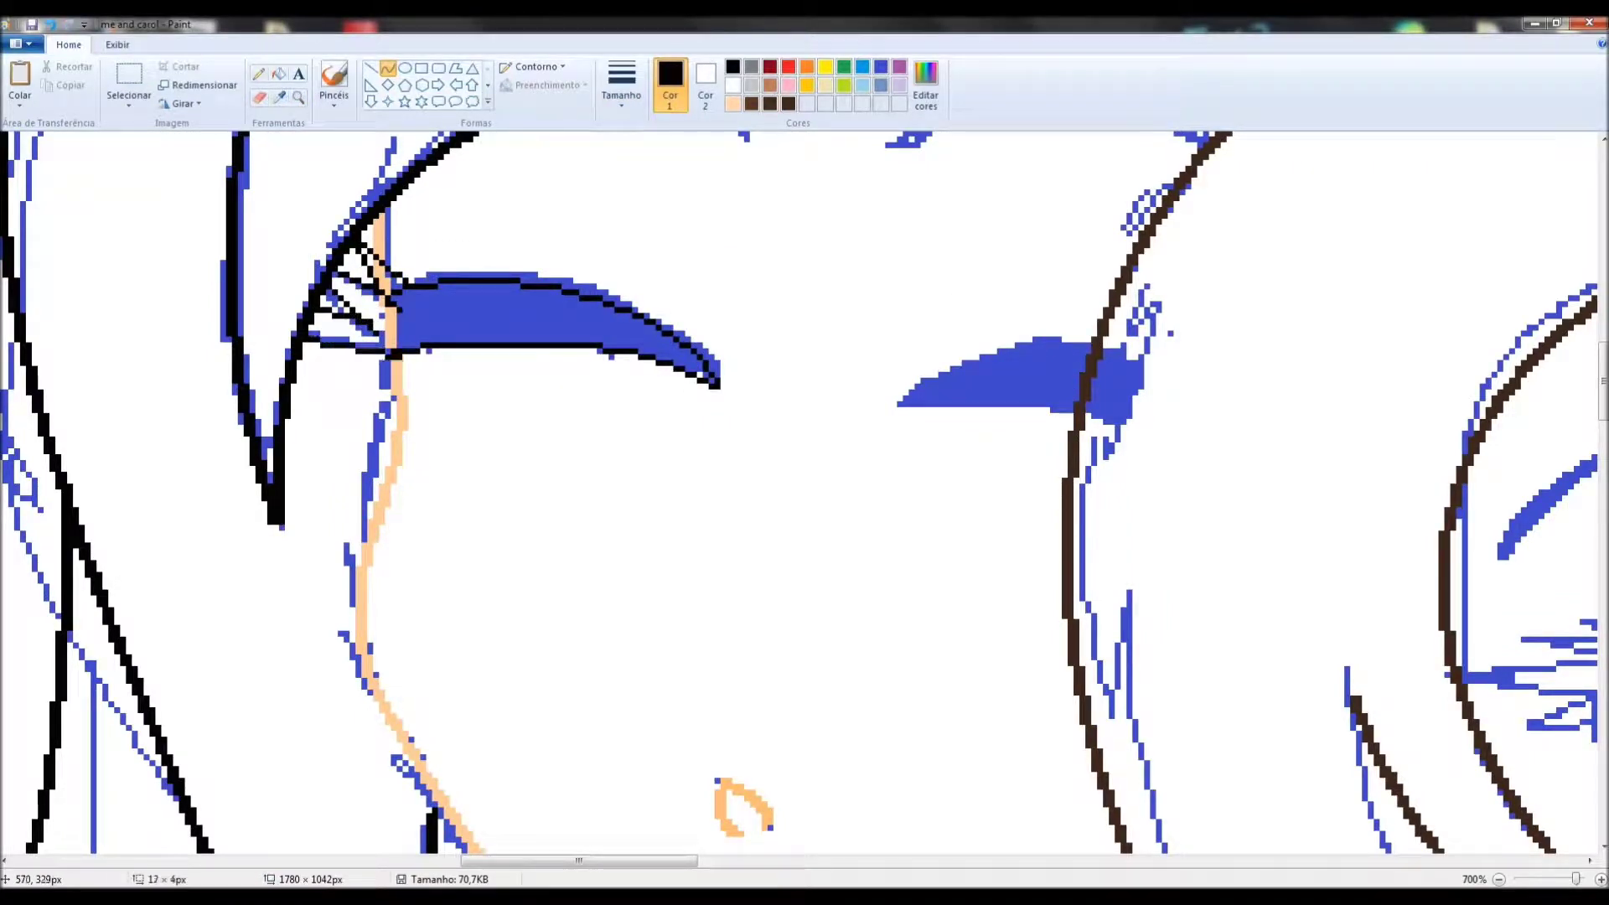
left_click_drag(1061, 335, 1060, 404)
Trace the left figure's eyebrows with black curves below the fringe
scroll(838, 419, "up", 5)
mouse_move(758, 484)
left_mouse_down()
mouse_move(618, 432)
mouse_move(671, 450)
left_mouse_up()
left_click(388, 68)
left_click_drag(895, 500, 1204, 485)
Draw the right figure's two eyebrows as black curves, using a thicker line size than for the eyes
scroll(620, 419, "down", 15)
scroll(805, 495, "down", 4)
scroll(804, 495, "up", 4)
left_click(621, 84)
left_click(655, 187)
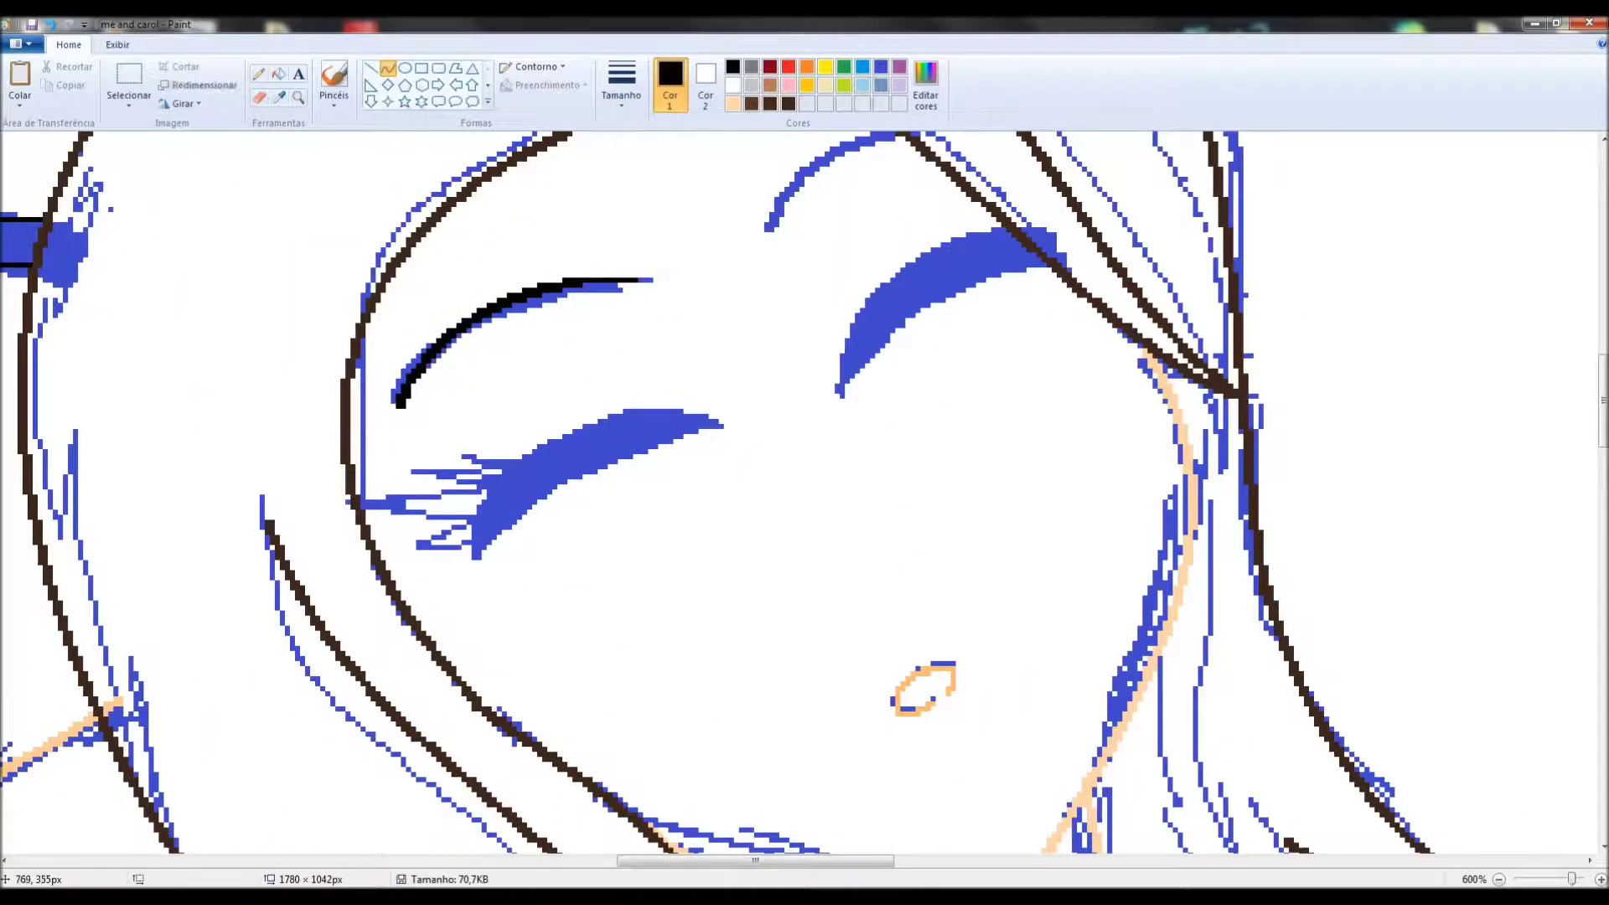
scroll(805, 495, "up", 3)
mouse_move(895, 309)
left_mouse_down()
mouse_move(774, 380)
mouse_move(760, 408)
left_mouse_up()
left_click_drag(825, 359, 800, 322)
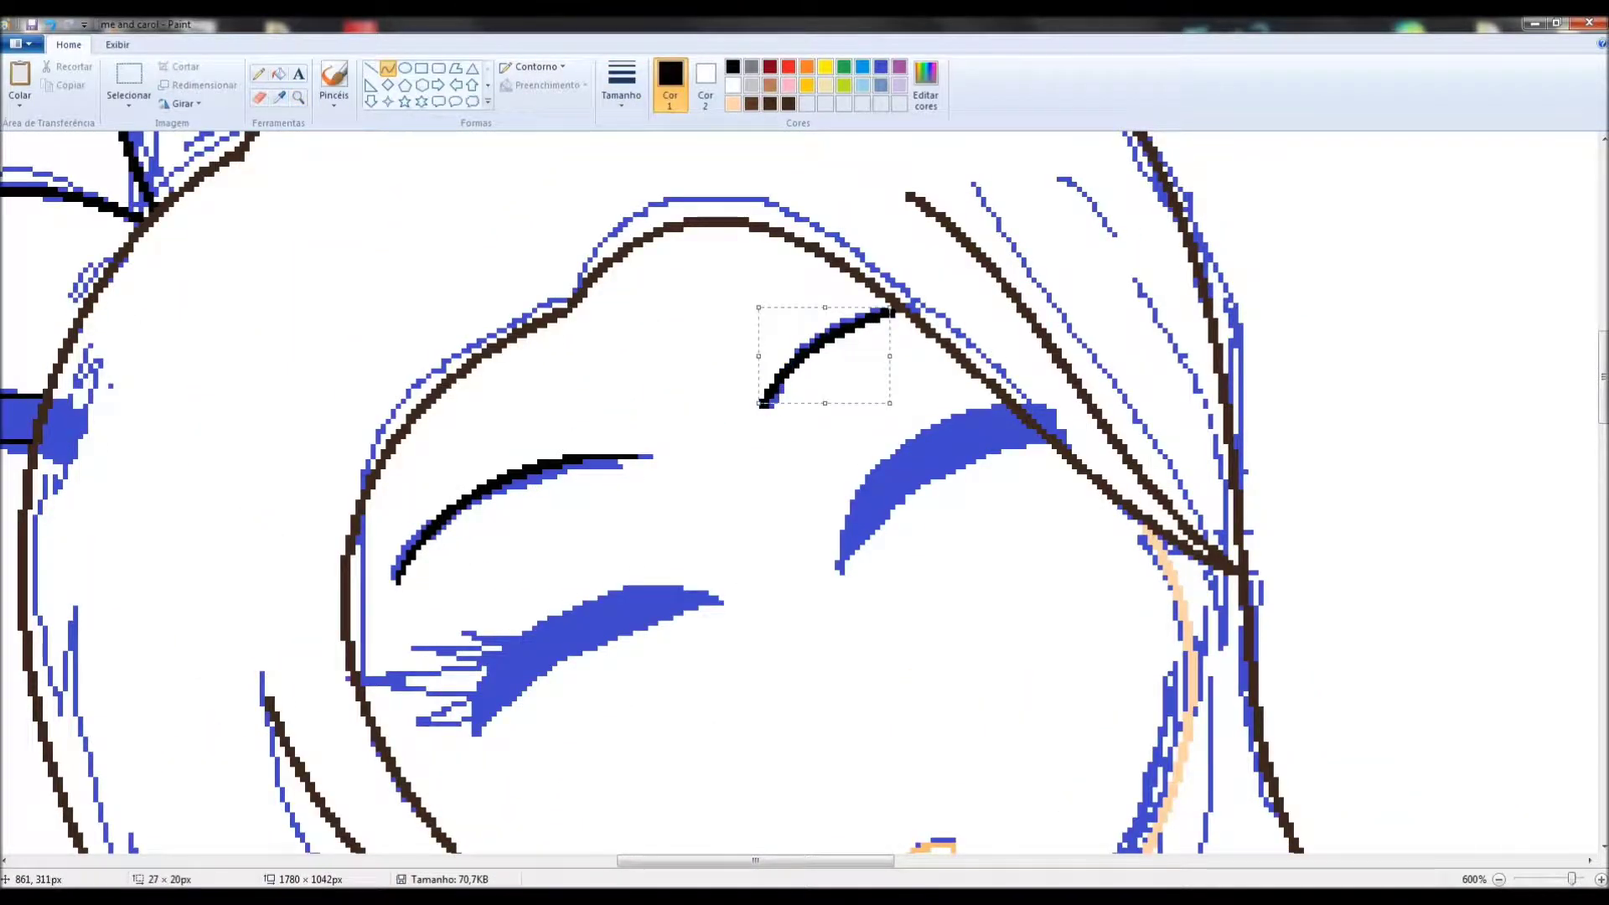
Outline the upper and lower edges of the right figure's two closed eyes with thin black curves
scroll(805, 494, "down", 6)
left_click_drag(480, 386, 723, 253)
left_click_drag(586, 331, 579, 348)
left_click_drag(722, 250, 524, 266)
left_click_drag(620, 252, 604, 239)
scroll(804, 494, "up", 6)
left_click_drag(840, 555, 997, 393)
left_click_drag(905, 453, 896, 423)
mouse_move(845, 551)
left_mouse_down()
mouse_move(1026, 422)
mouse_move(963, 427)
left_mouse_up()
Draw short thin black lash lines at the outer corner of the right figure's eye nearest the left figure
scroll(804, 495, "down", 3)
scroll(805, 495, "down", 1)
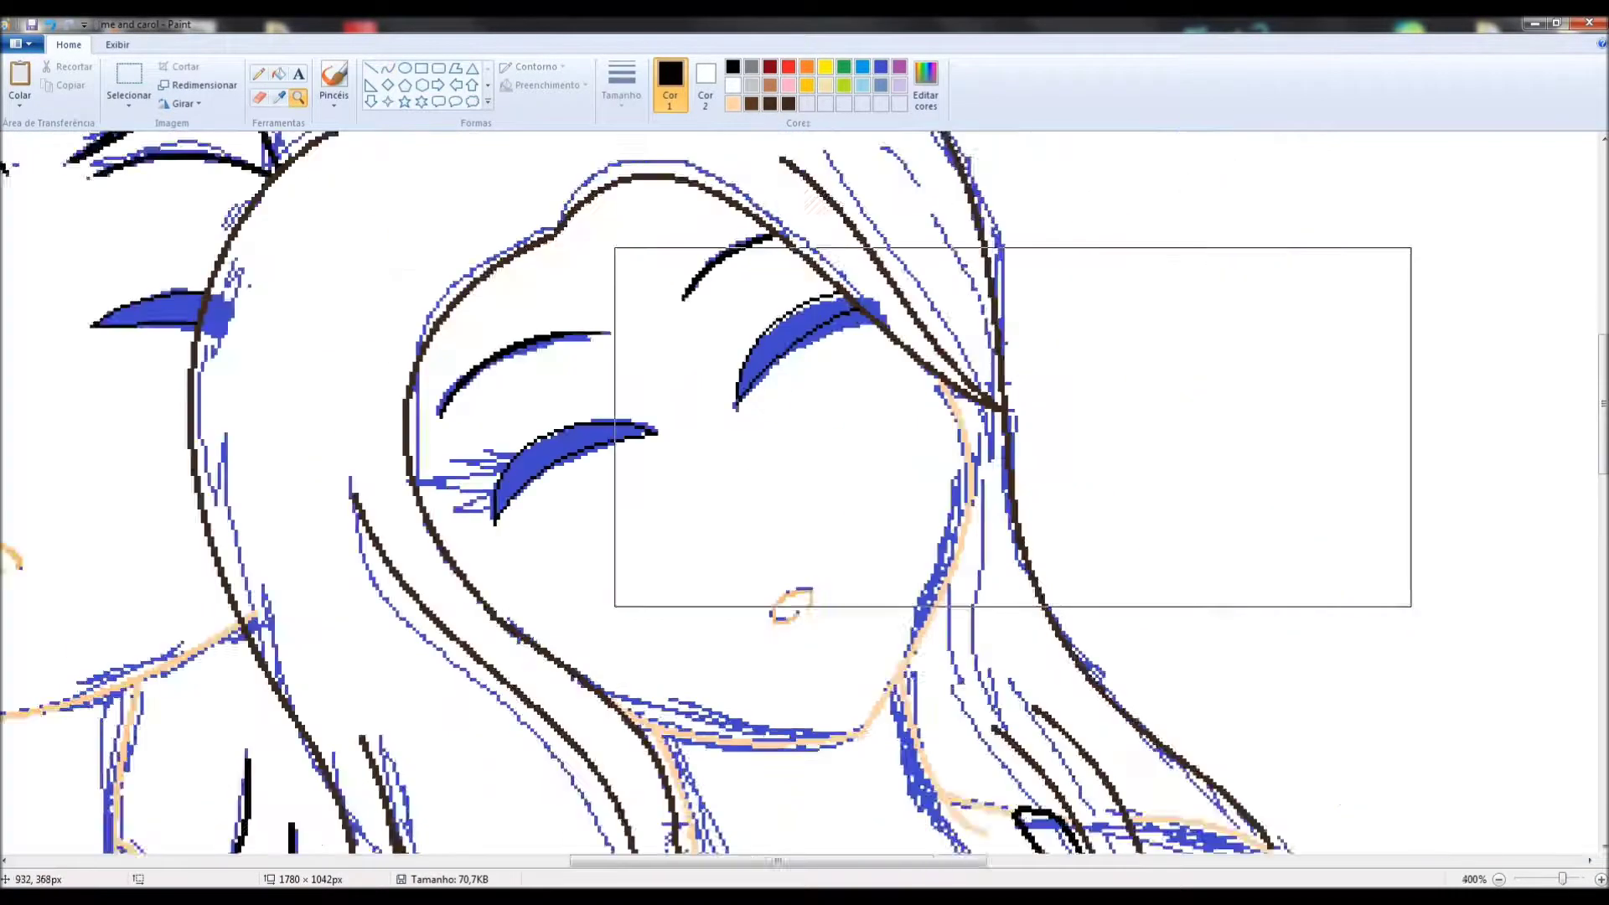
scroll(804, 494, "up", 1)
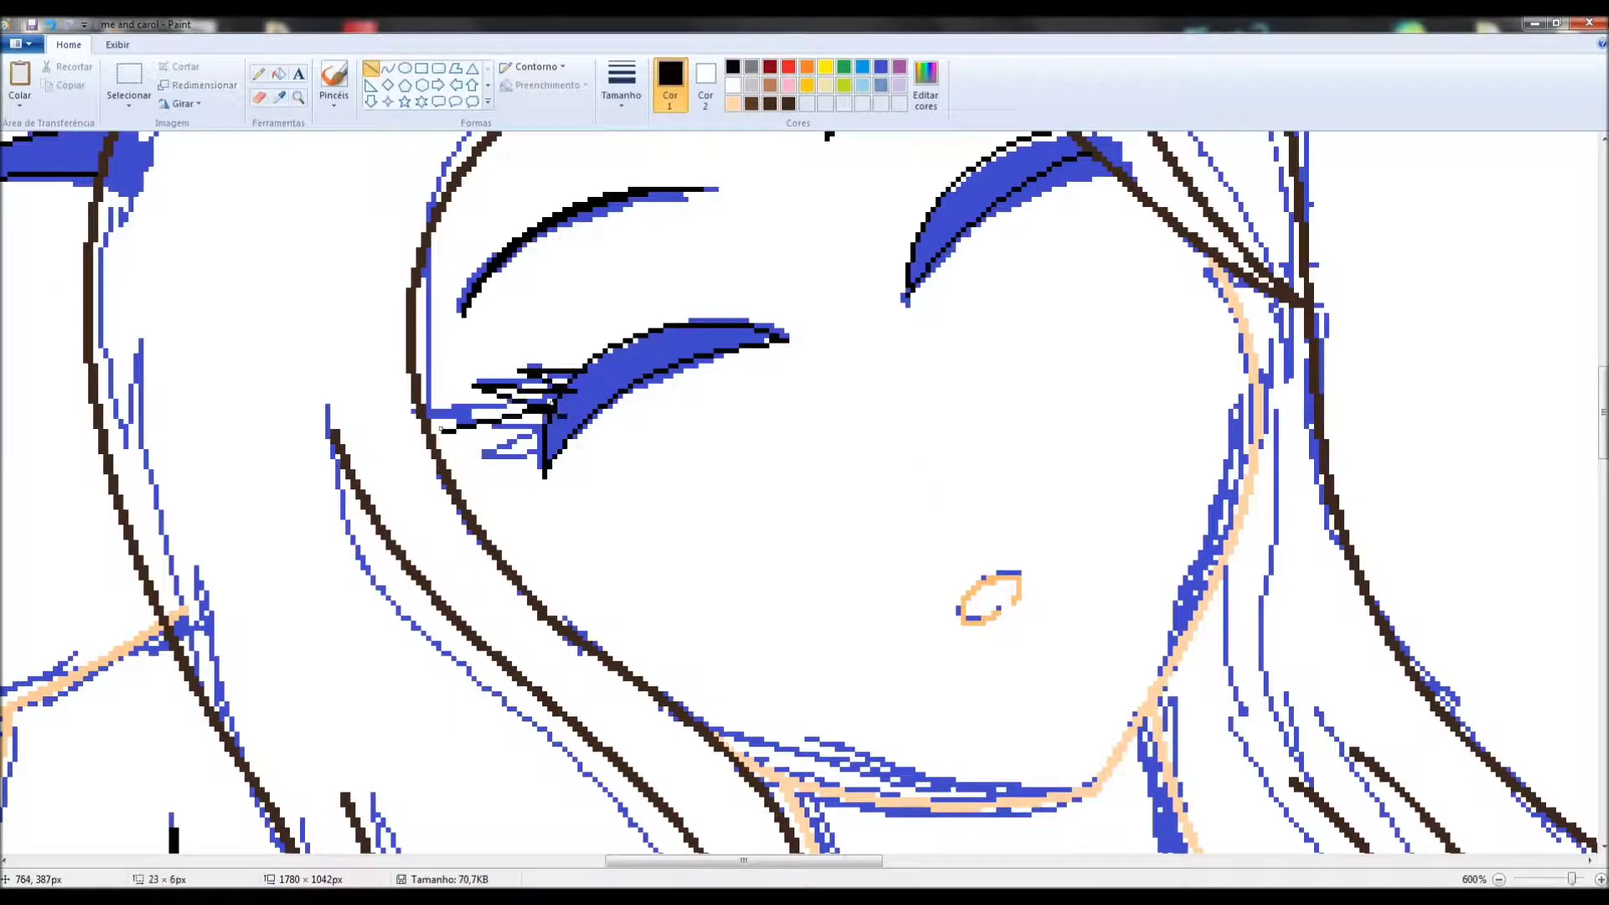
Set both colours to the sketch's blue and cover the entire canvas with a filled rectangle
scroll(804, 494, "down", 5)
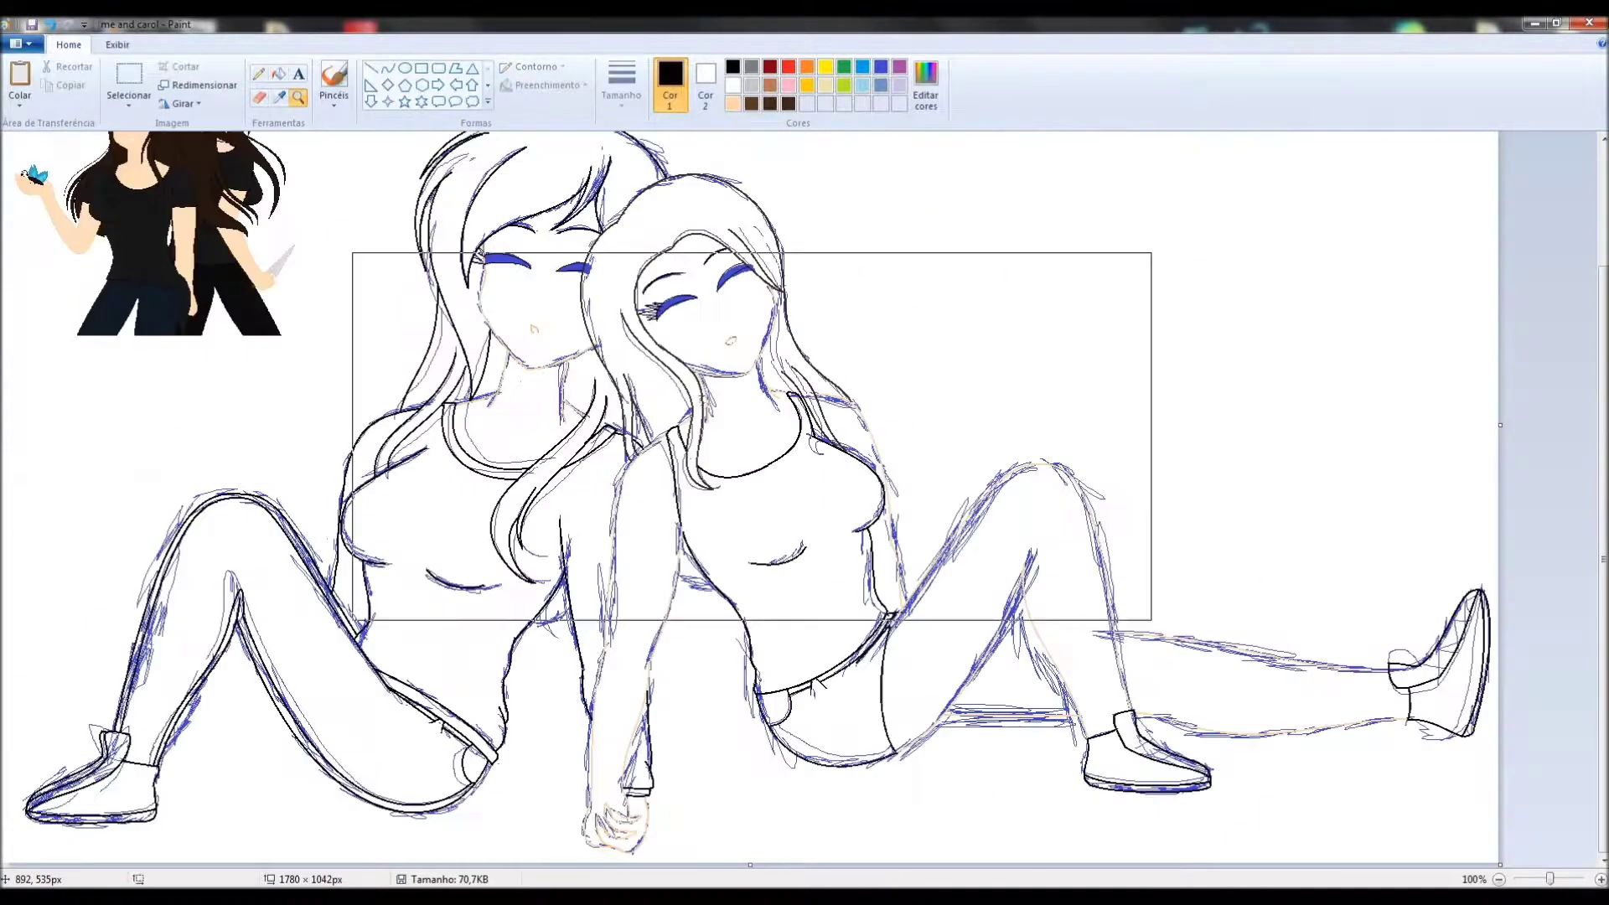
scroll(805, 494, "down", 1)
right_click(289, 198)
key("Escape")
left_click(880, 66)
left_click_drag(212, 182, 793, 553)
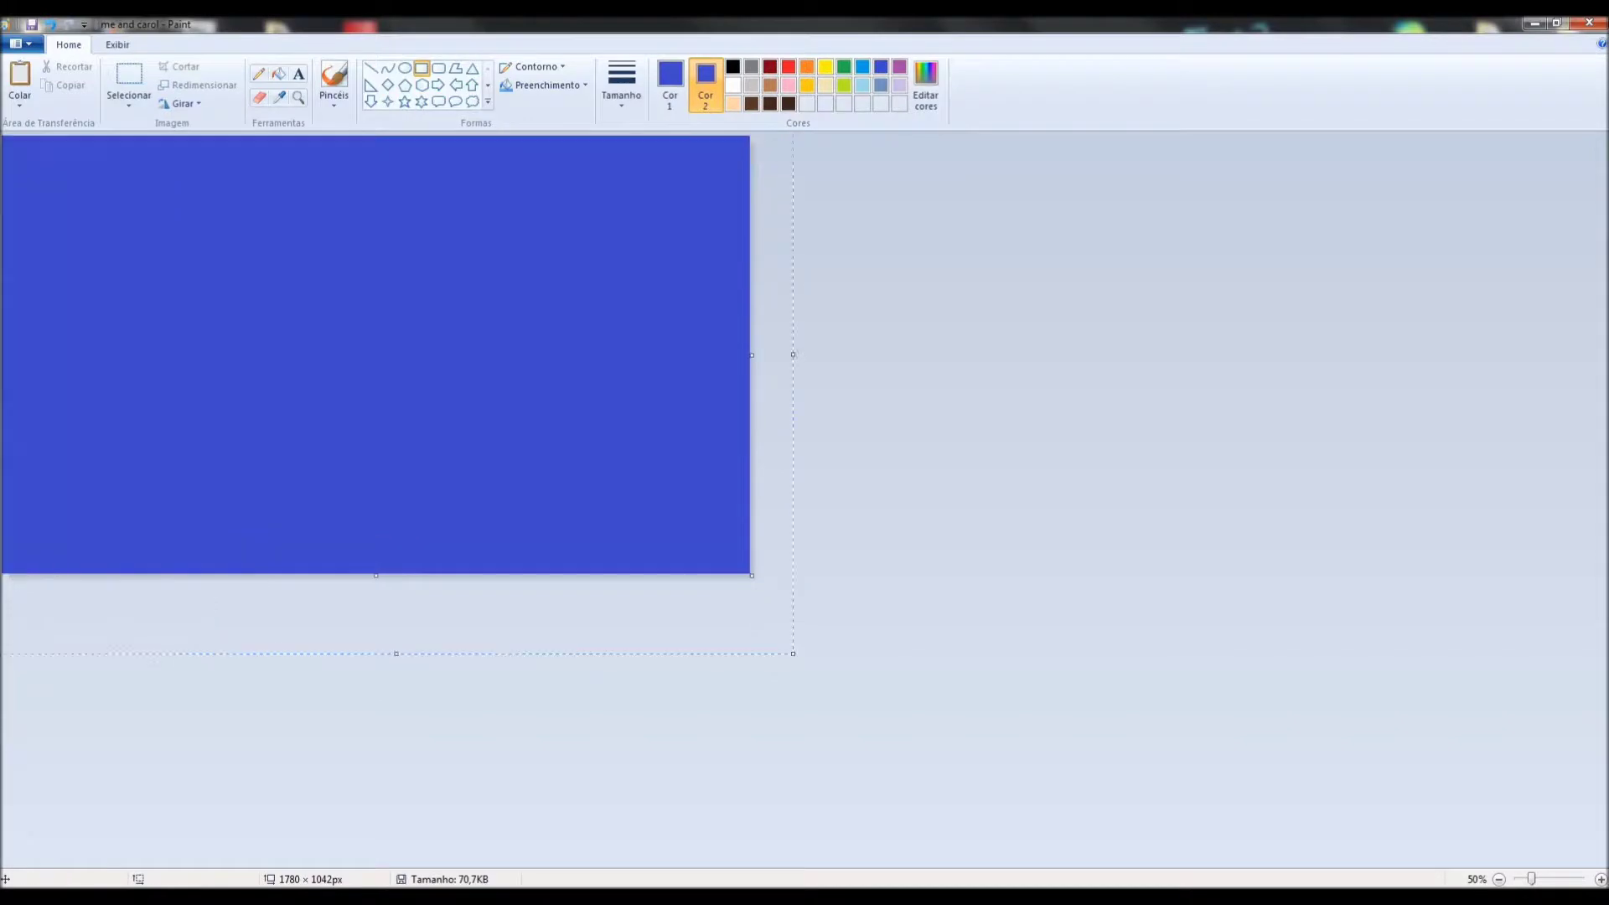
Paste the copied drawing over the blue canvas and clear away the blue sketch, keeping only the line art on white
key("ctrl+v")
key("ctrl+z")
key("ctrl+z")
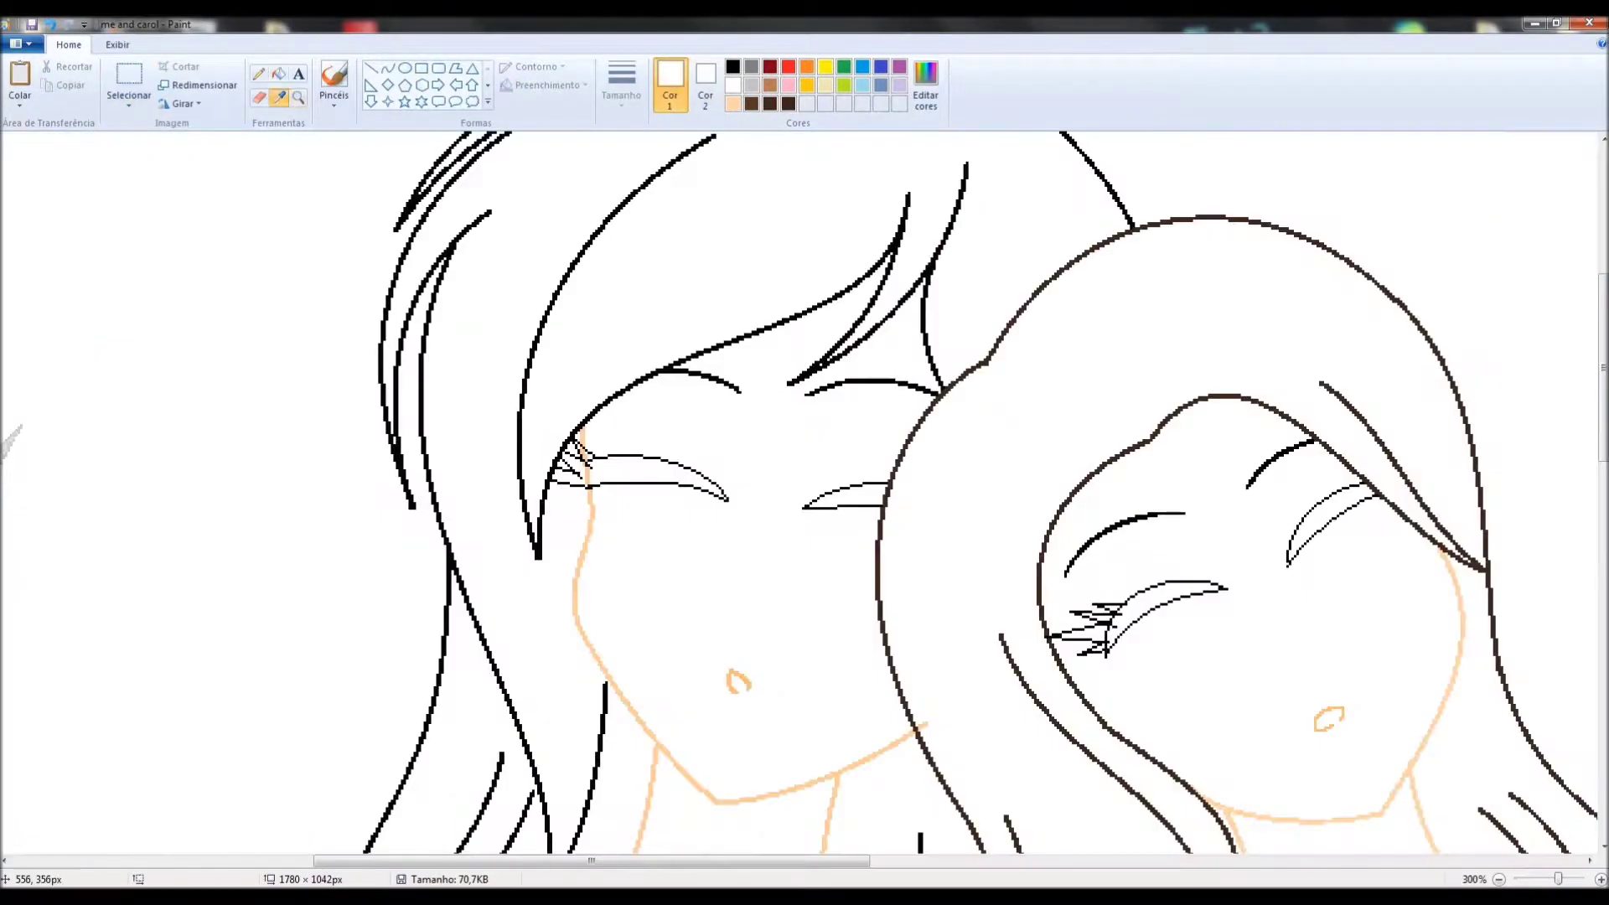
Check the line art of both figures and touch up gaps and stray pixels in the outlines with the Pencil, mainly in black
scroll(804, 494, "up", 3)
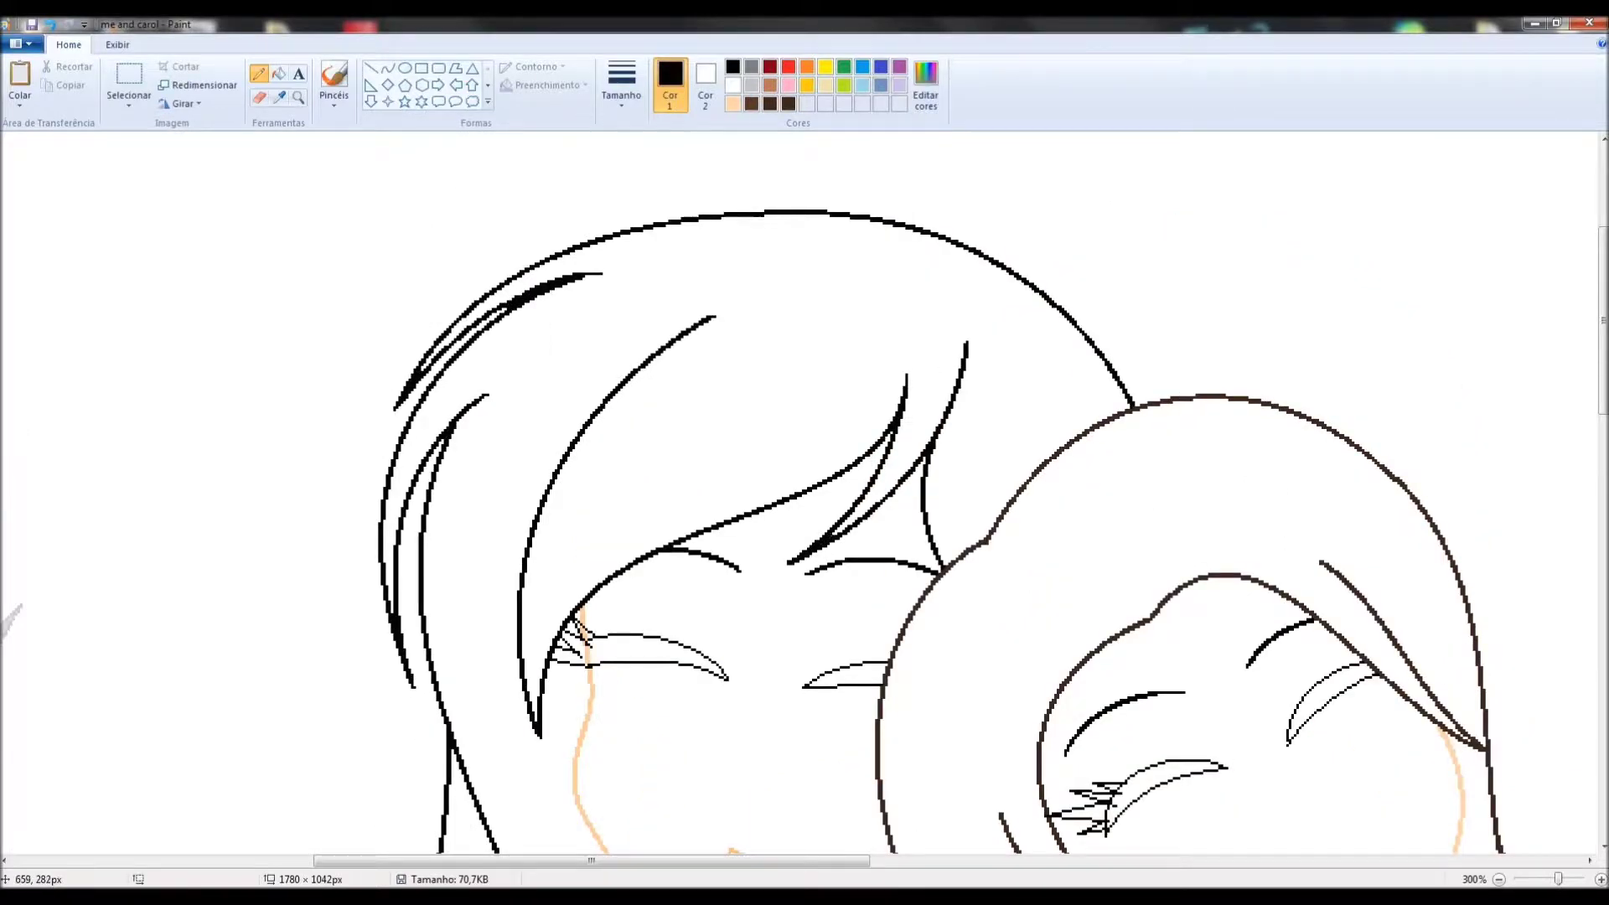
scroll(805, 495, "down", 9)
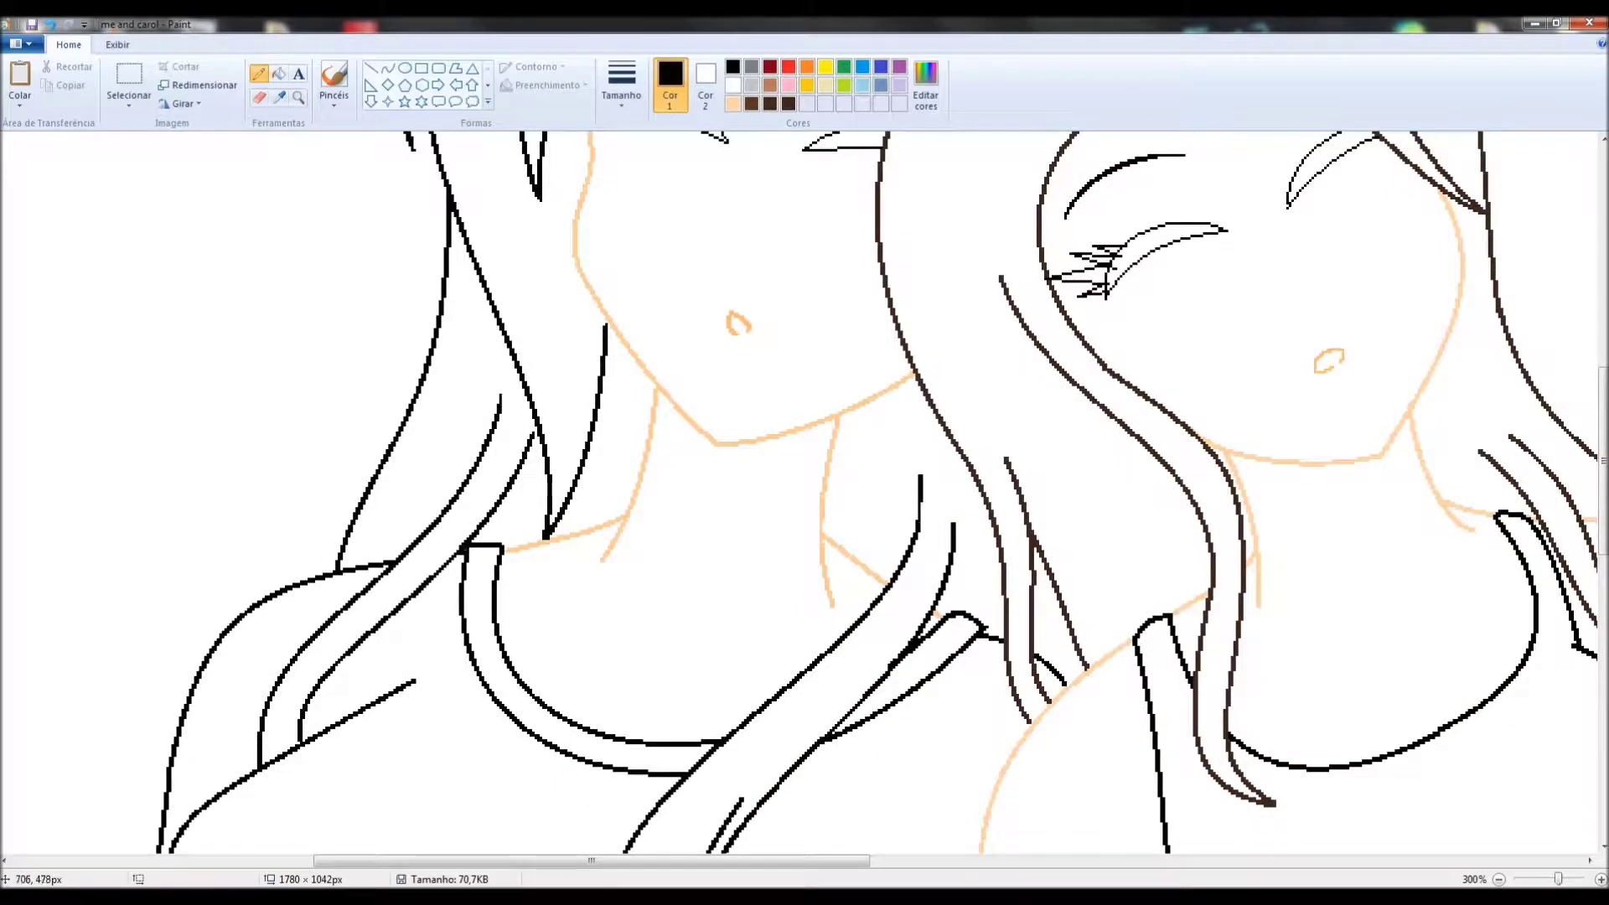
scroll(805, 495, "down", 6)
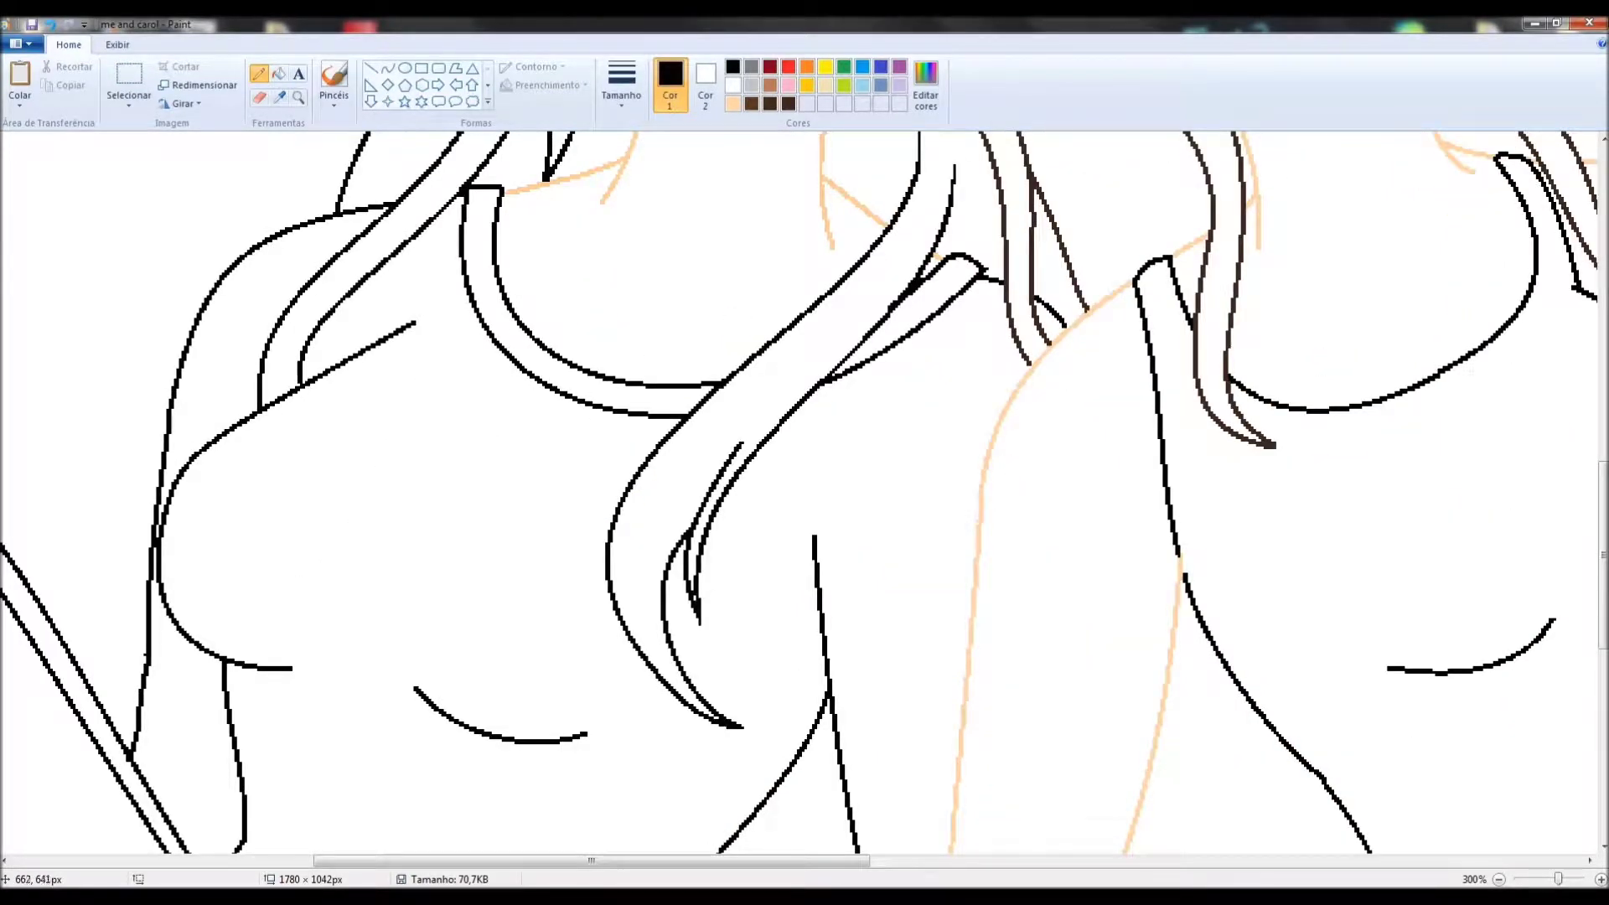
scroll(805, 495, "down", 6)
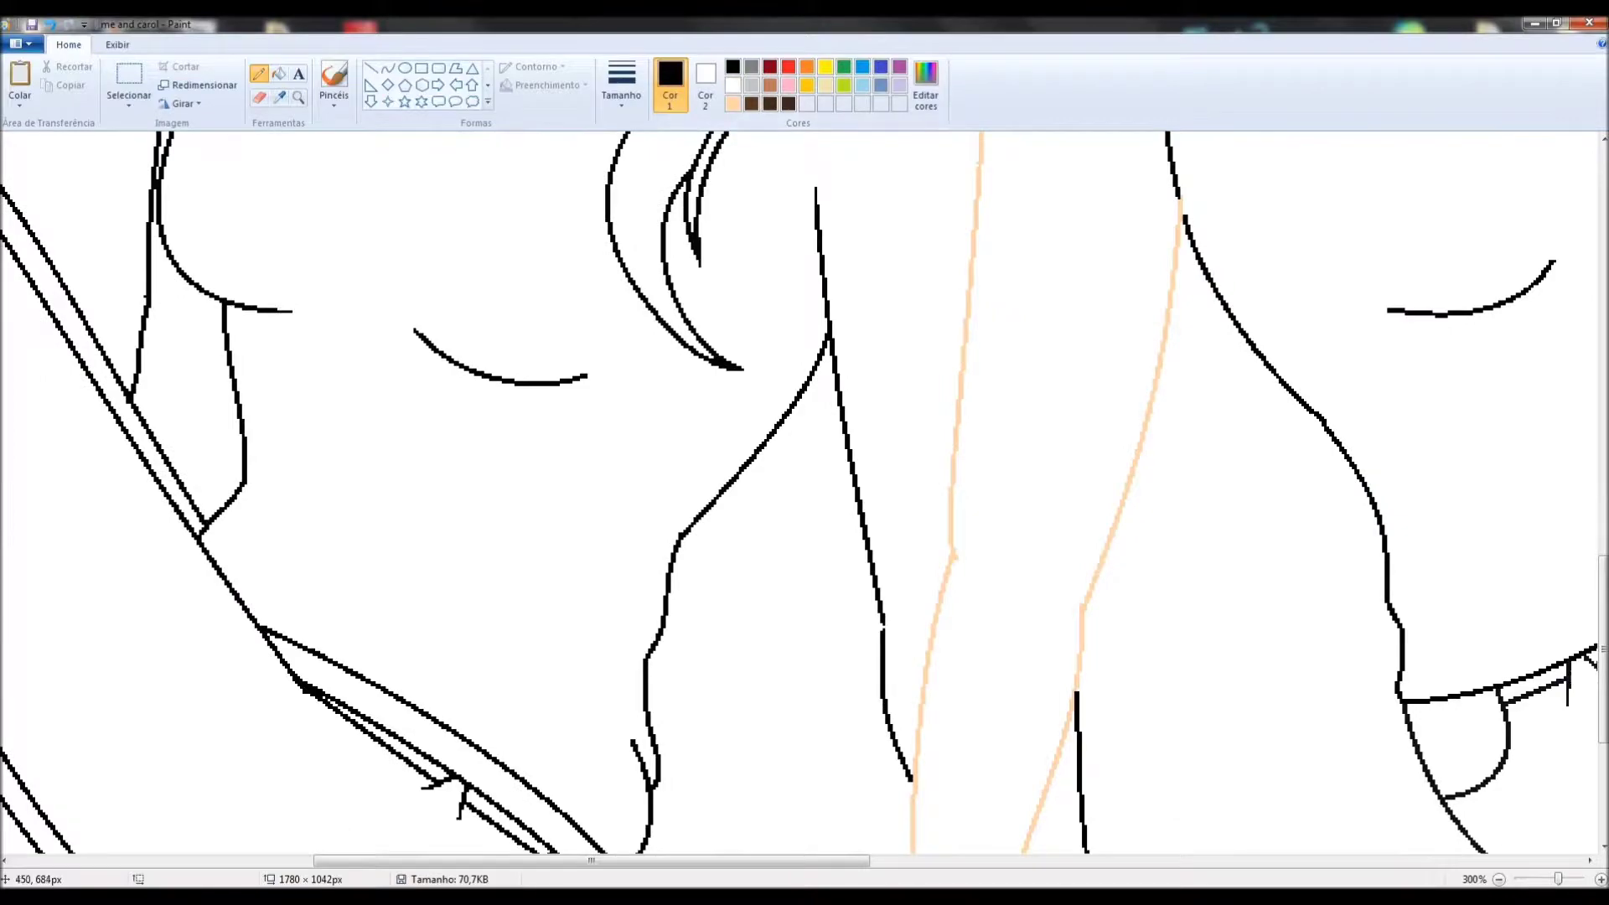
scroll(805, 494, "up", 6)
scroll(804, 494, "down", 10)
scroll(804, 494, "left", 3)
scroll(805, 495, "right", 10)
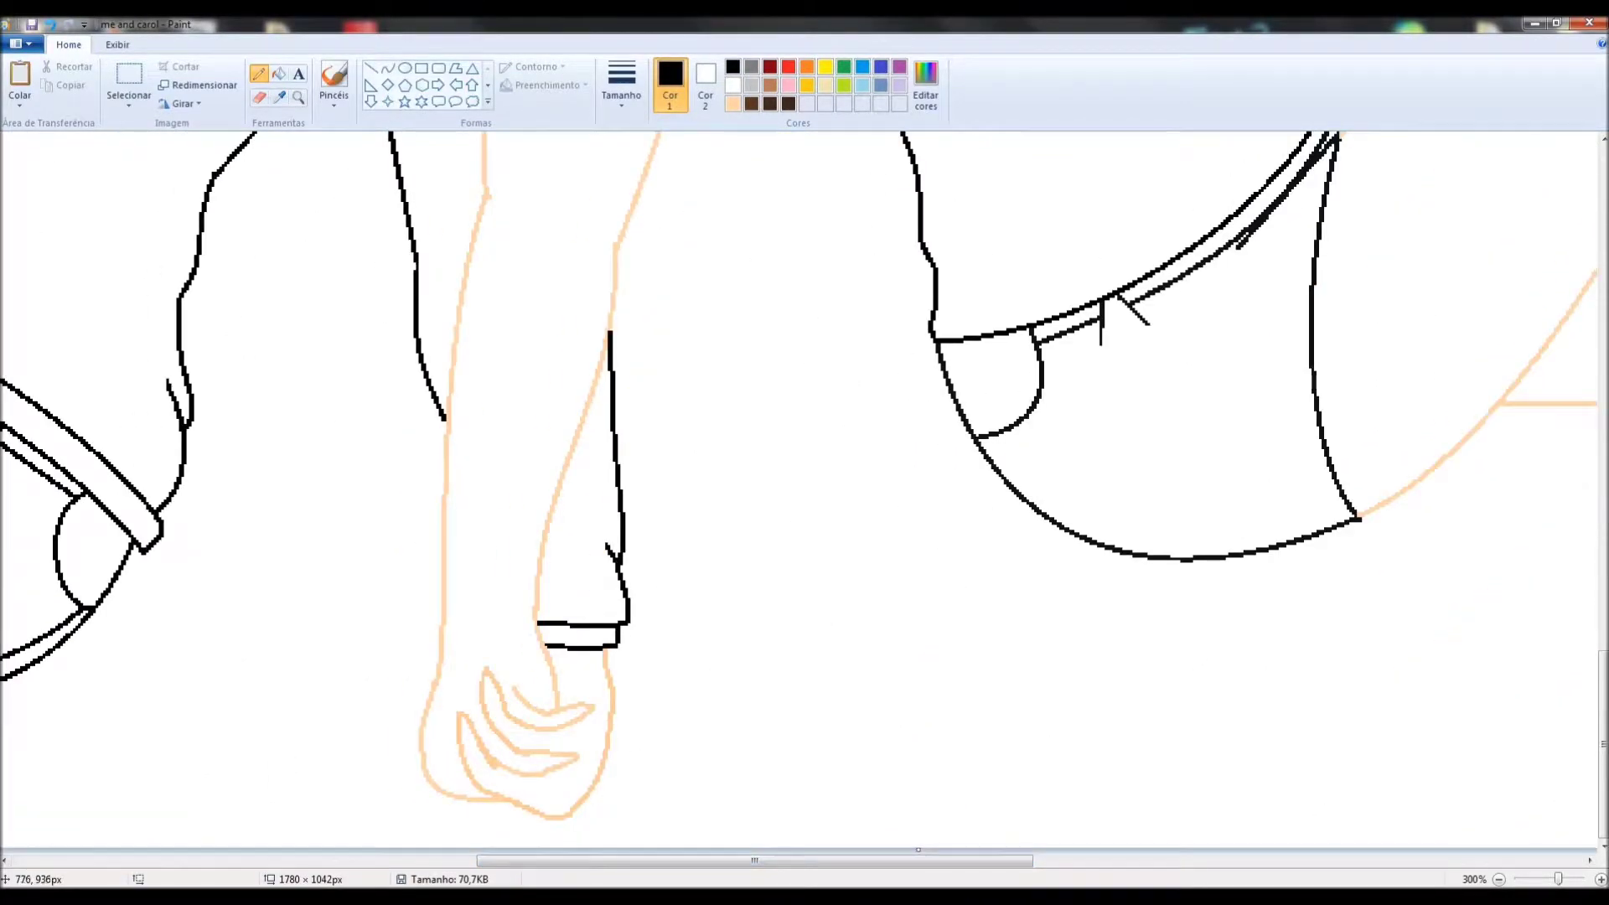
scroll(805, 495, "up", 6)
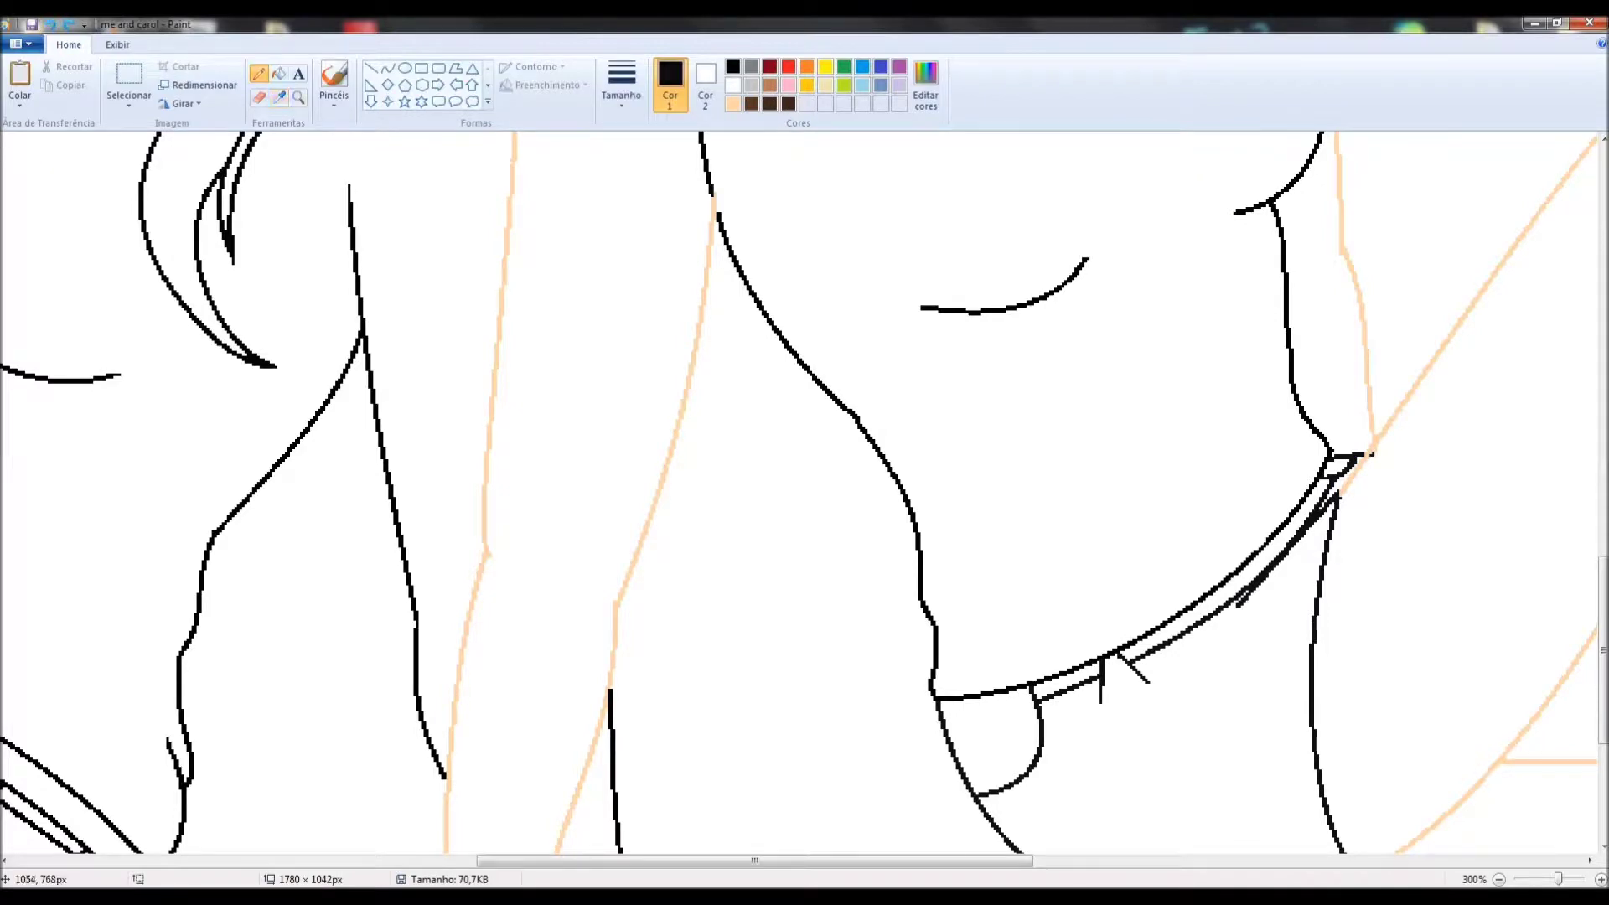
scroll(804, 494, "down", 6)
scroll(804, 494, "up", 12)
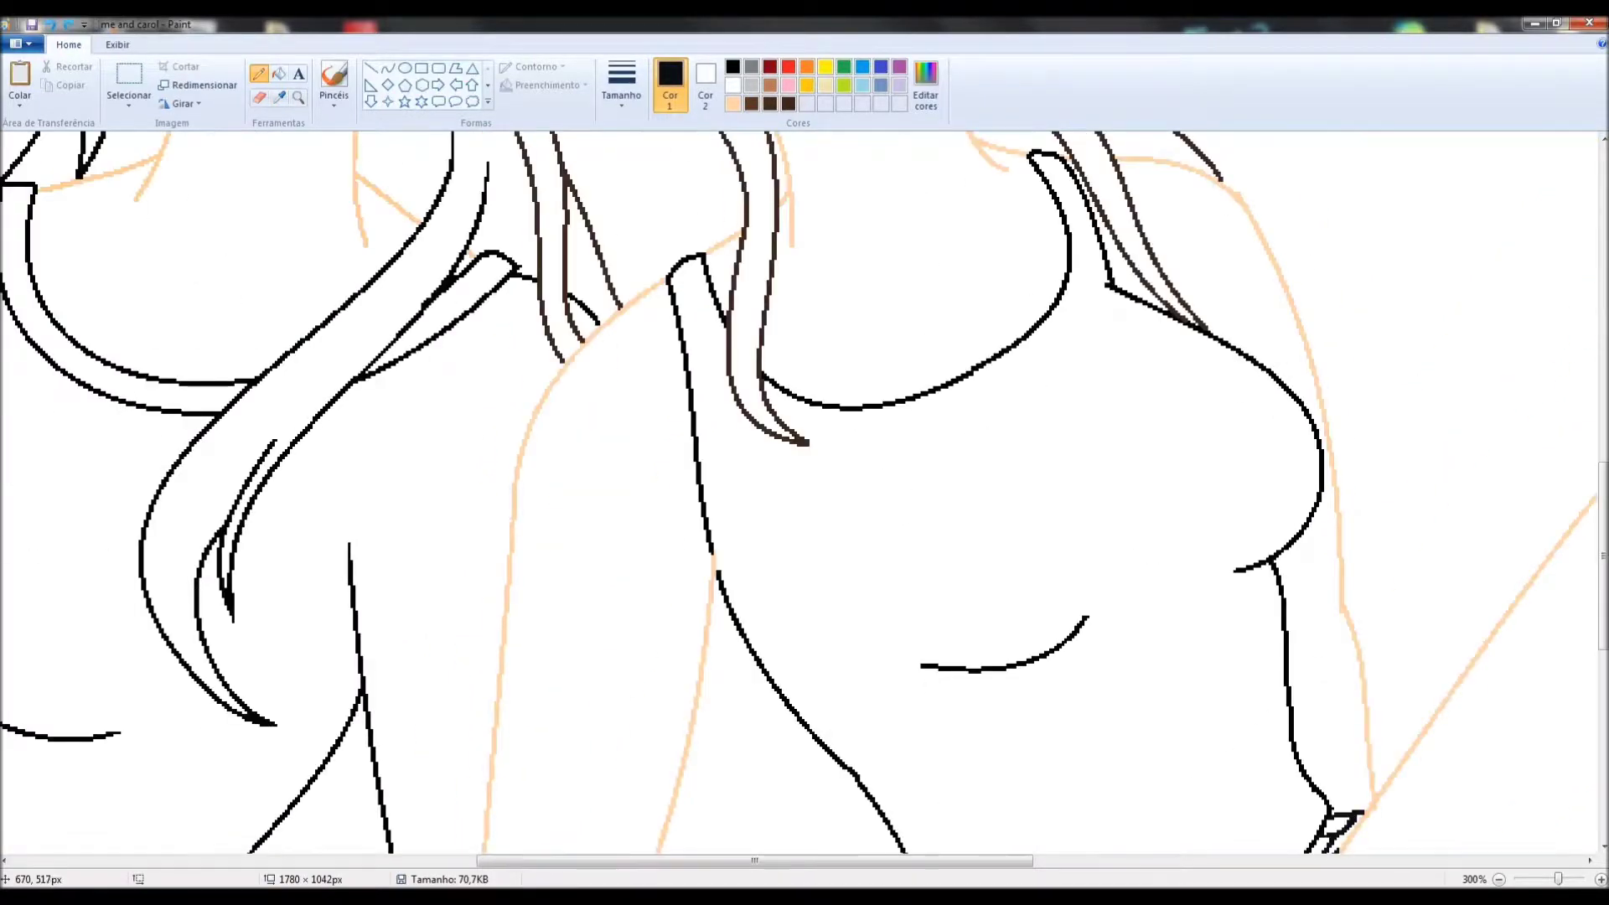
Touch up the right figure's hair outlines in dark brown and check her top and shorts for open lines
scroll(805, 494, "up", 3)
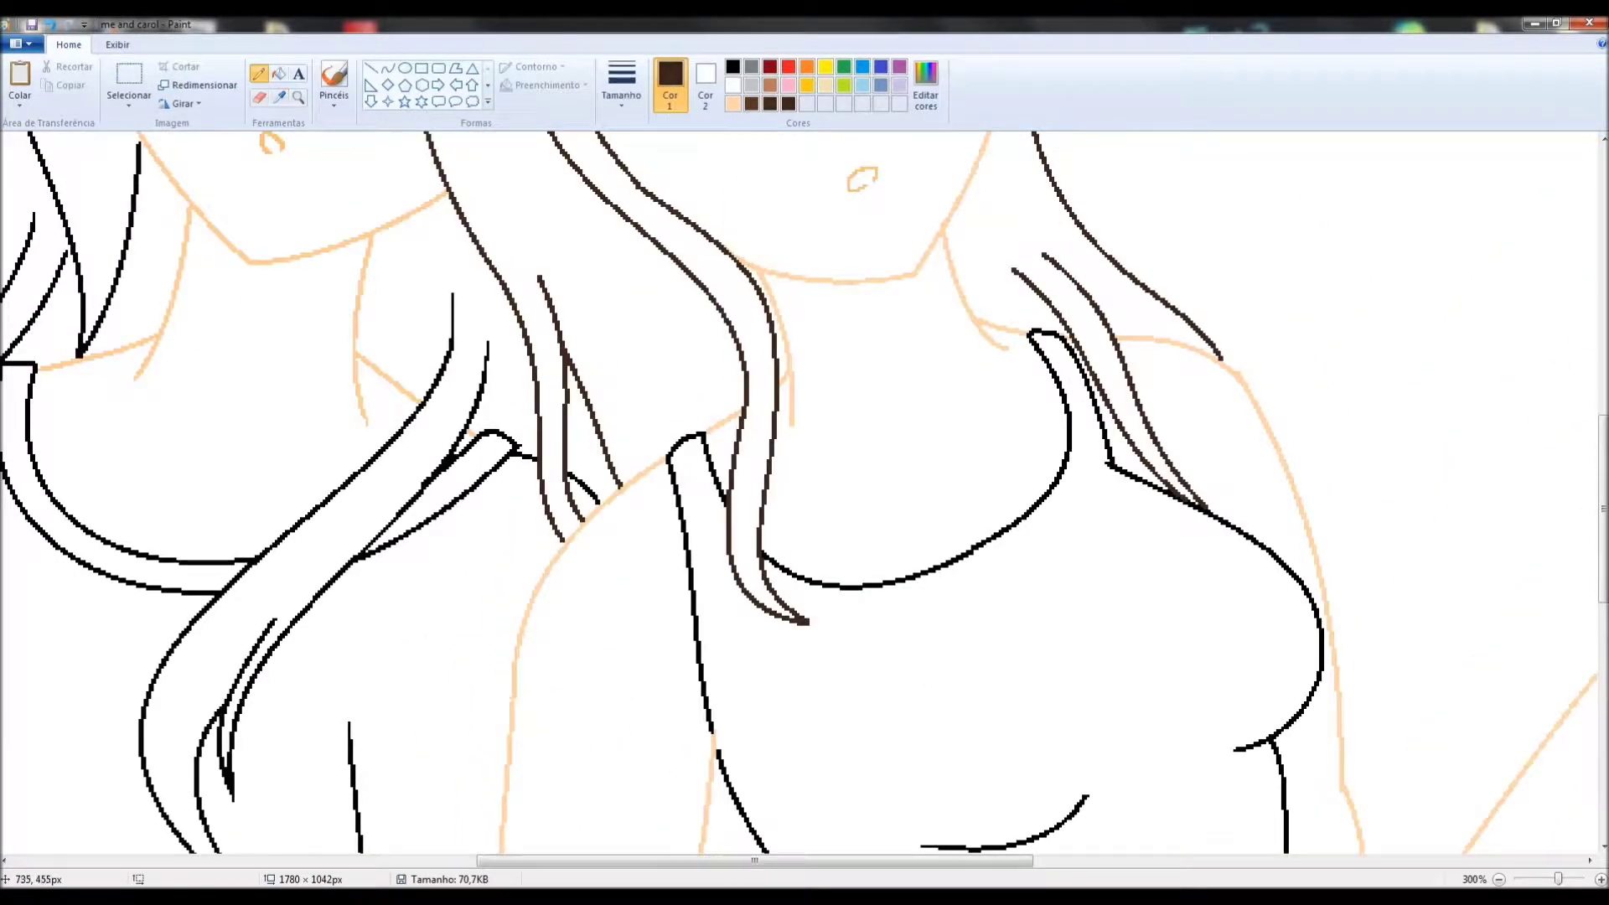
scroll(804, 494, "up", 9)
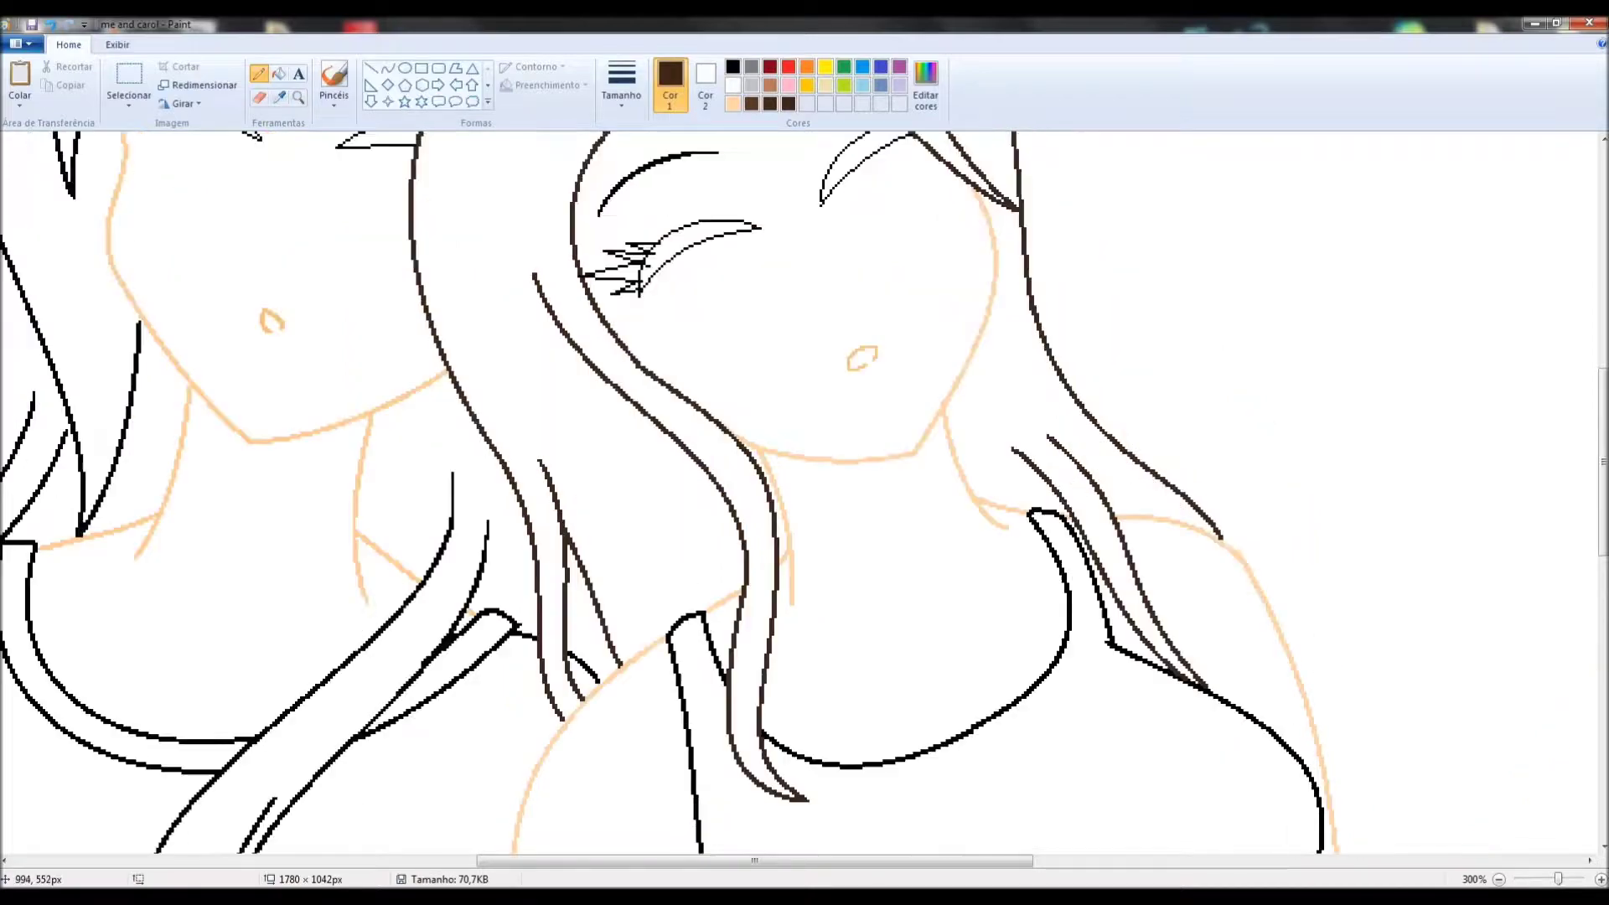
scroll(805, 494, "down", 3)
left_click(387, 67)
scroll(805, 494, "up", 1)
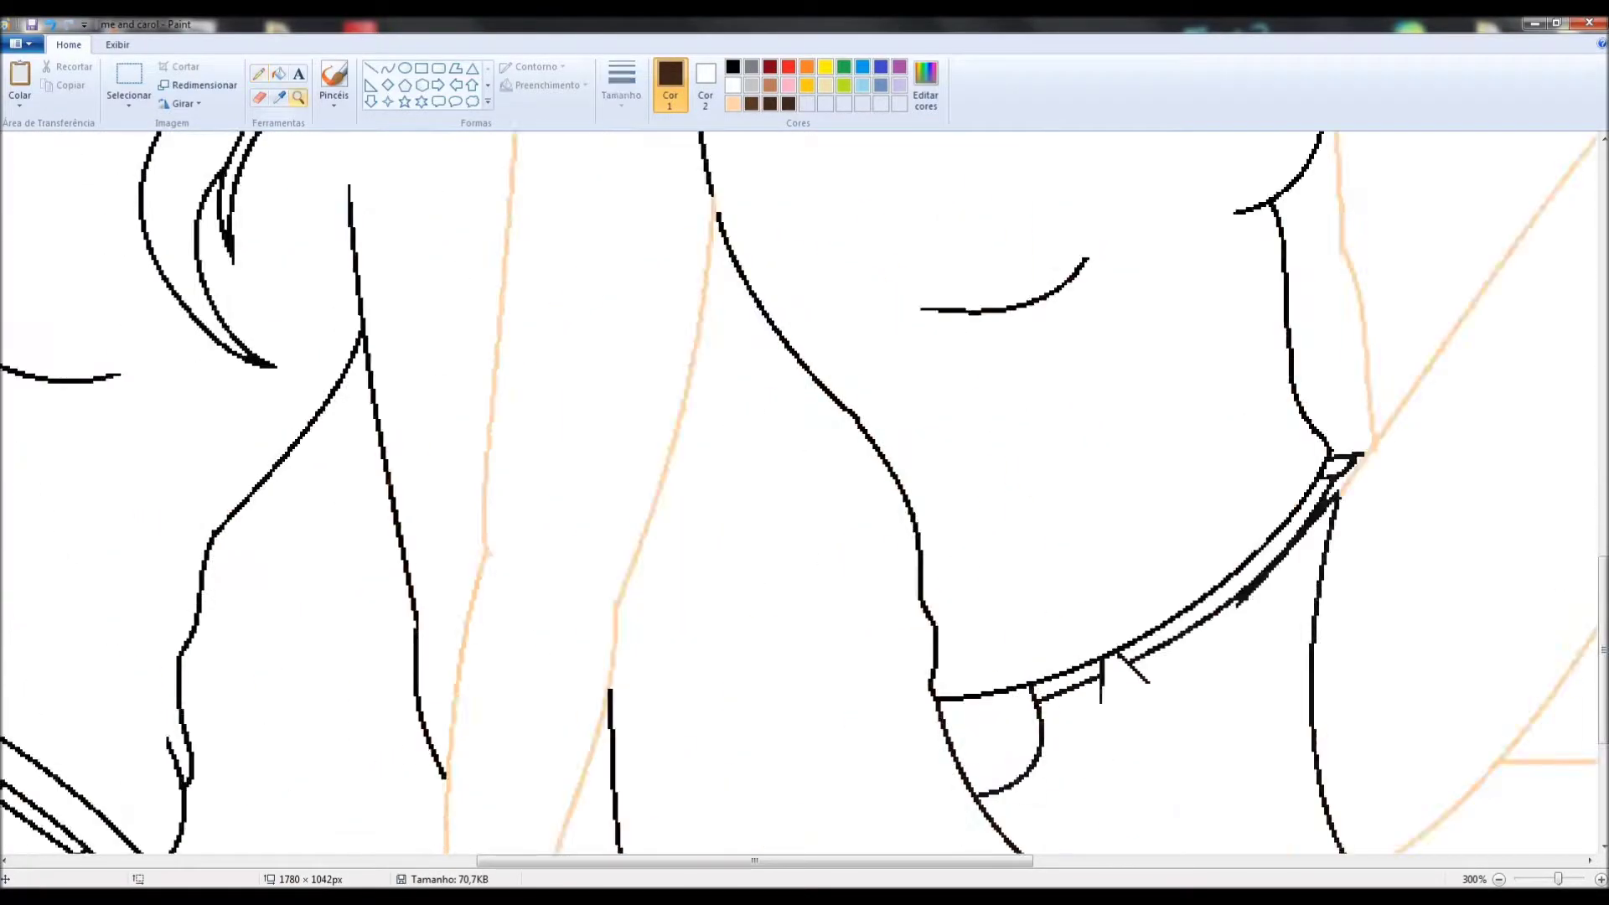
scroll(805, 494, "up", 3)
left_click(732, 66)
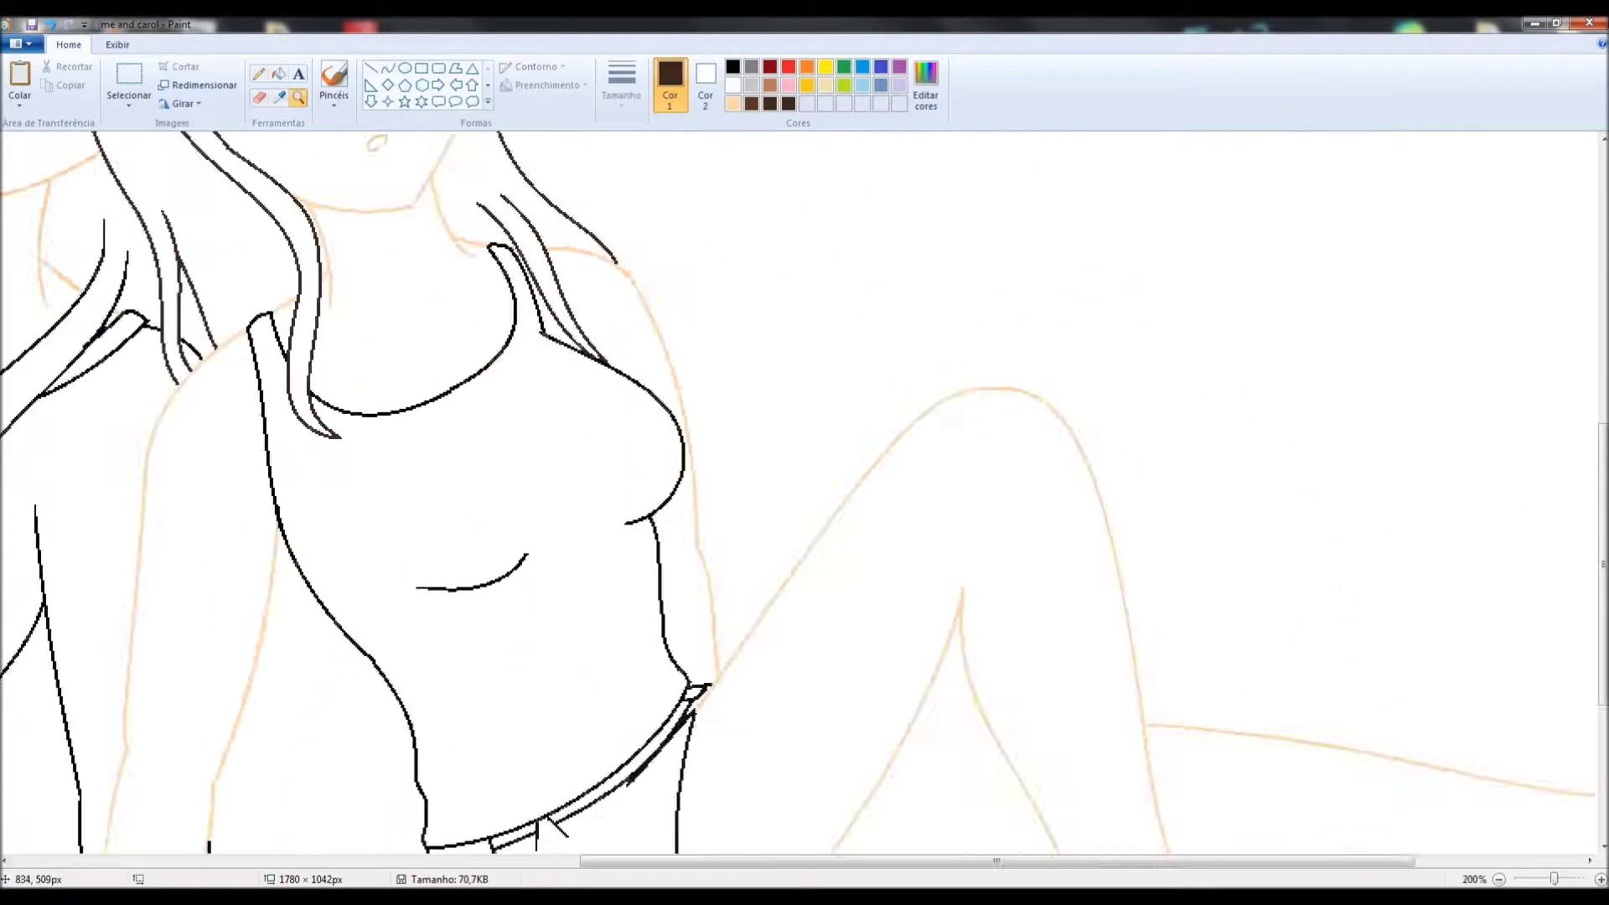
Fill the left figure's hair with dark brown, the right figure's hair with medium brown, and the left figure's face and neck with light peach
left_click(278, 74)
left_click(925, 84)
left_click(654, 569)
scroll(804, 495, "up", 3)
left_click(754, 335)
left_click(586, 671)
scroll(805, 494, "up", 3)
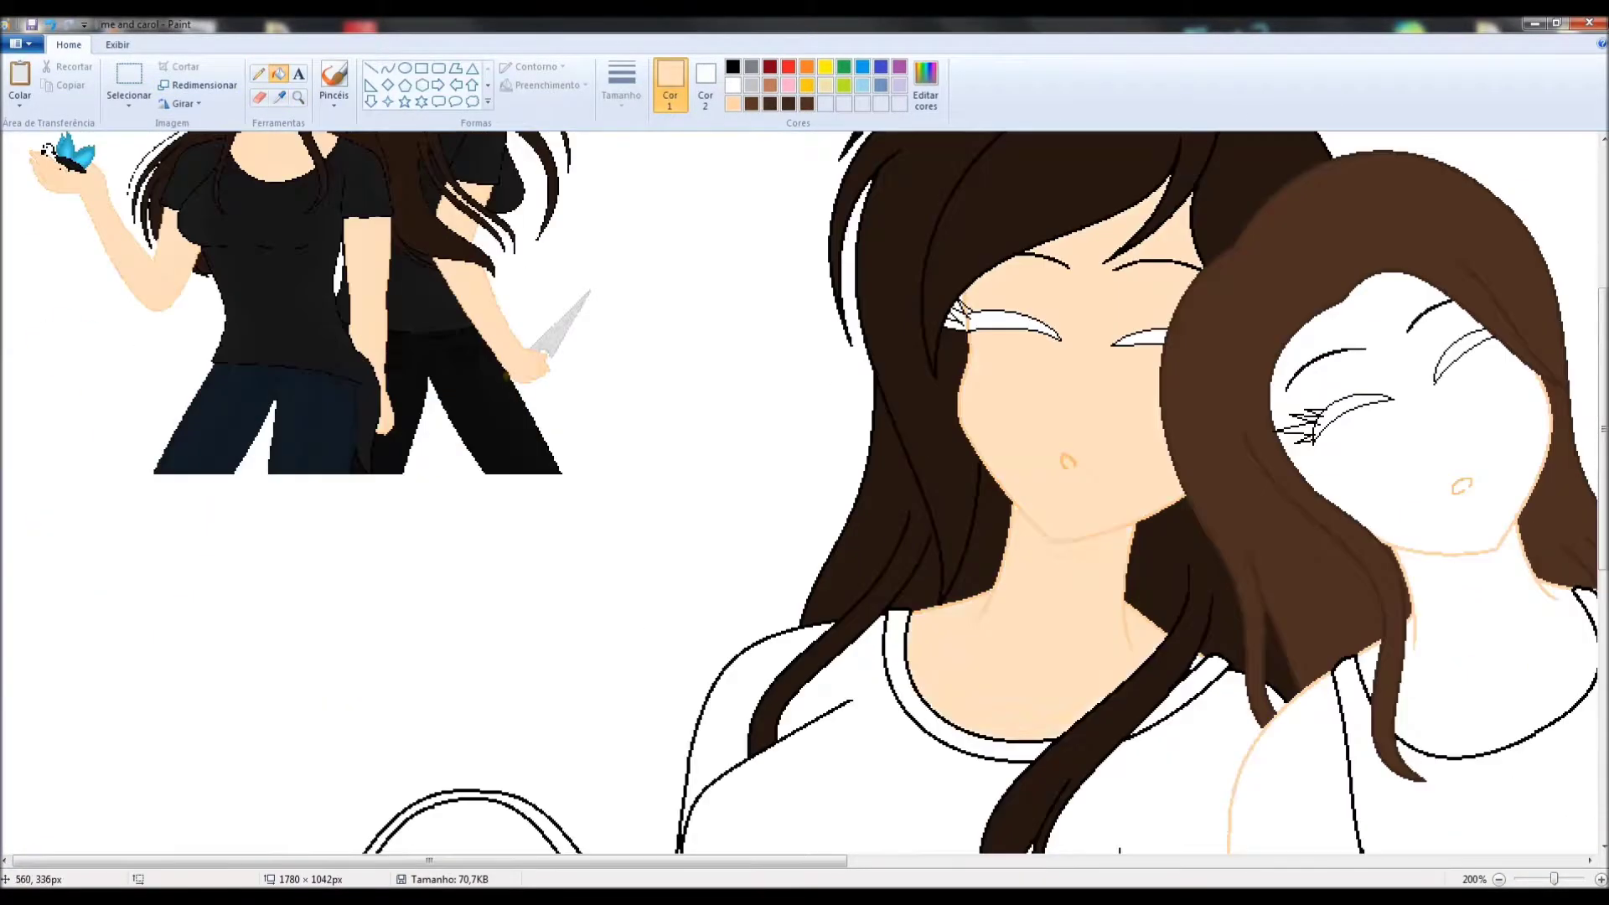
Fill the right figure's face, arms and legs with light peach and her shorts, including the waistband, with dark navy
scroll(805, 494, "down", 6)
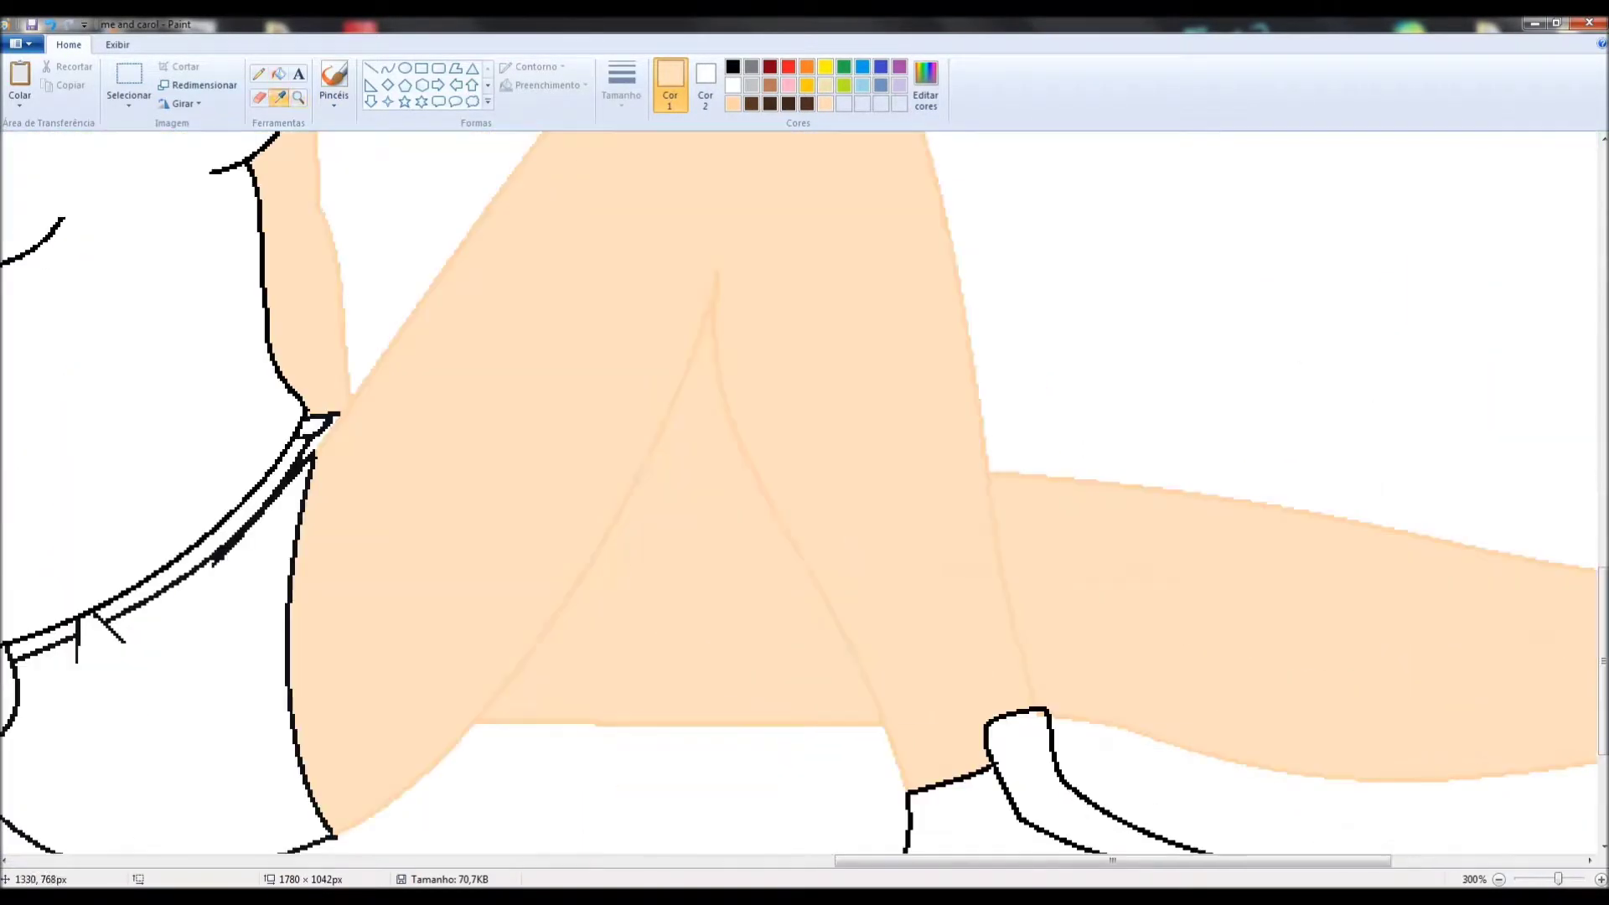
left_click(387, 67)
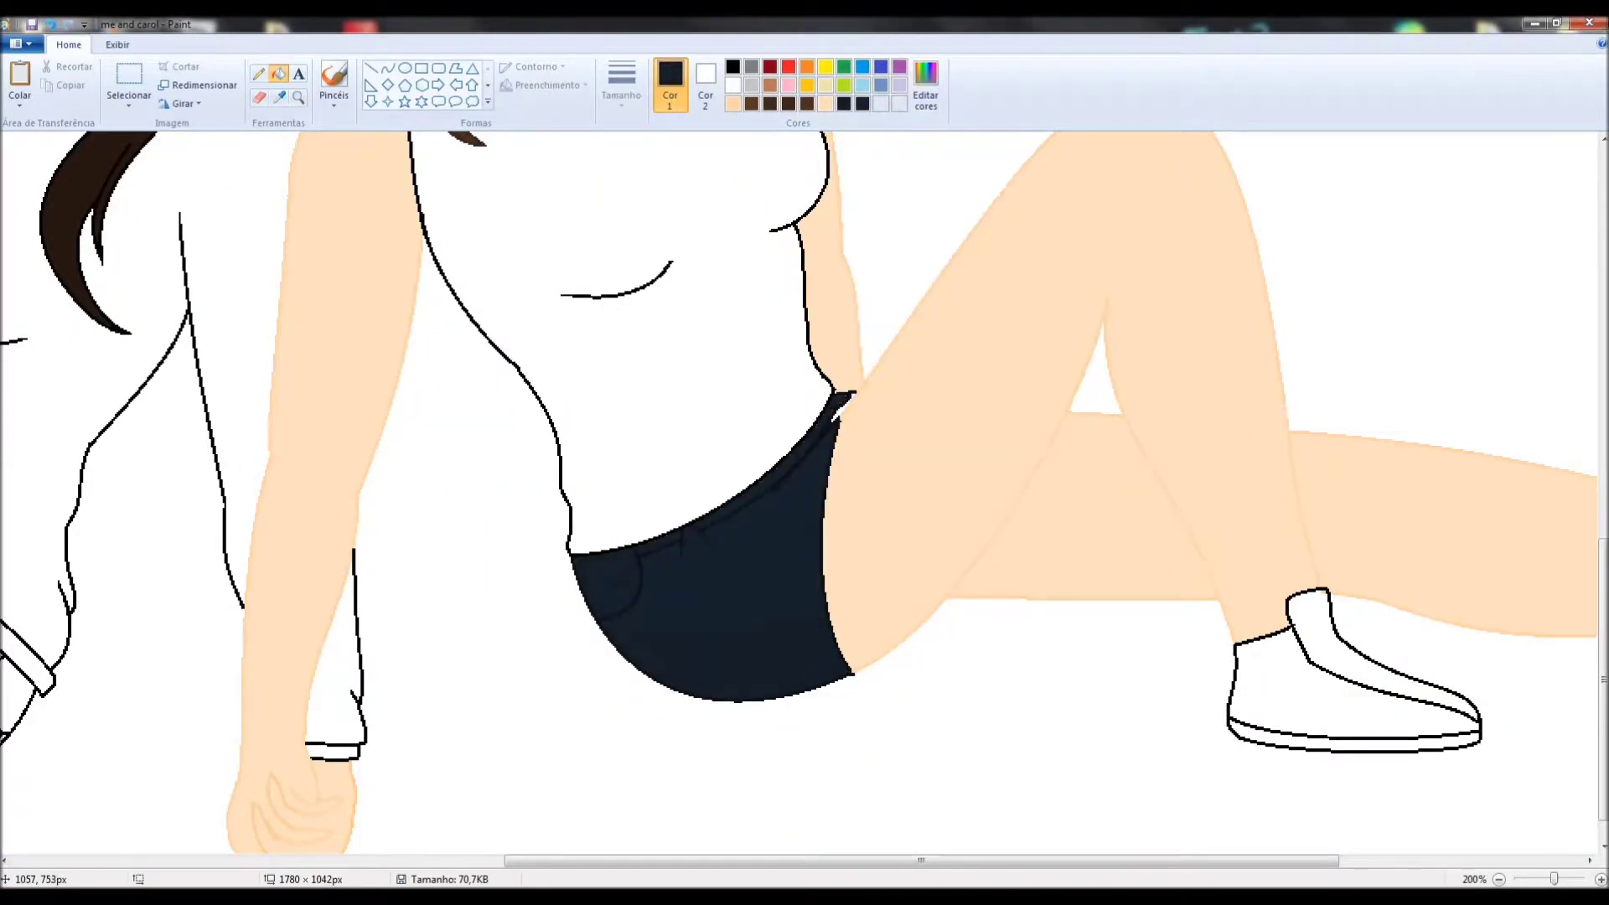
left_click(841, 400)
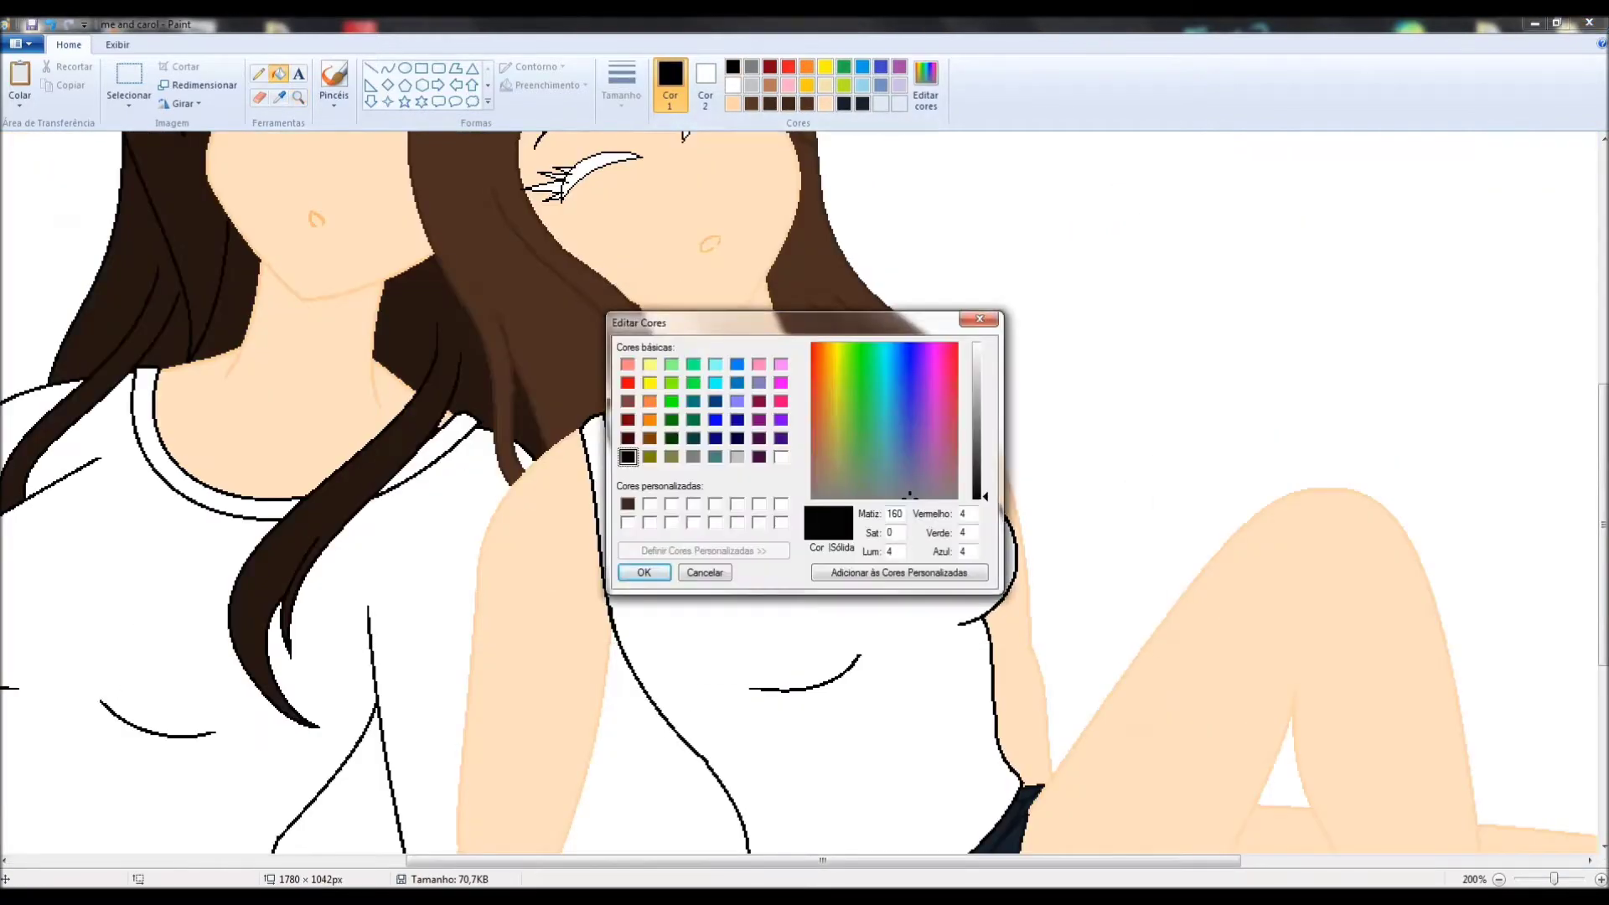